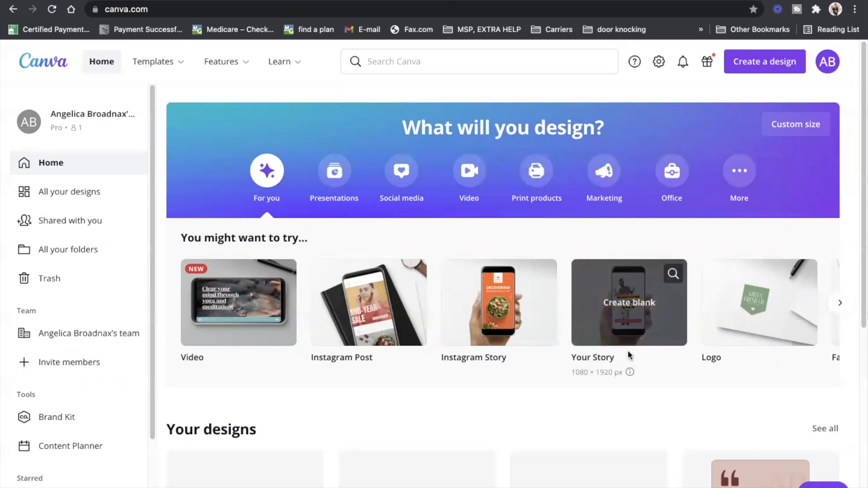
# - Search the design types for "logo" and start a new design of type Logo
pyautogui.scroll(-5, 628, 354)
pyautogui.scroll(5, 630, 351)
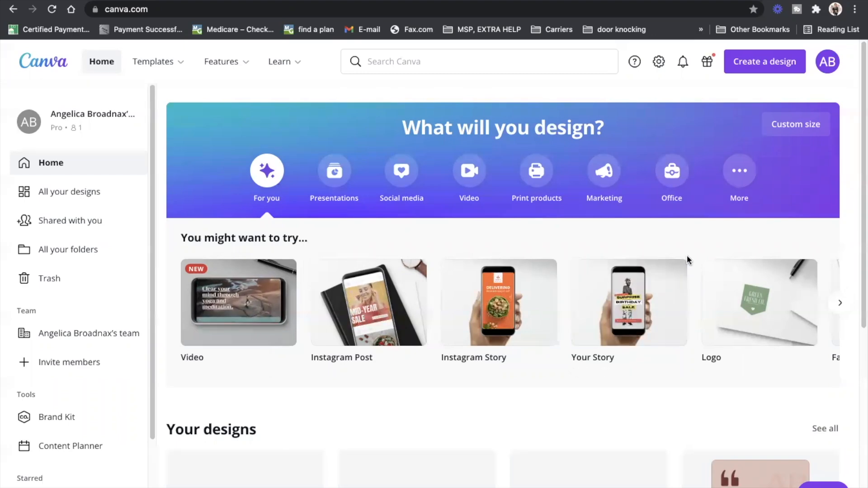
pyautogui.click(766, 73)
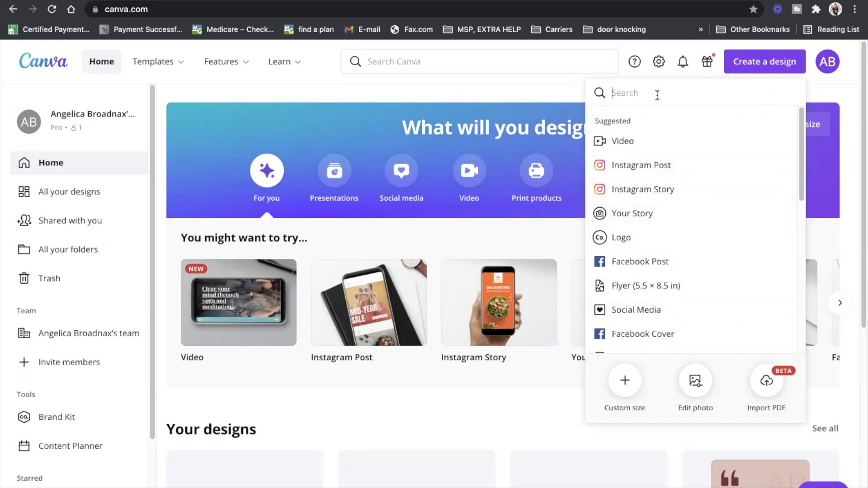
pyautogui.write('logo')
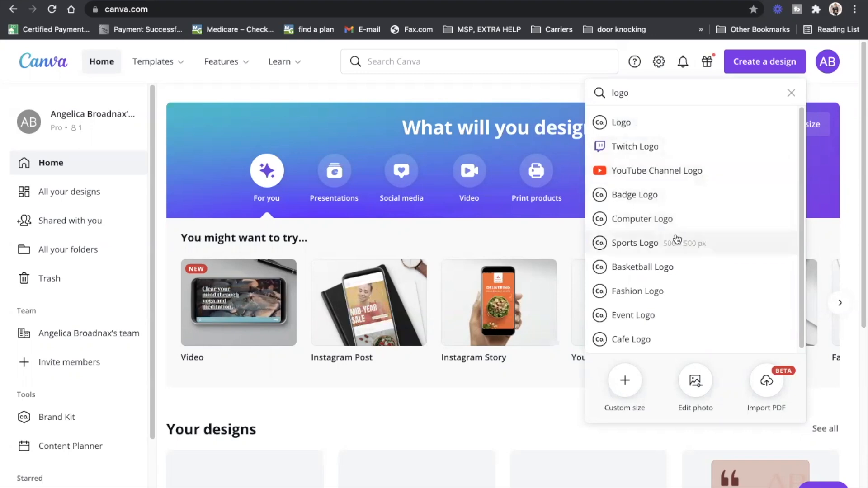
pyautogui.scroll(-1, 682, 244)
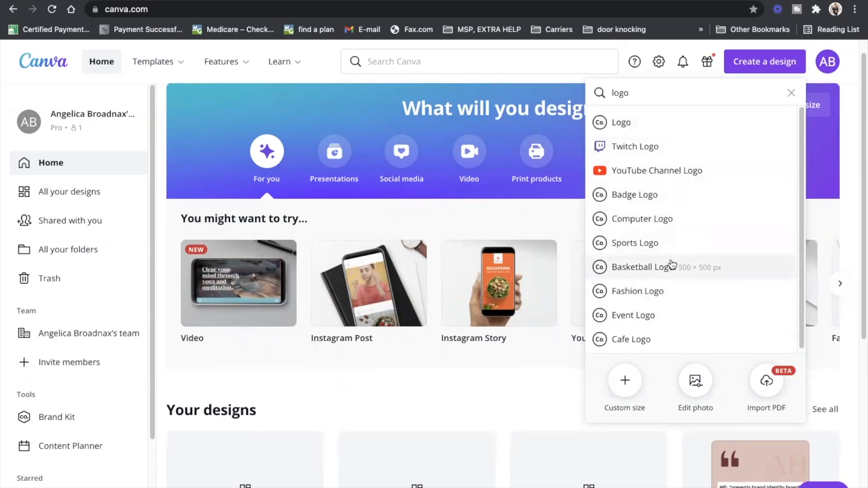
pyautogui.click(696, 128)
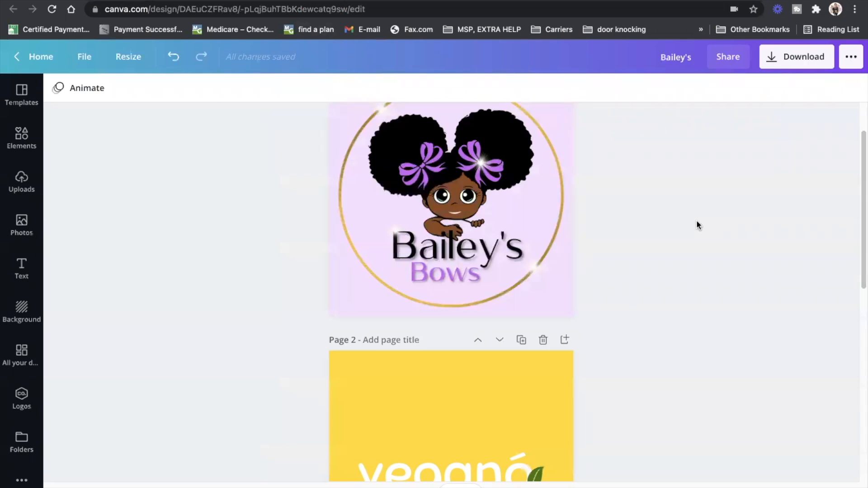
# - Examine the Bailey's Bows, veganó and purple S monogram logos on pages 1 to 3
pyautogui.scroll(-5, 696, 221)
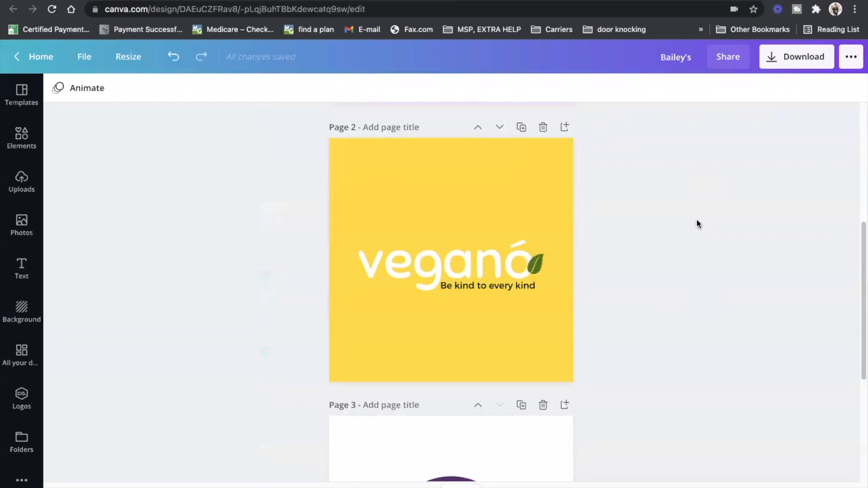
pyautogui.scroll(6, 696, 219)
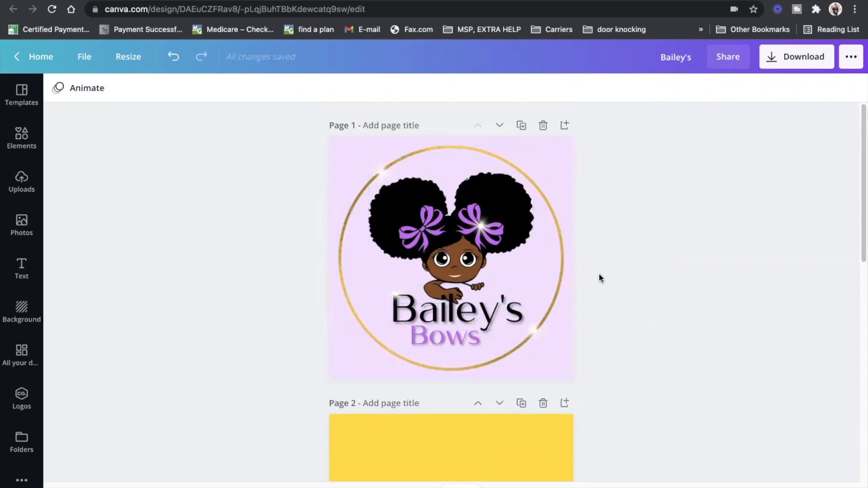
pyautogui.scroll(-10, 625, 274)
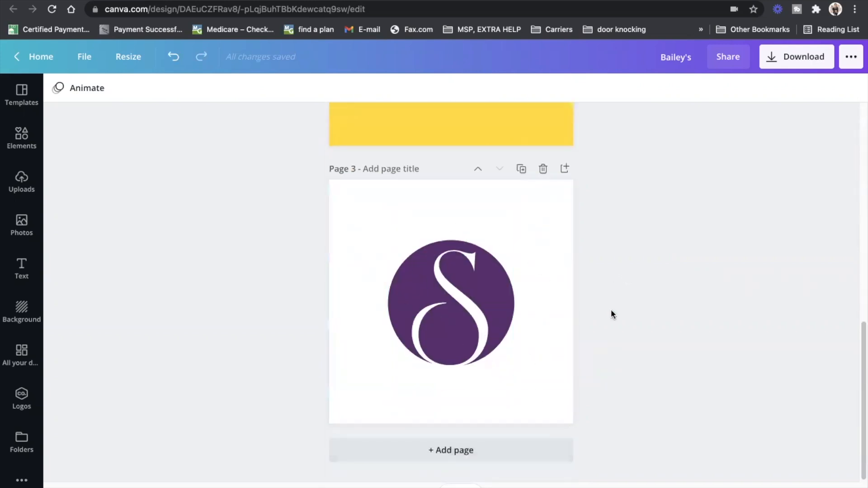
pyautogui.moveTo(861, 342); pyautogui.dragTo(750, 245)
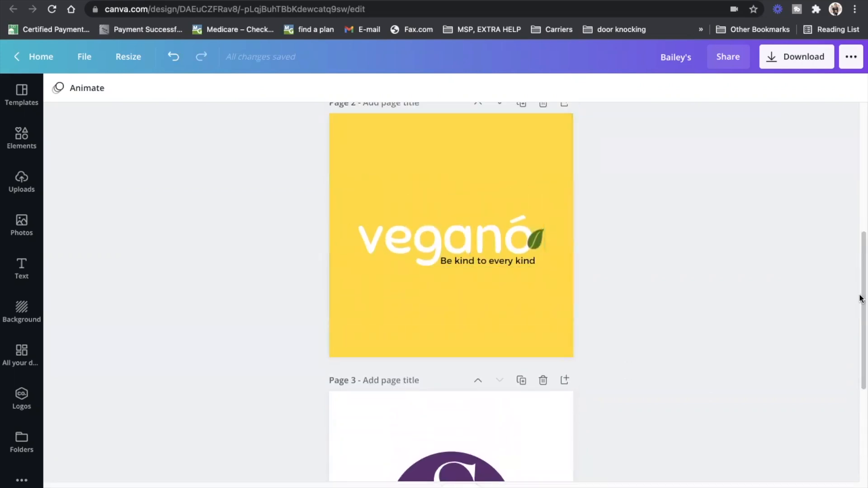
pyautogui.moveTo(860, 278); pyautogui.dragTo(861, 136)
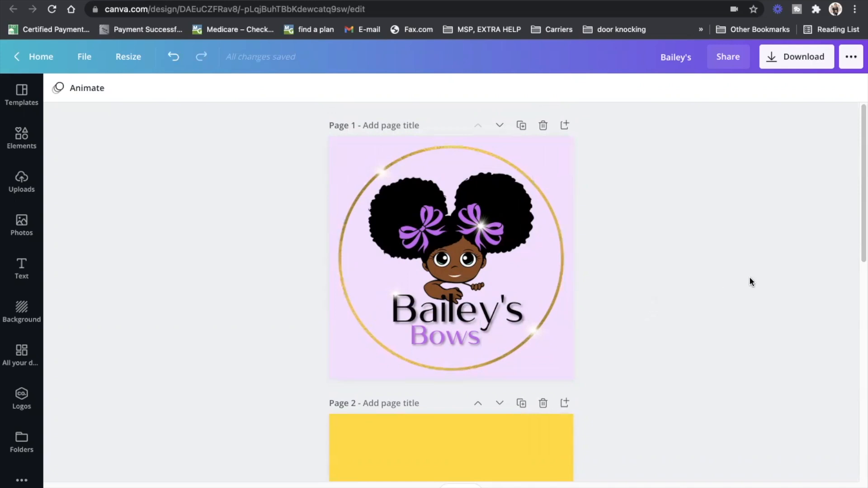
pyautogui.scroll(-1, 860, 175)
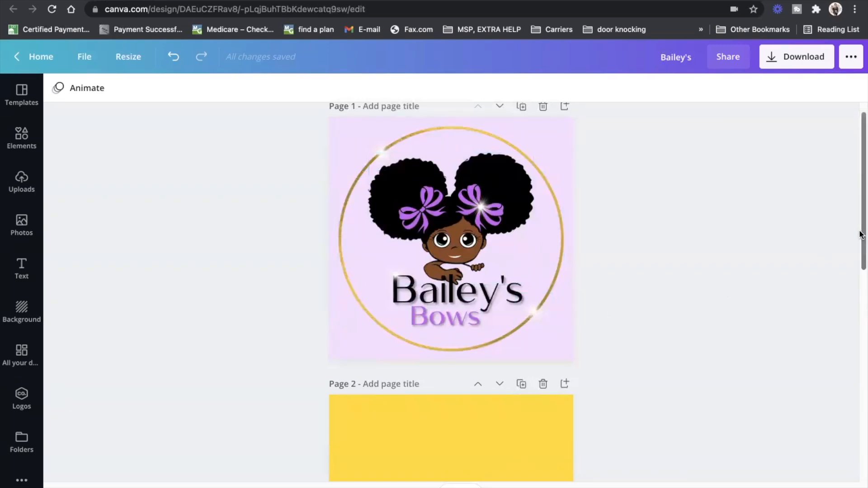
pyautogui.moveTo(860, 222); pyautogui.dragTo(860, 334)
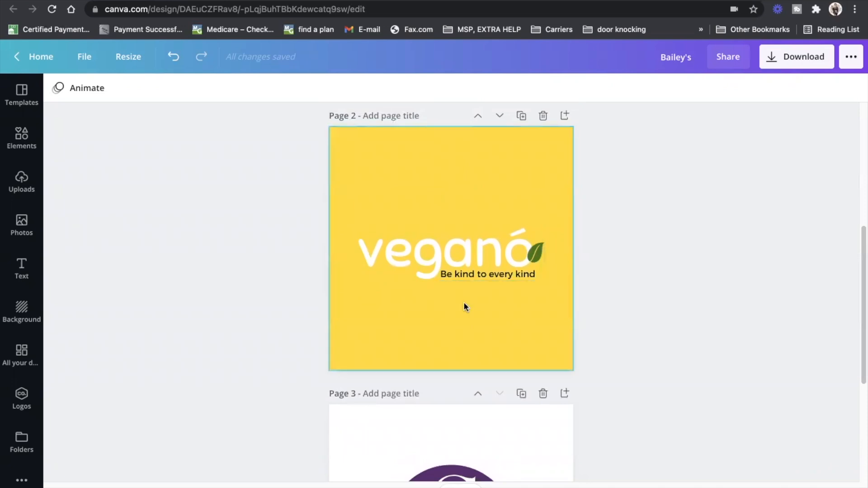
pyautogui.moveTo(862, 236); pyautogui.dragTo(860, 324)
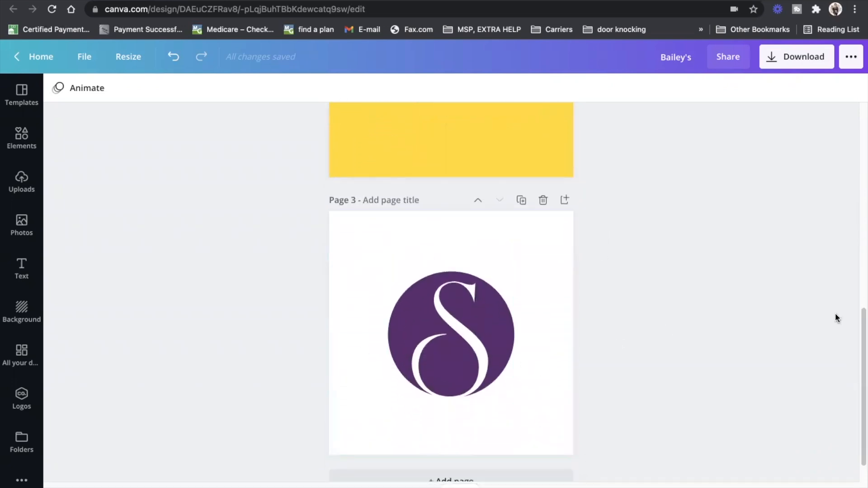
pyautogui.moveTo(860, 331); pyautogui.dragTo(860, 122)
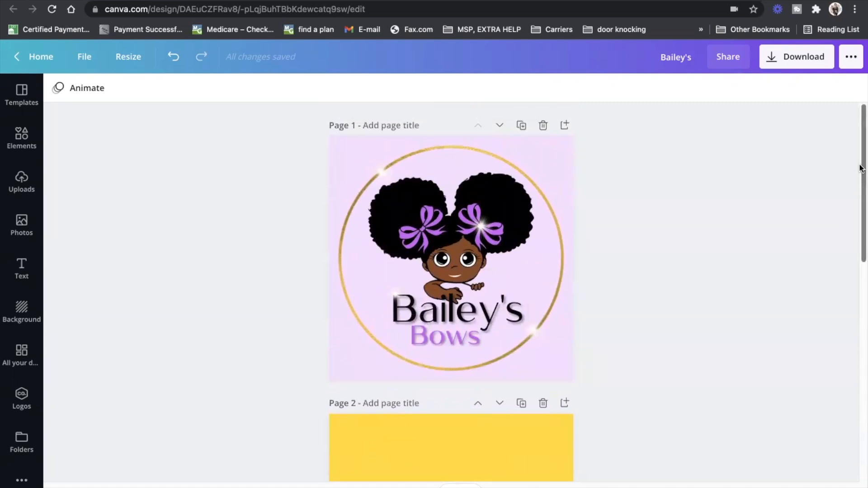
pyautogui.scroll(-3, 861, 168)
pyautogui.moveTo(860, 225); pyautogui.dragTo(859, 470)
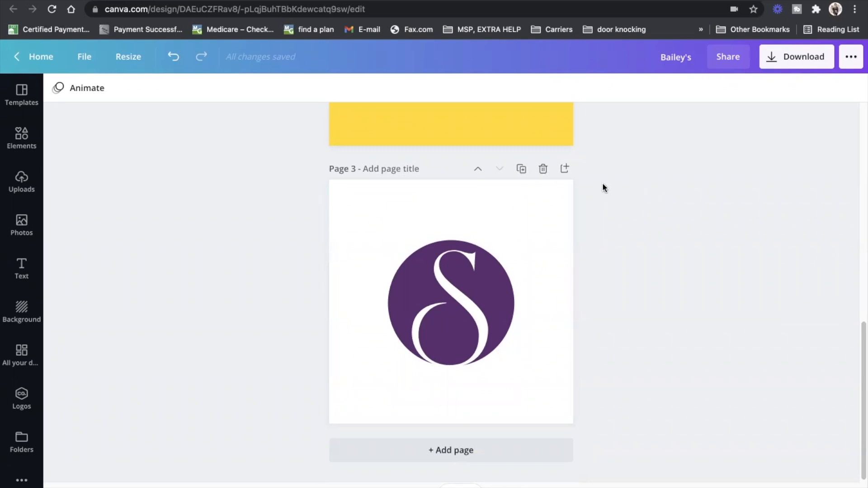
# - Duplicate page 3 and delete the S monogram's elements from the copy, leaving page 4 blank
pyautogui.click(522, 169)
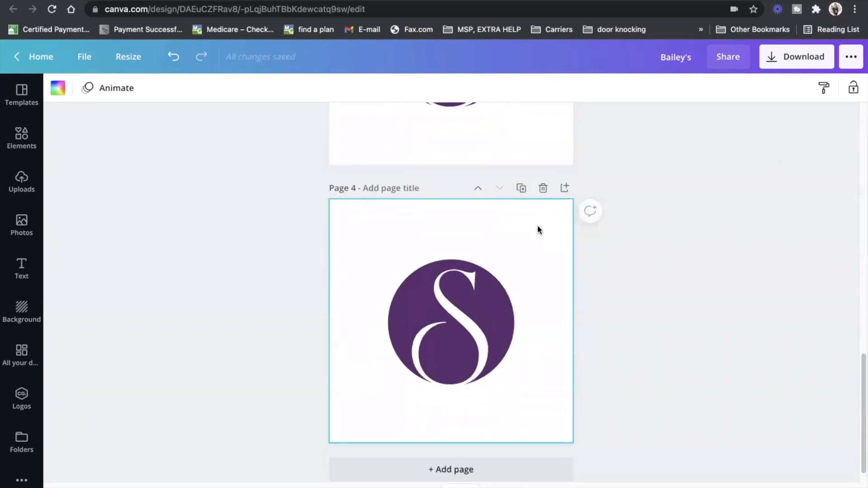
pyautogui.click(459, 290)
pyautogui.press('Delete')
pyautogui.press('Delete')
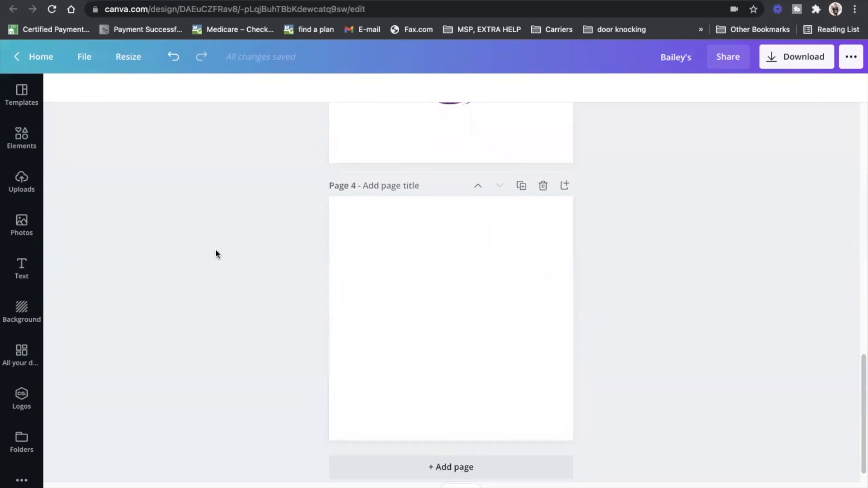
# - Add a circle shape from the recently used elements to page 4
pyautogui.click(18, 143)
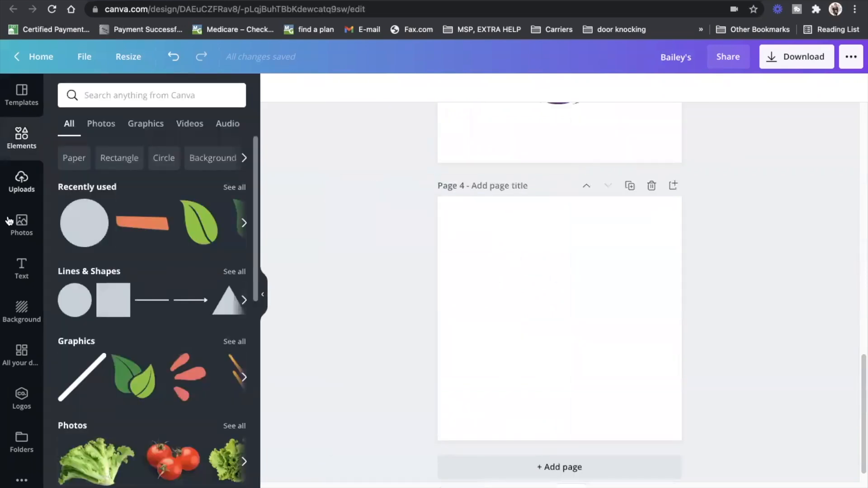
pyautogui.click(79, 229)
pyautogui.click(366, 240)
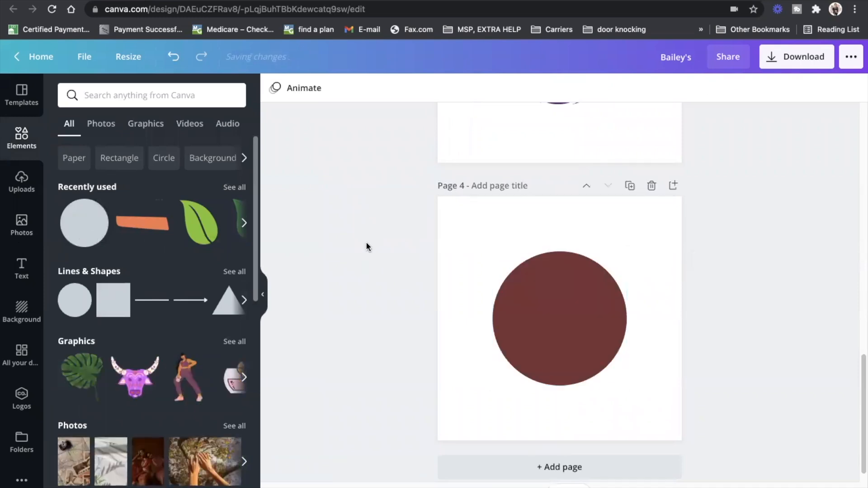
# - Recolor the circle on page 4 with the dark purple document color
pyautogui.click(577, 302)
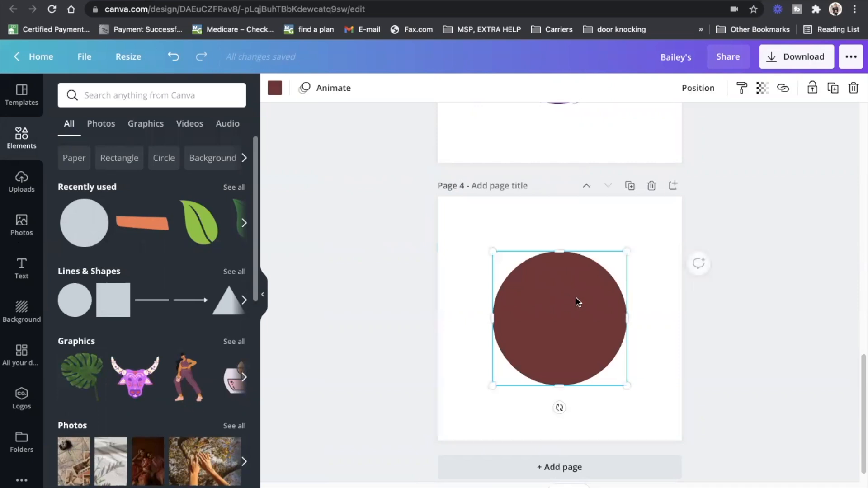
pyautogui.click(275, 90)
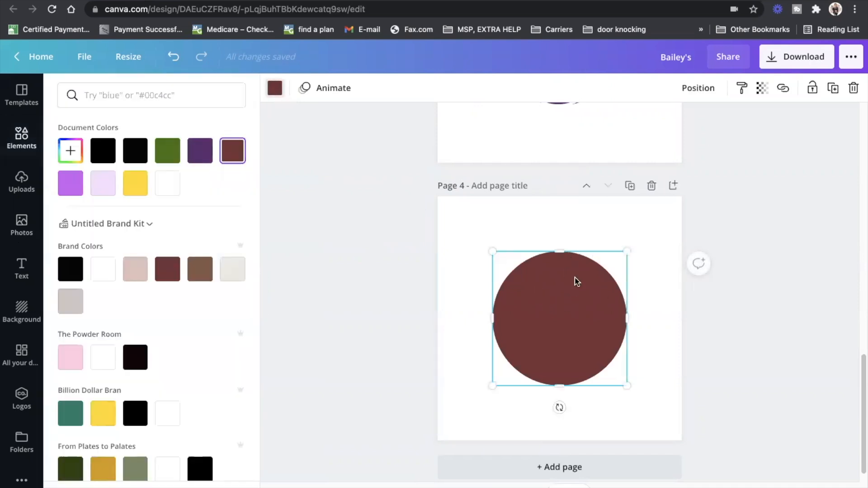
pyautogui.click(275, 88)
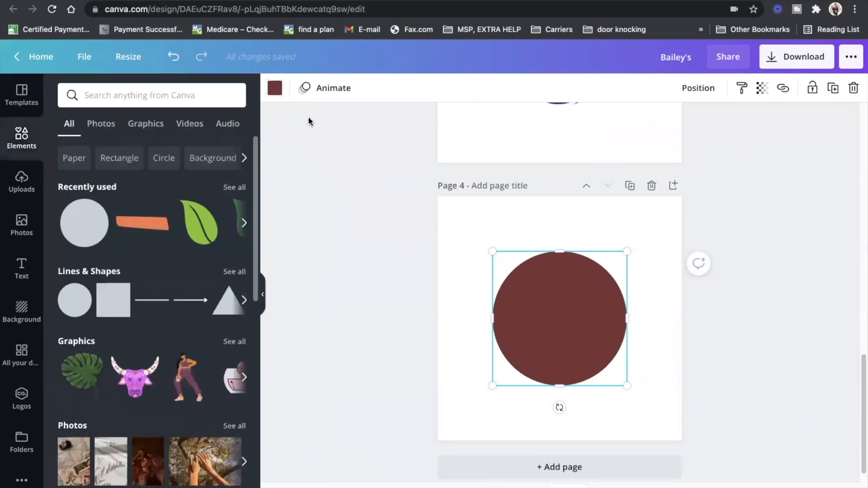
pyautogui.click(275, 87)
pyautogui.click(208, 156)
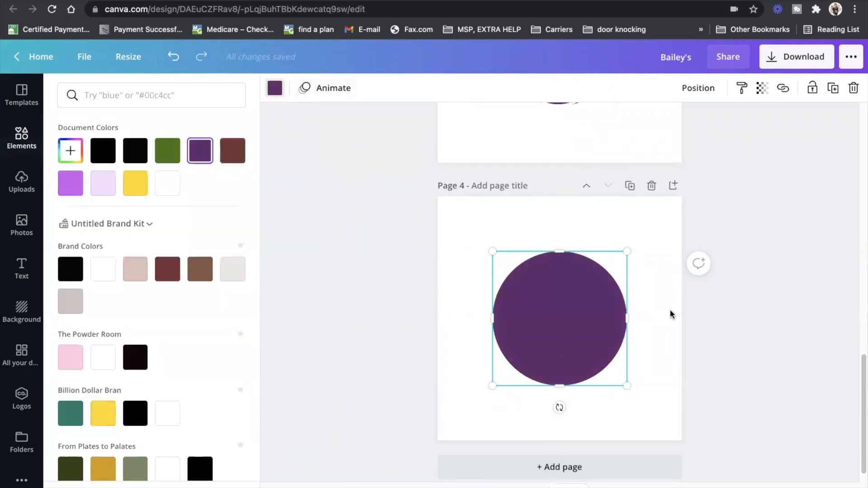
# - Enlarge the purple circle to about 70% of the page width and center it on page 4
pyautogui.moveTo(627, 386); pyautogui.dragTo(649, 407)
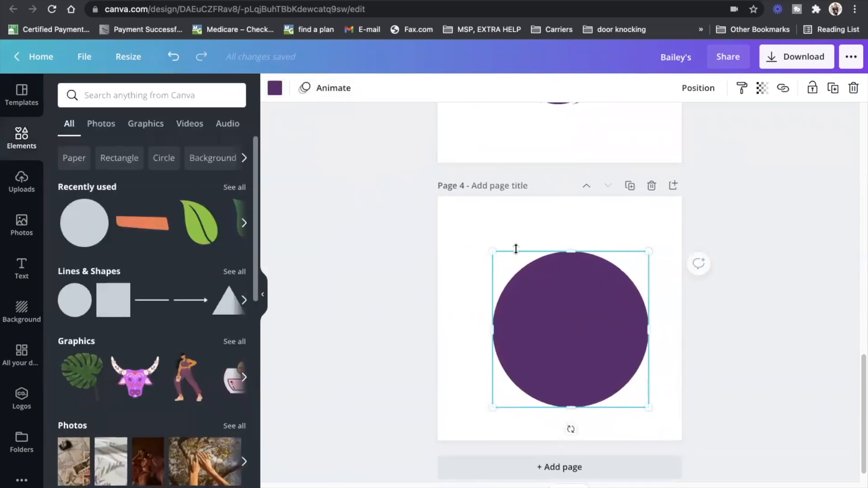
pyautogui.moveTo(495, 250); pyautogui.dragTo(473, 233)
pyautogui.click(736, 373)
pyautogui.moveTo(604, 322)
pyautogui.mouseDown()
pyautogui.moveTo(593, 306)
pyautogui.moveTo(601, 320)
pyautogui.mouseUp()
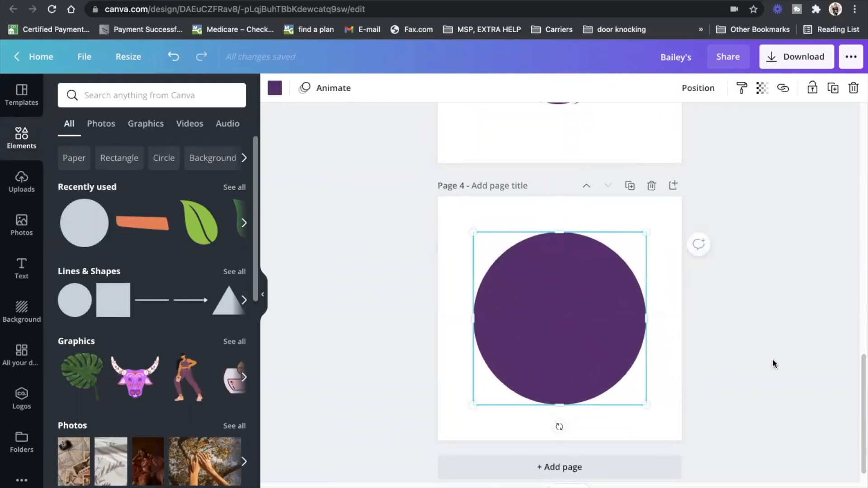
pyautogui.click(774, 364)
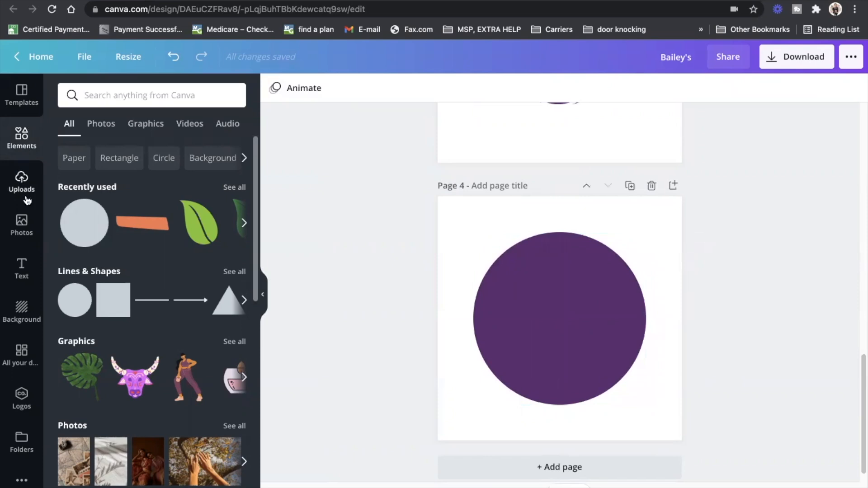
# - Add a subheading over the purple circle, set its font to Coneria Script, and replace its text with S
pyautogui.click(19, 274)
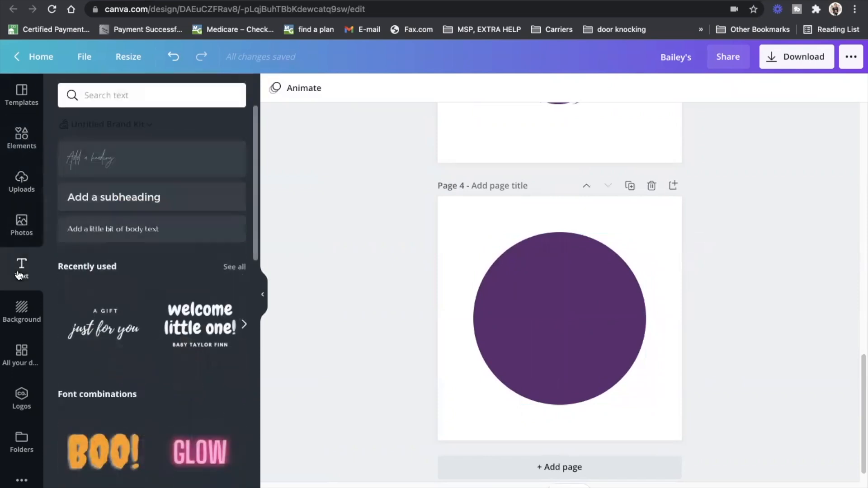
pyautogui.click(149, 198)
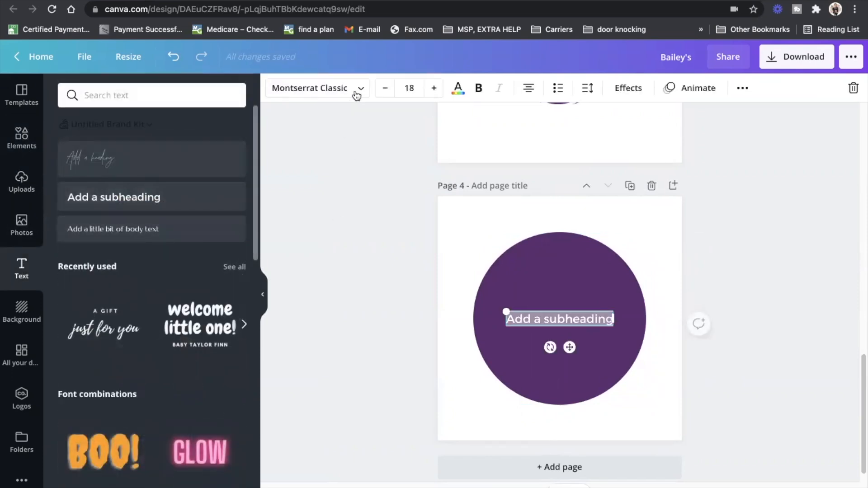
pyautogui.click(356, 92)
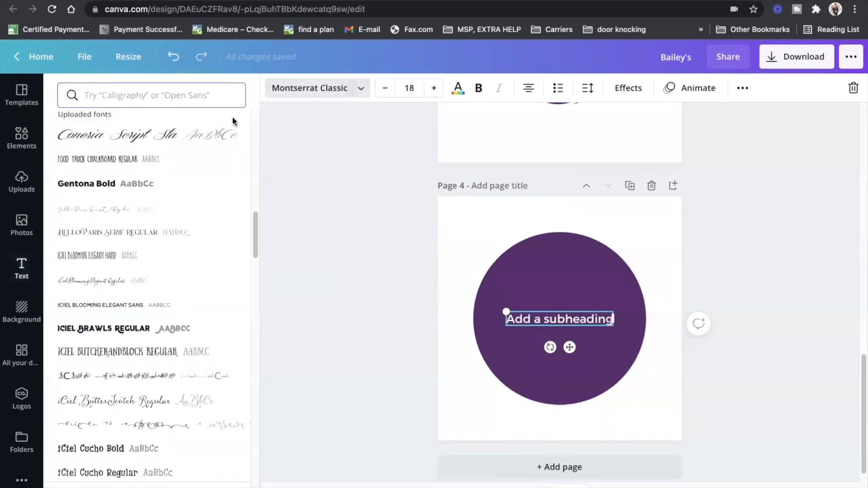
pyautogui.click(204, 142)
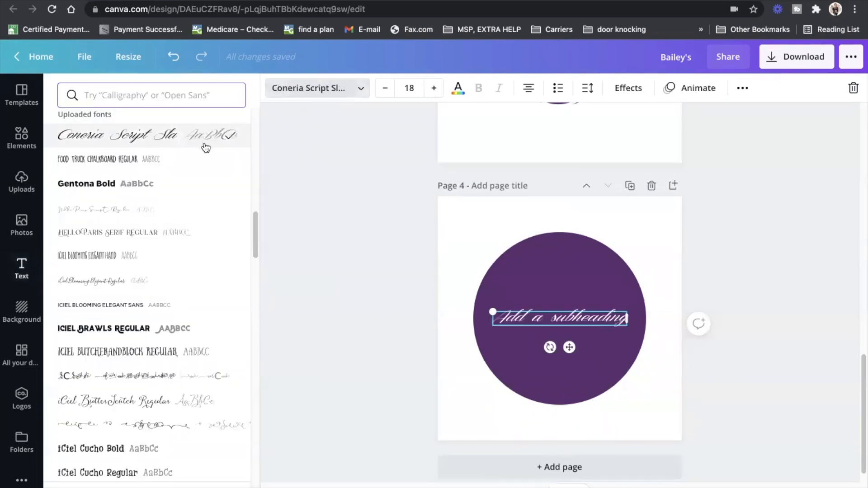
pyautogui.click(575, 323)
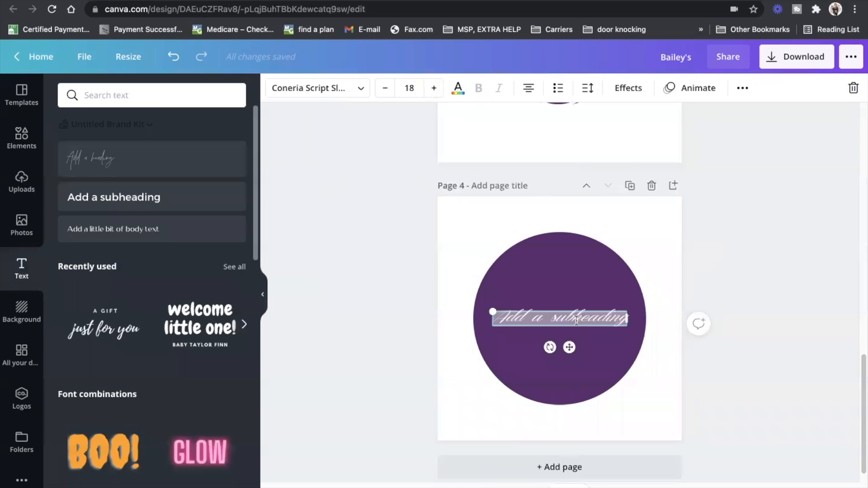
pyautogui.write('S')
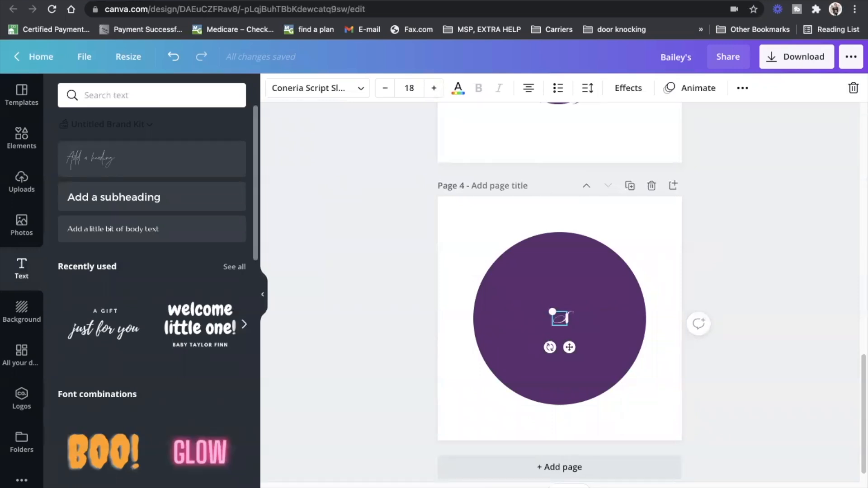
# - Clear the letter, enlarge the empty text box to size 45.2, and browse the uploaded fonts for another typeface
pyautogui.press('BackSpace')
pyautogui.moveTo(559, 313); pyautogui.dragTo(583, 294)
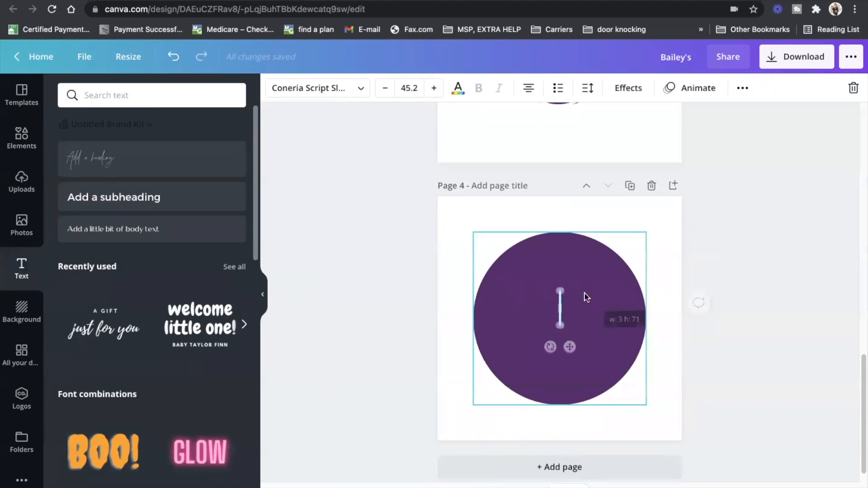
pyautogui.click(334, 96)
pyautogui.scroll(-5, 196, 176)
pyautogui.scroll(-8, 195, 176)
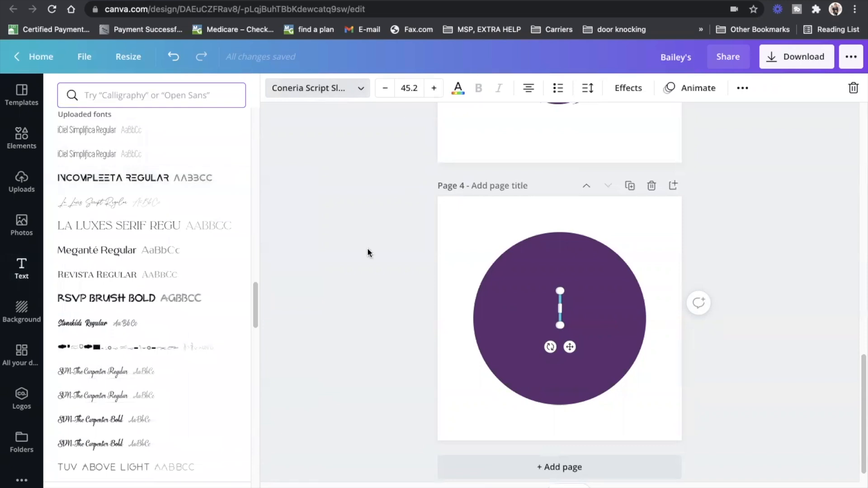
pyautogui.click(860, 356)
pyautogui.click(776, 342)
pyautogui.scroll(5, 799, 355)
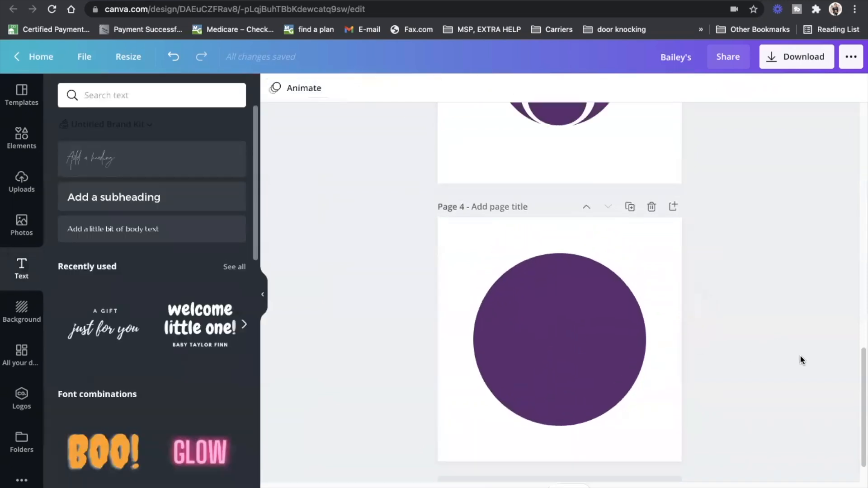
# - Check which font the S in the page 3 monogram uses
pyautogui.click(569, 304)
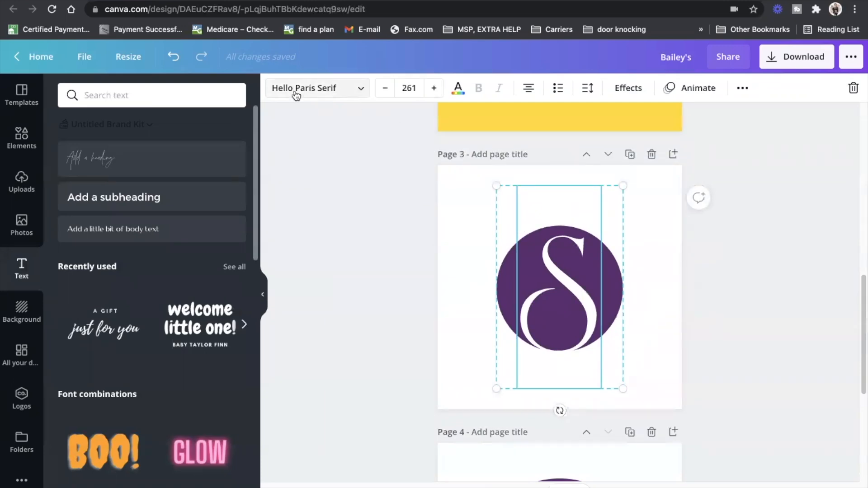
pyautogui.scroll(8, 811, 395)
pyautogui.scroll(-15, 814, 339)
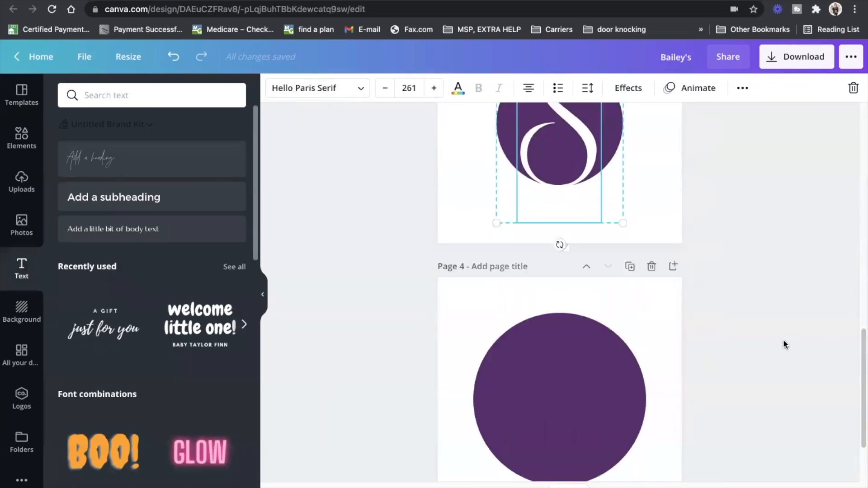
# - Add a subheading reading S to page 4, enlarge it to size 121, and center it on the purple circle
pyautogui.click(578, 293)
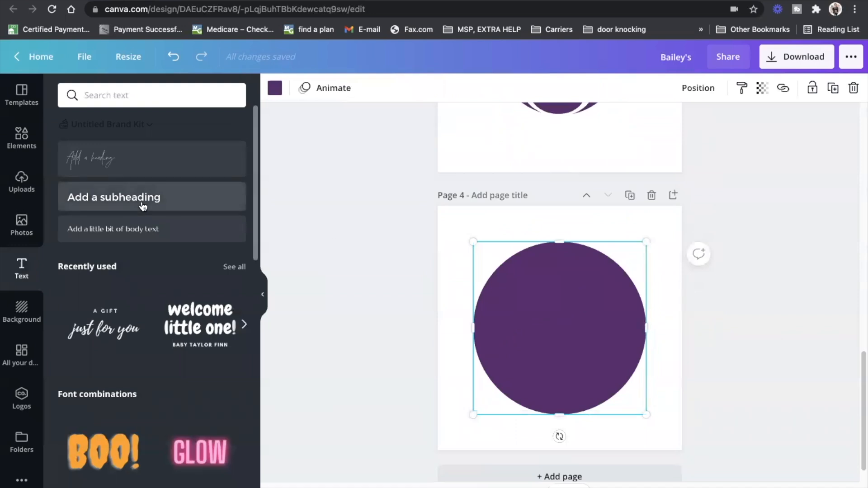
pyautogui.click(142, 206)
pyautogui.write('S')
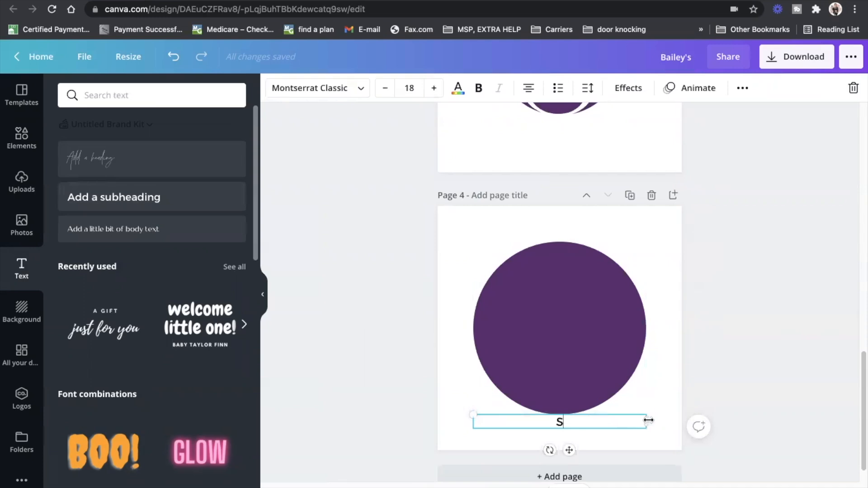
pyautogui.moveTo(647, 420); pyautogui.dragTo(615, 337)
pyautogui.click(728, 413)
pyautogui.click(548, 394)
pyautogui.moveTo(548, 393); pyautogui.dragTo(562, 345)
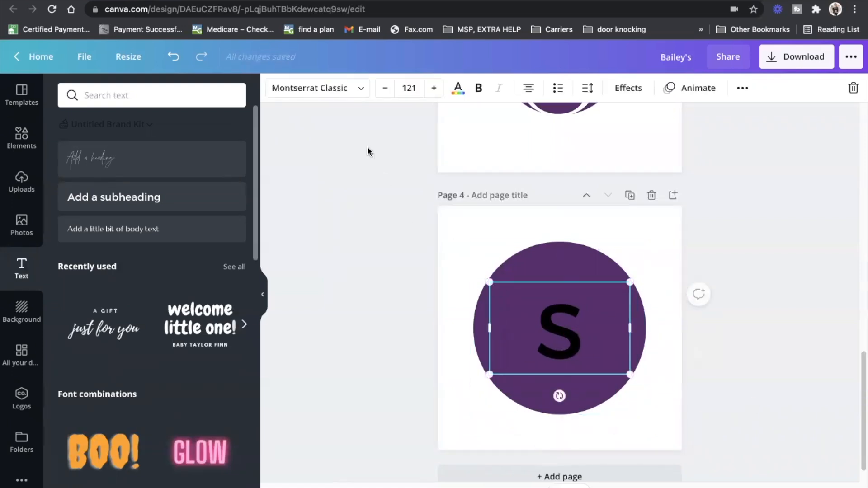
# - Find and apply the Hello Paris Serif font to the S on page 4
pyautogui.click(355, 90)
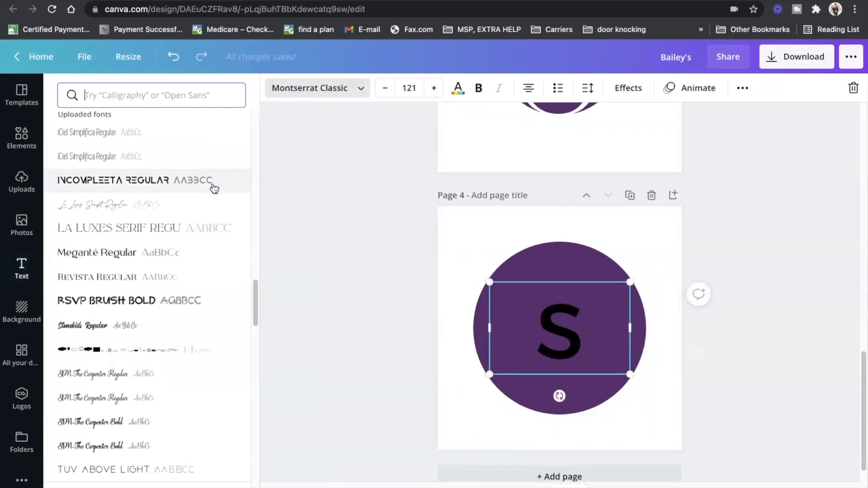
pyautogui.write('HE')
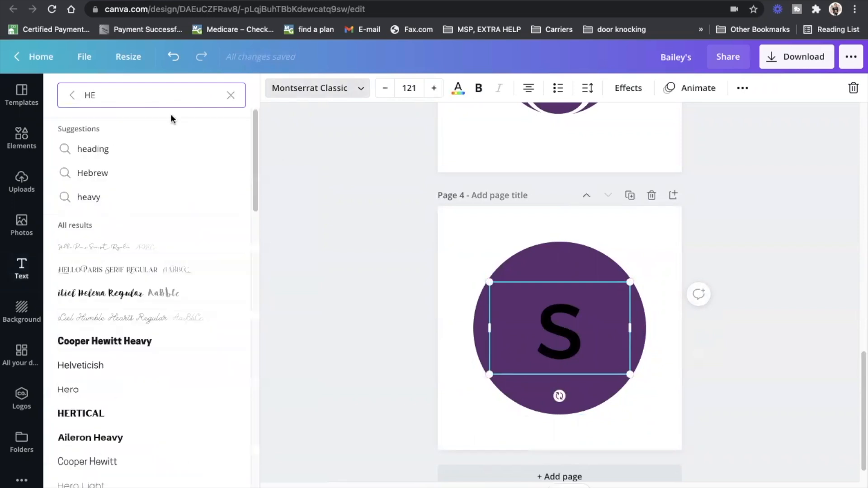
pyautogui.write('LL')
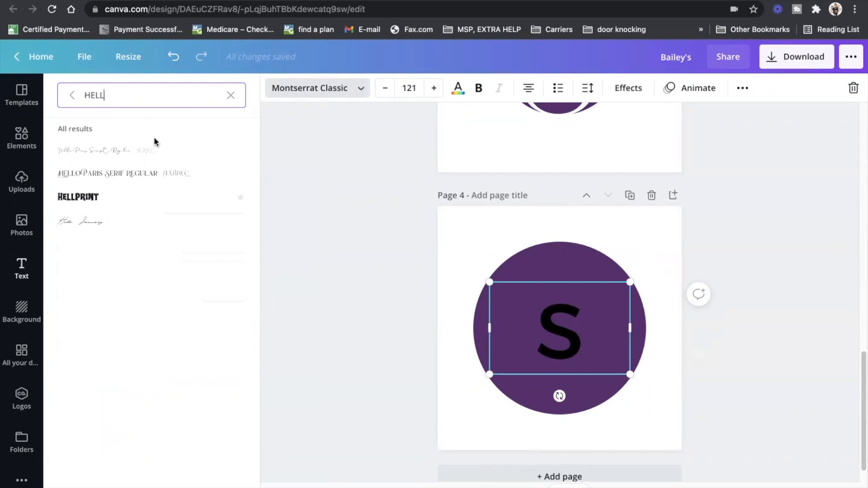
pyautogui.click(152, 170)
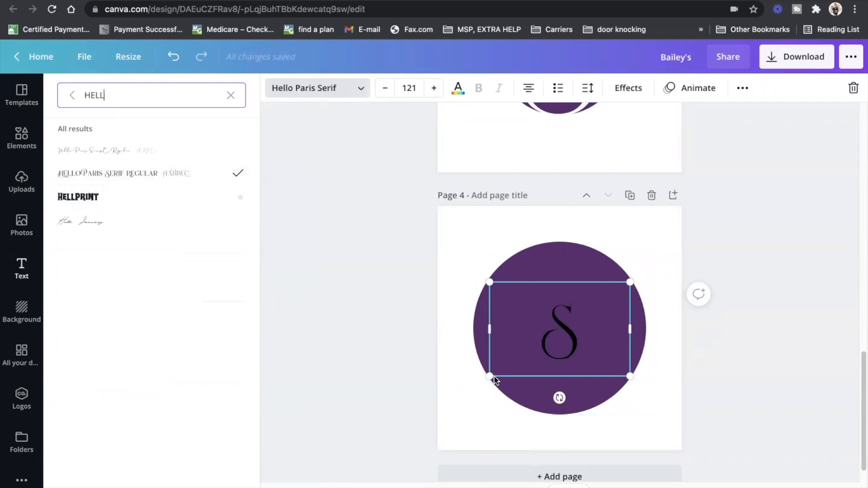
# - Enlarge the S to size 374, narrow its text box, and position it so it spans the circle's full height
pyautogui.moveTo(489, 374); pyautogui.dragTo(416, 422)
pyautogui.moveTo(629, 283); pyautogui.dragTo(701, 234)
pyautogui.moveTo(707, 426)
pyautogui.mouseDown()
pyautogui.moveTo(599, 357)
pyautogui.moveTo(707, 430)
pyautogui.mouseUp()
pyautogui.moveTo(703, 333); pyautogui.dragTo(529, 328)
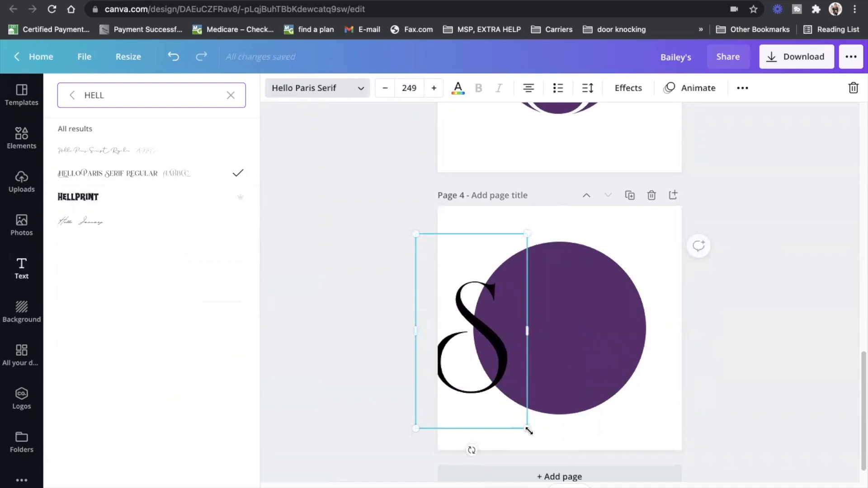
pyautogui.moveTo(529, 430); pyautogui.dragTo(583, 486)
pyautogui.moveTo(528, 403); pyautogui.dragTo(584, 345)
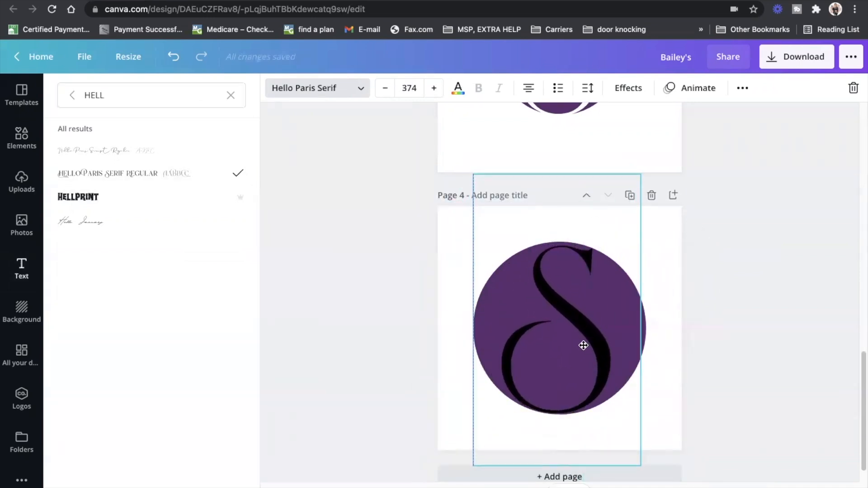
pyautogui.moveTo(583, 345); pyautogui.dragTo(582, 345)
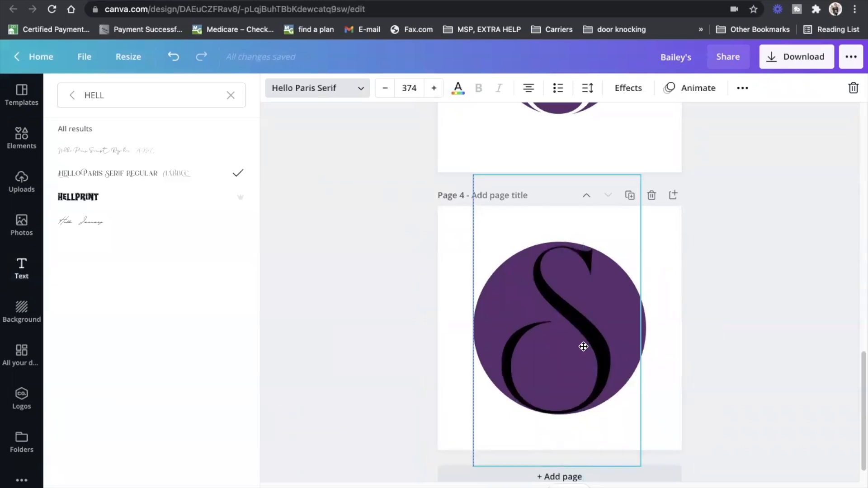
# - Recolor the S on page 4 with the white document color
pyautogui.click(457, 89)
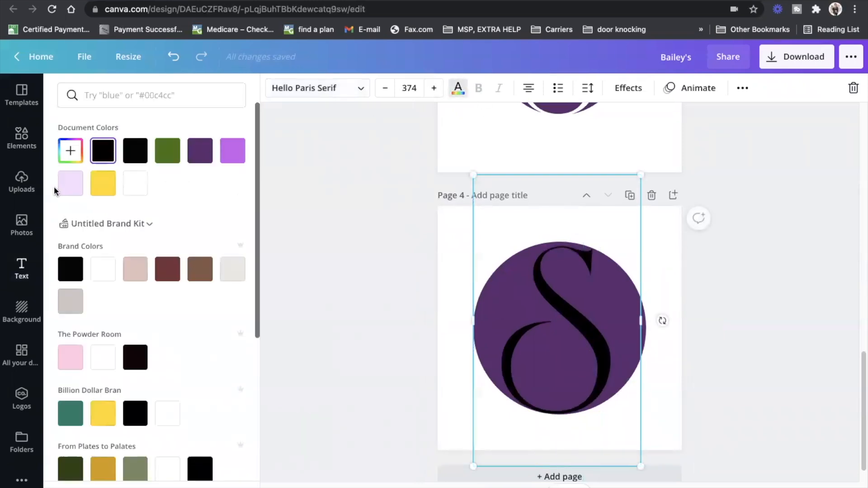
pyautogui.click(135, 191)
pyautogui.click(785, 323)
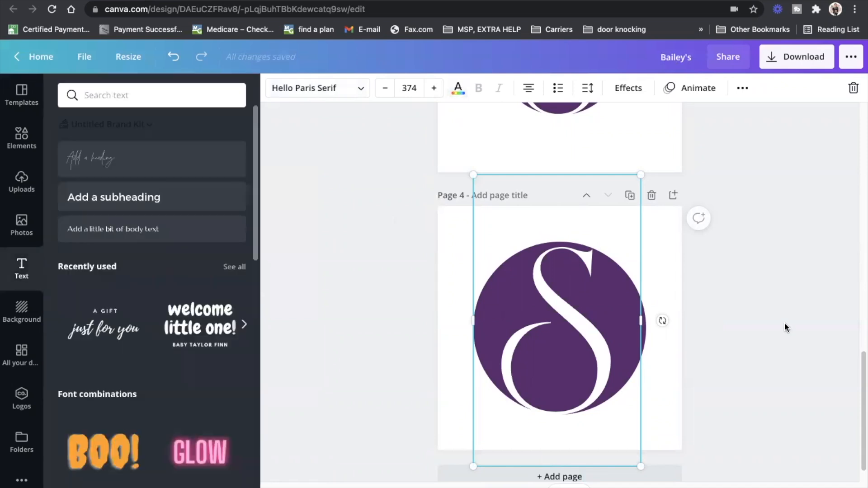
pyautogui.click(785, 322)
# - Fine-tune the white S to size 378 so that it reaches the circle's edges
pyautogui.click(591, 311)
pyautogui.moveTo(643, 174); pyautogui.dragTo(642, 173)
pyautogui.click(642, 172)
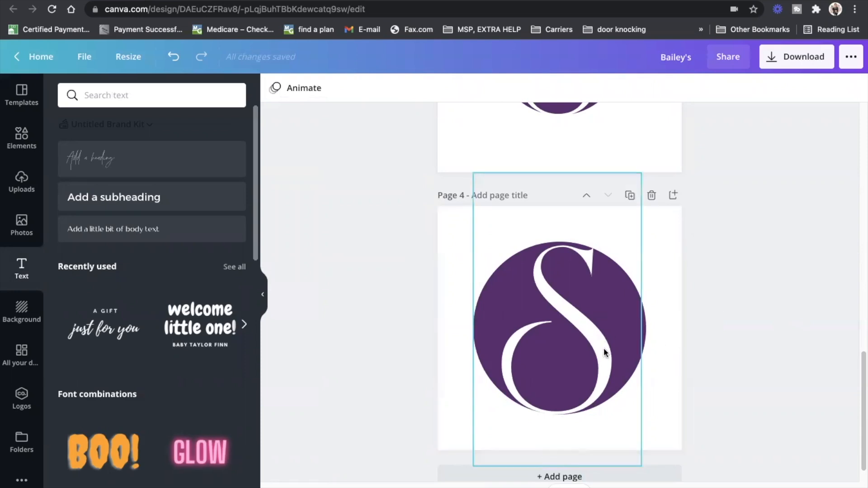
pyautogui.click(613, 388)
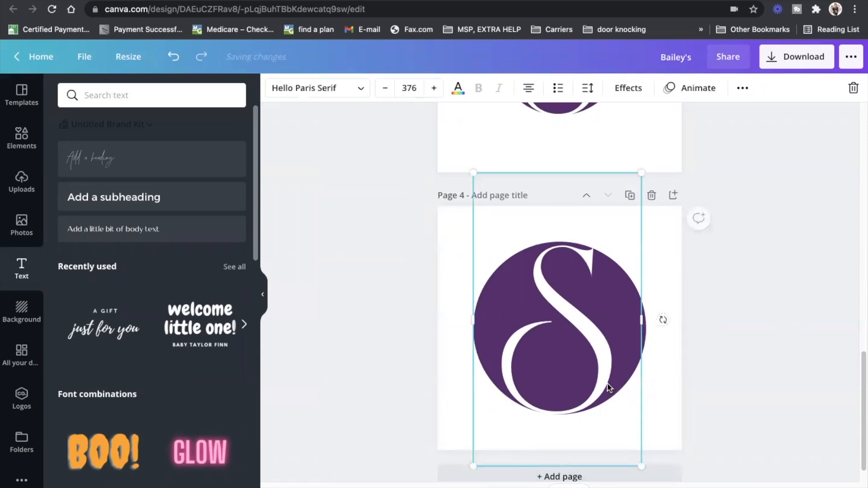
pyautogui.moveTo(644, 466); pyautogui.dragTo(647, 466)
pyautogui.click(742, 408)
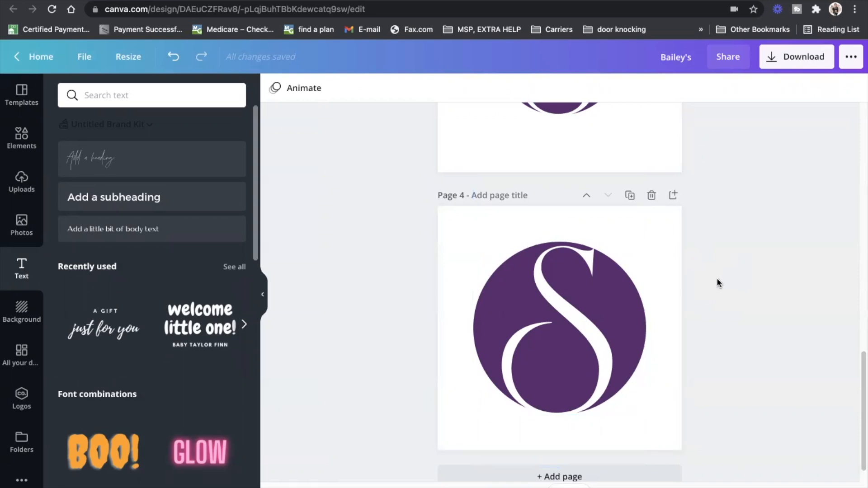
# - Group the S with the purple circle, shrink the group to about 60% of the page width, and center it
pyautogui.moveTo(461, 222); pyautogui.dragTo(633, 339)
pyautogui.click(764, 90)
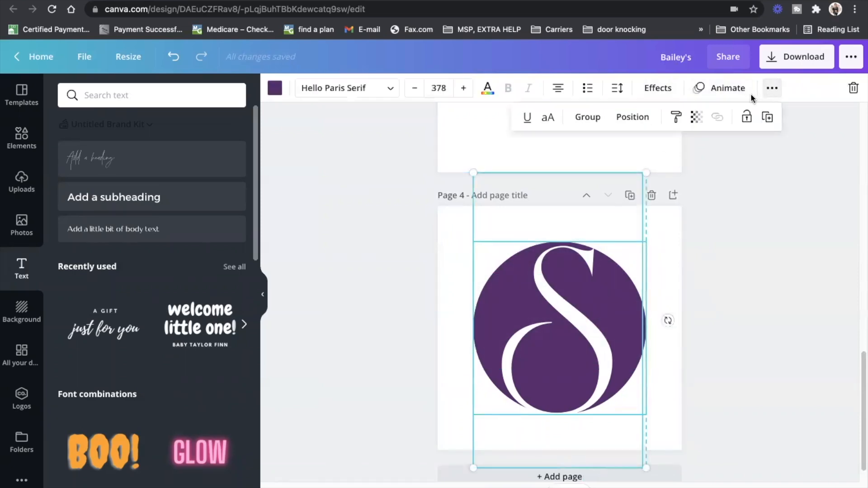
pyautogui.click(586, 117)
pyautogui.moveTo(648, 174); pyautogui.dragTo(622, 212)
pyautogui.moveTo(568, 333); pyautogui.dragTo(580, 318)
pyautogui.click(718, 349)
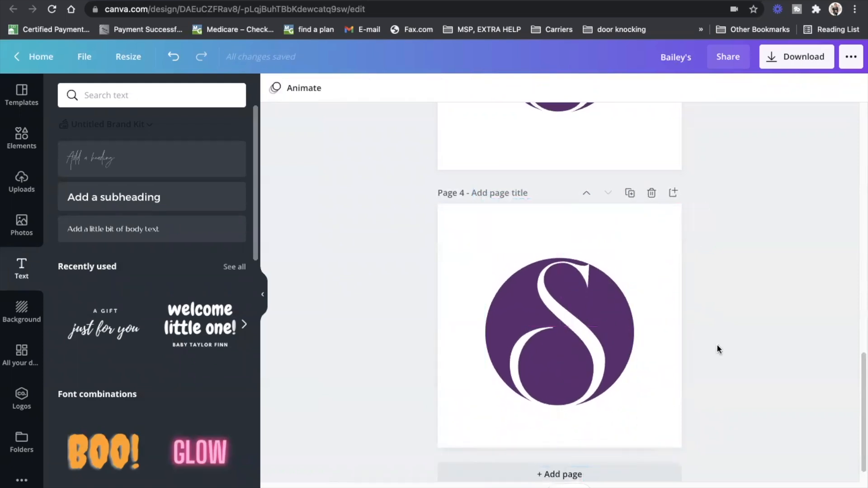
# - Compare the recreated monogram on page 4 with the original on page 3
pyautogui.scroll(-1, 718, 348)
pyautogui.scroll(5, 718, 348)
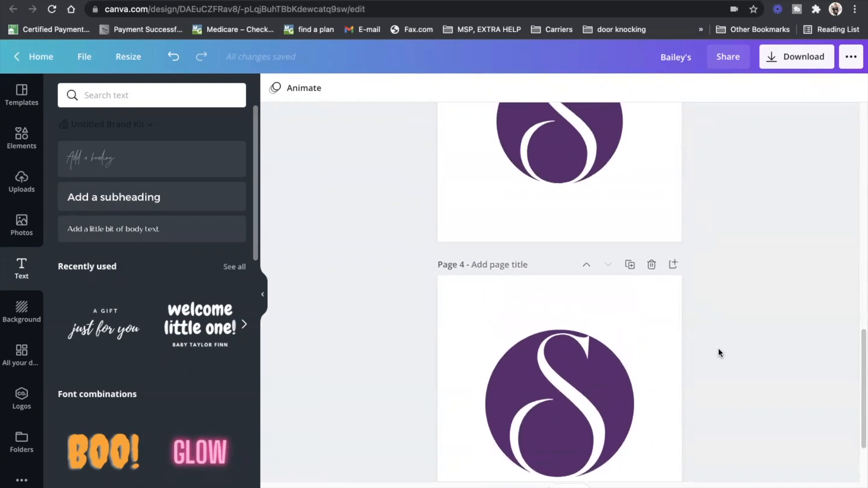
pyautogui.scroll(1, 718, 349)
pyautogui.scroll(-5, 718, 349)
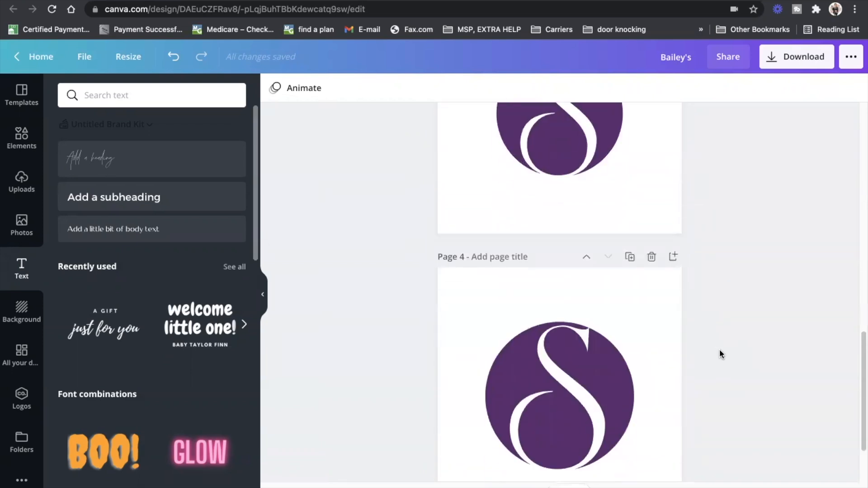
pyautogui.scroll(-1, 719, 353)
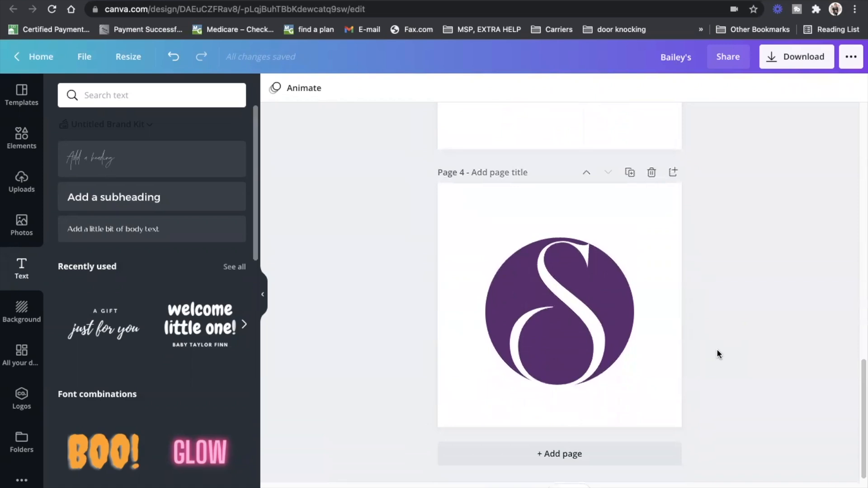
pyautogui.scroll(4, 758, 347)
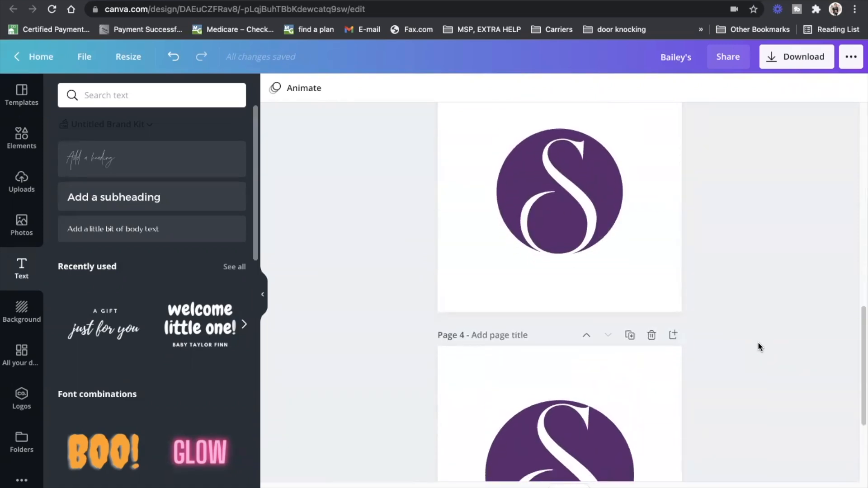
pyautogui.scroll(-4, 757, 347)
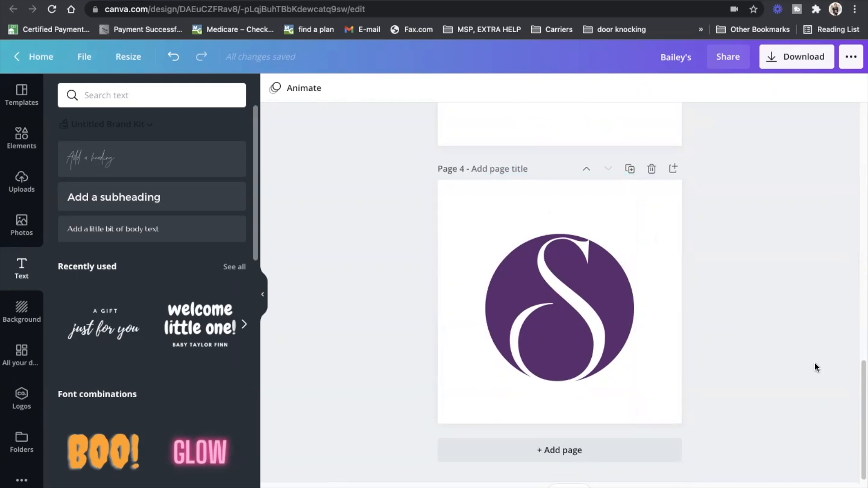
pyautogui.moveTo(860, 368); pyautogui.dragTo(860, 364)
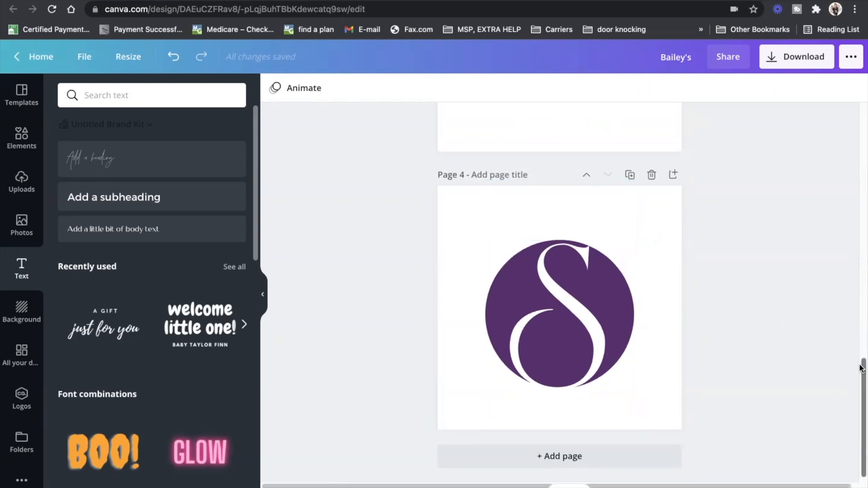
pyautogui.moveTo(861, 368); pyautogui.dragTo(861, 367)
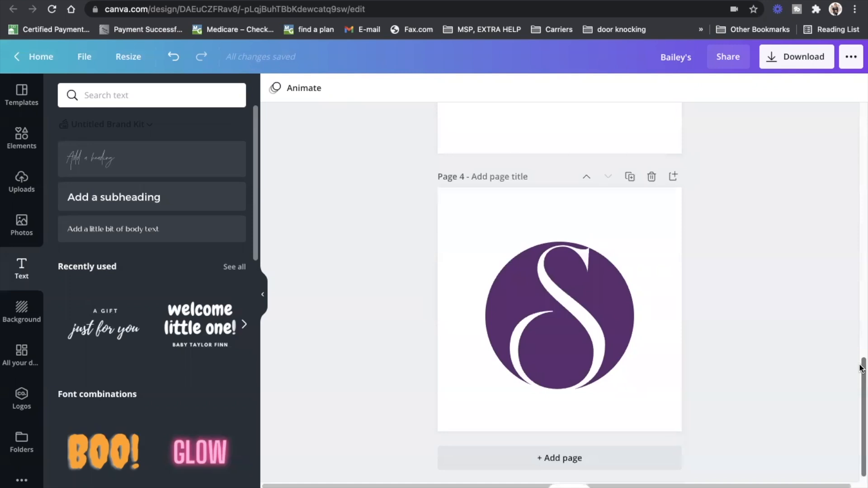
# - Delete page 4 with the recreated monogram
pyautogui.moveTo(860, 367); pyautogui.dragTo(858, 288)
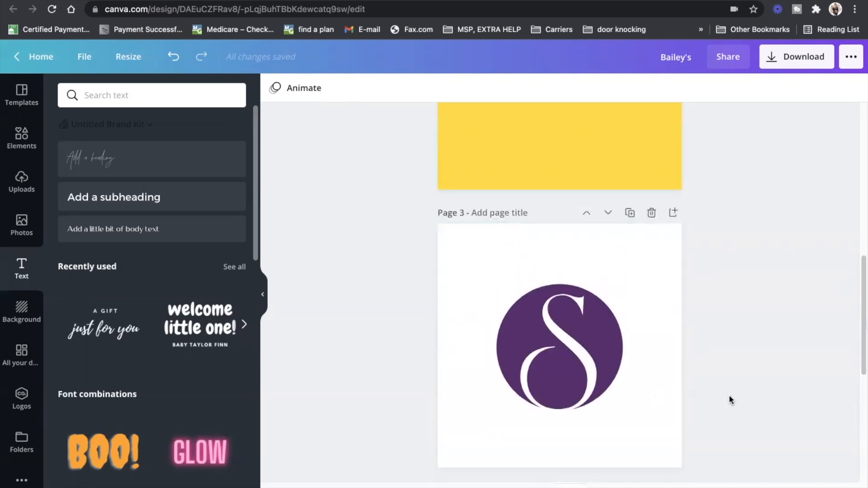
pyautogui.scroll(-5, 756, 394)
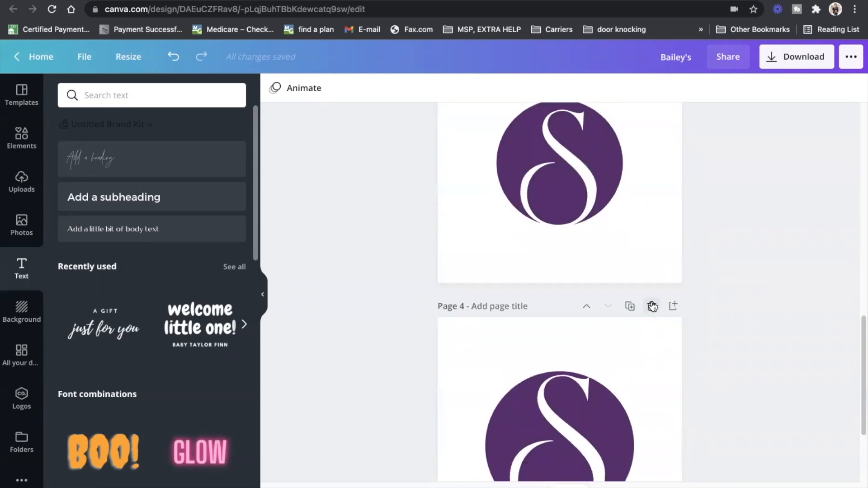
pyautogui.click(651, 306)
pyautogui.moveTo(854, 368); pyautogui.dragTo(850, 269)
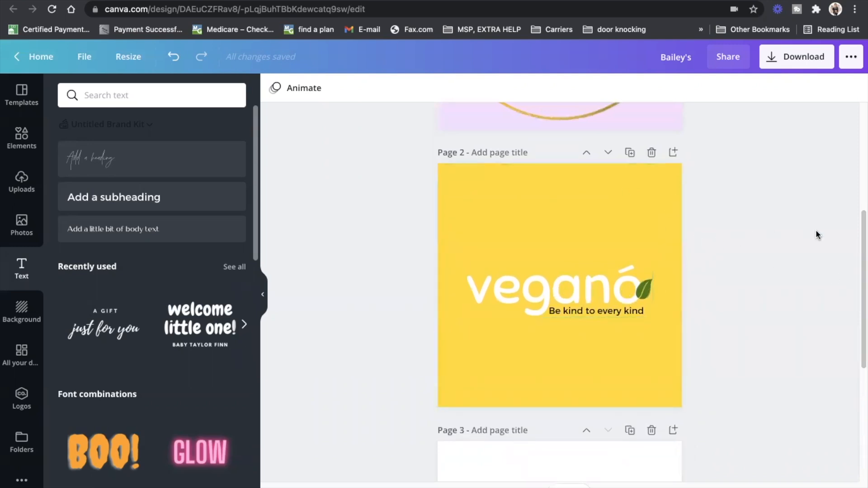
pyautogui.click(630, 153)
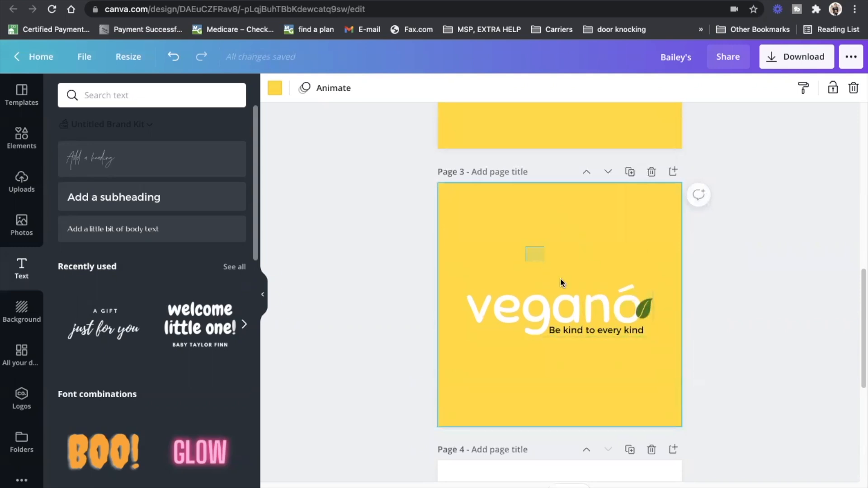
pyautogui.click(570, 308)
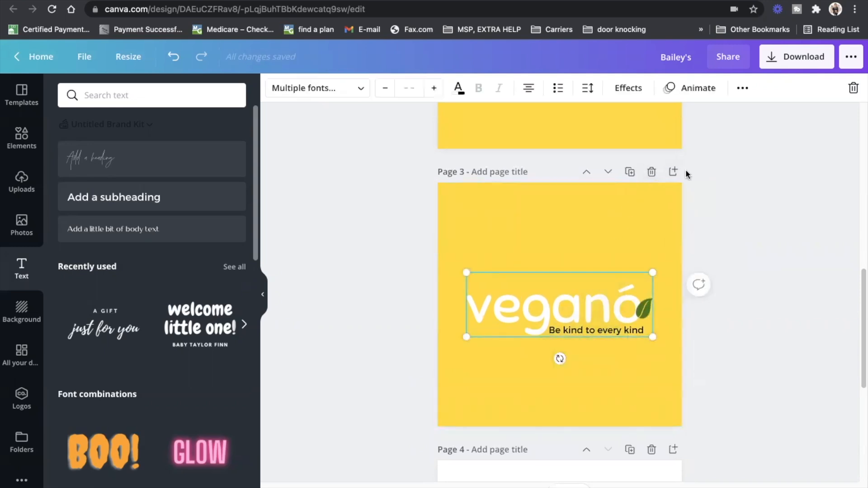
pyautogui.click(652, 171)
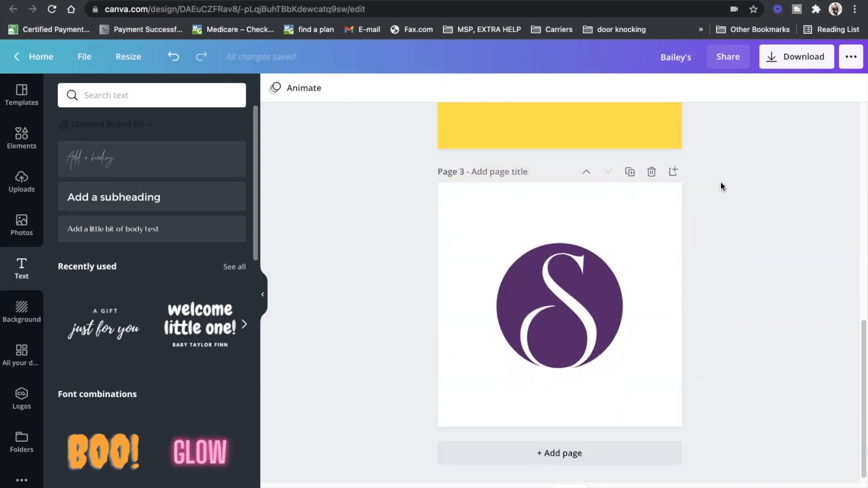
# - Add a blank page and move it up to position 3, directly after the Veganó logo page
pyautogui.click(647, 450)
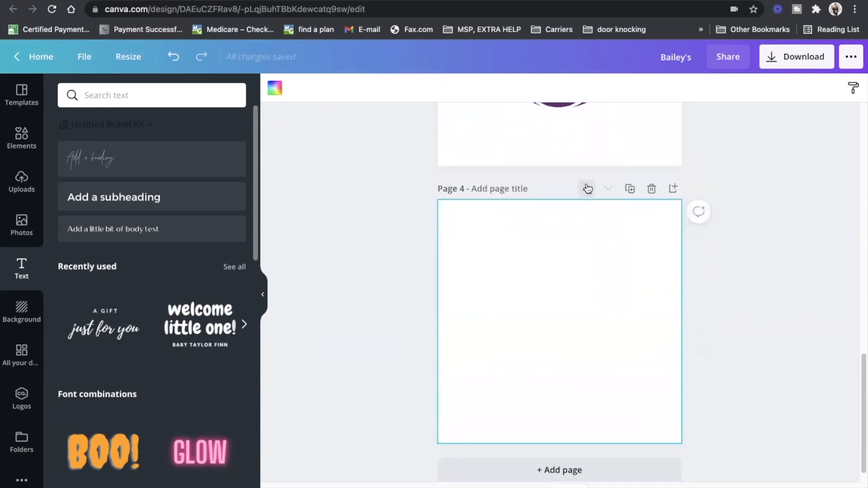
pyautogui.click(586, 189)
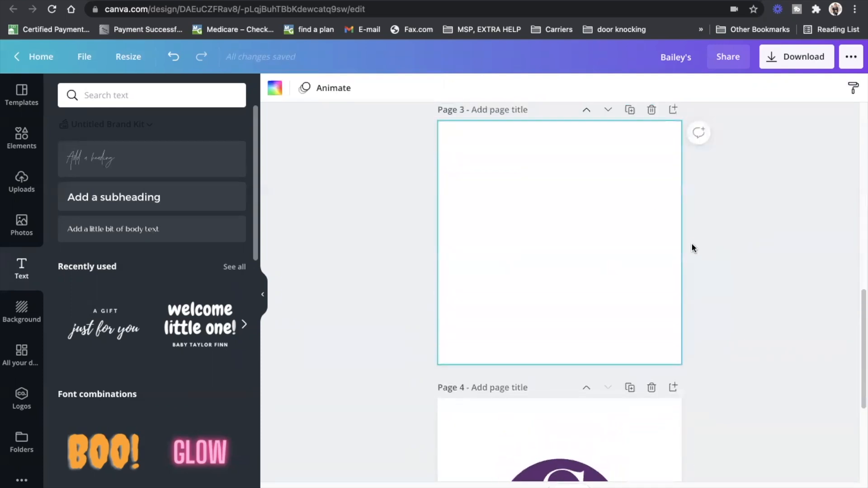
pyautogui.click(692, 247)
pyautogui.scroll(3, 734, 246)
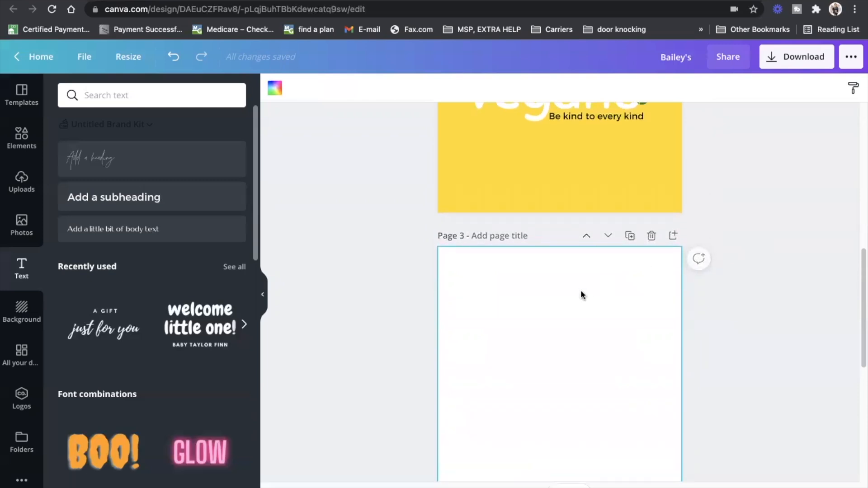
# - Set the background of the blank page 3 to the yellow document color
pyautogui.click(591, 302)
pyautogui.click(539, 300)
pyautogui.click(274, 88)
pyautogui.click(103, 184)
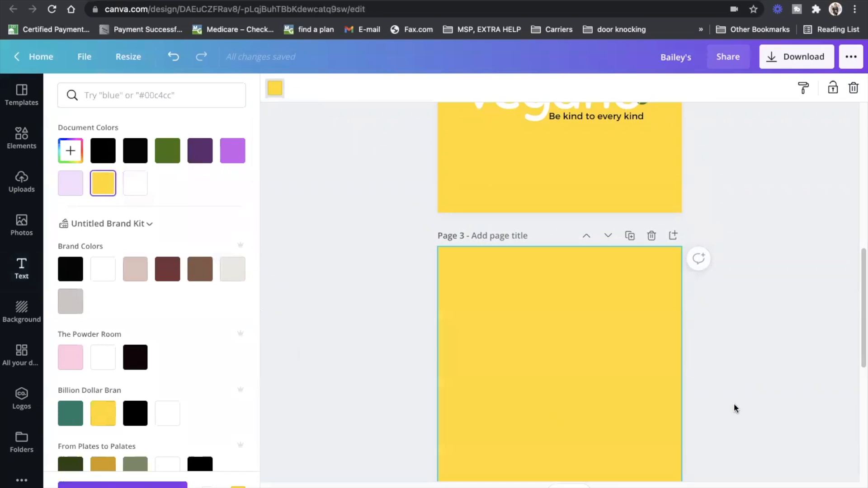
pyautogui.click(774, 388)
# - Check which font and size the veganó wordmark on page 2 uses
pyautogui.scroll(-3, 774, 388)
pyautogui.scroll(5, 773, 387)
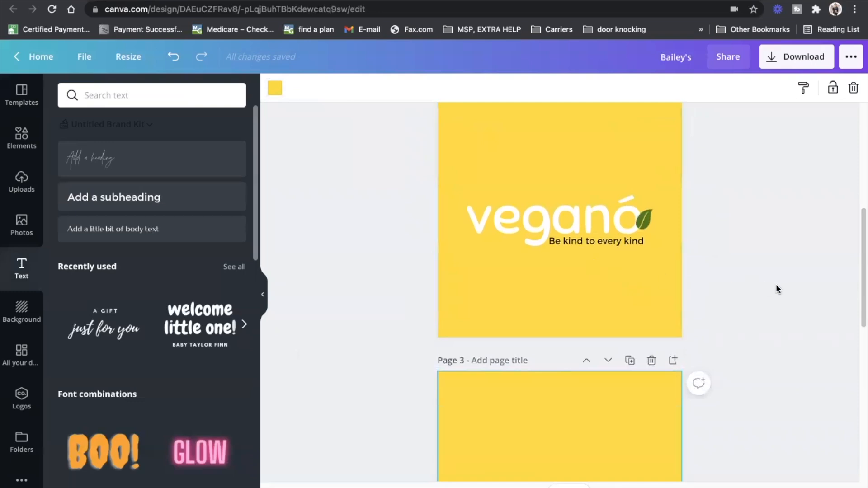
pyautogui.scroll(2, 775, 283)
pyautogui.scroll(-6, 860, 289)
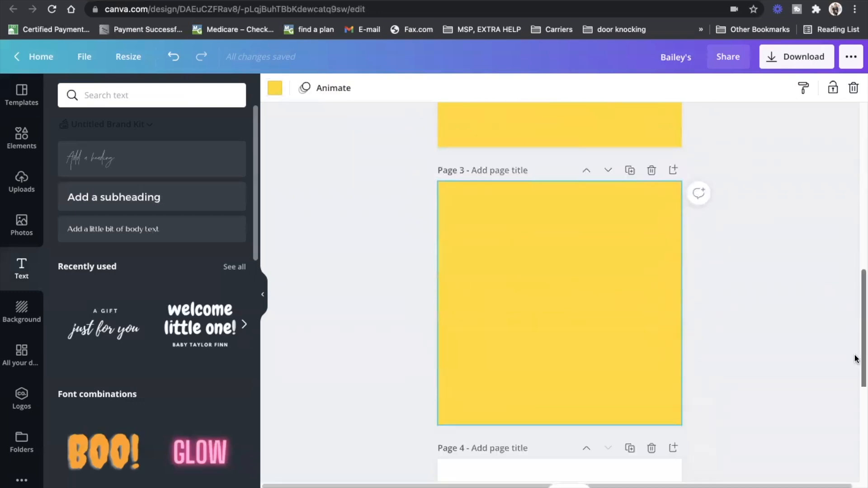
pyautogui.scroll(1, 857, 346)
pyautogui.moveTo(860, 337); pyautogui.dragTo(860, 301)
pyautogui.click(533, 204)
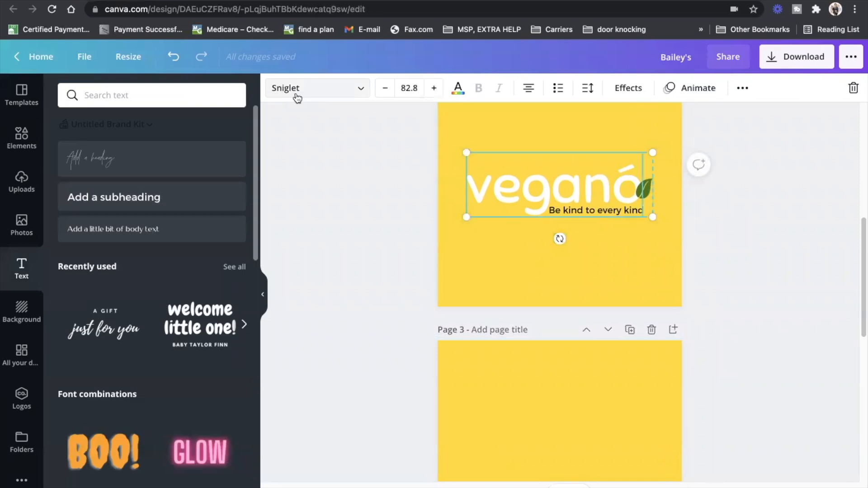
pyautogui.click(739, 269)
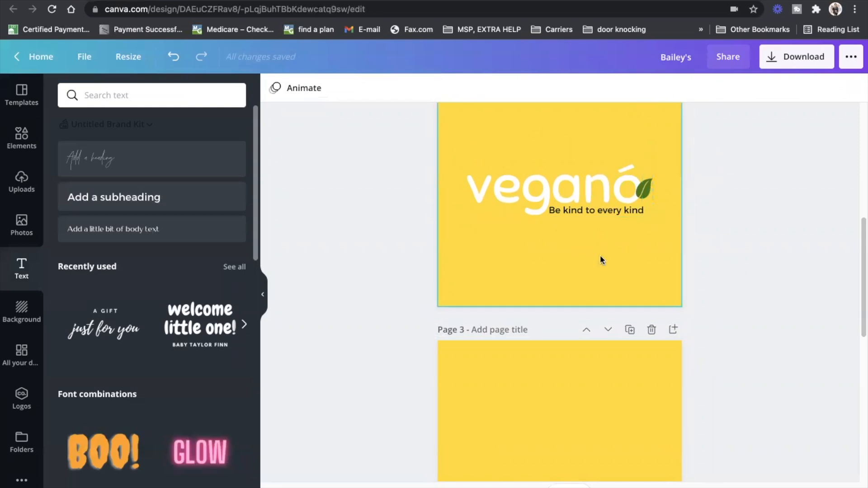
# - Add a subheading text box, move it onto page 3, and replace its text with "vegano"
pyautogui.click(235, 198)
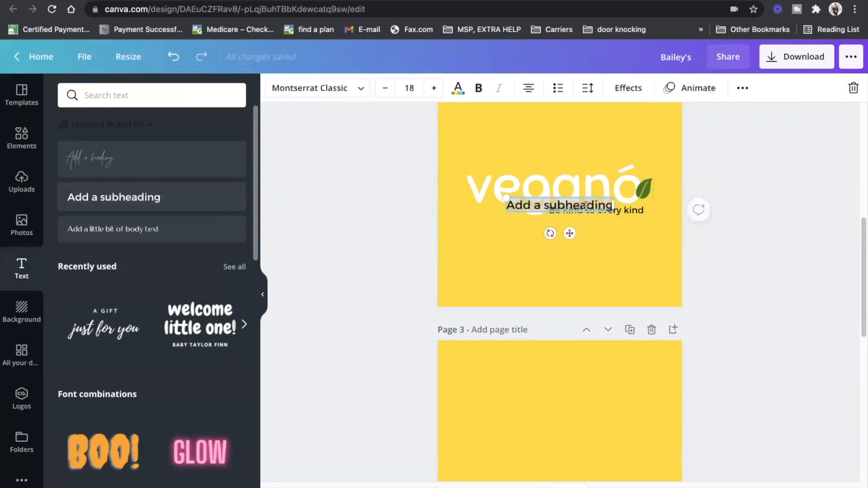
pyautogui.moveTo(568, 233); pyautogui.dragTo(560, 462)
pyautogui.click(561, 432)
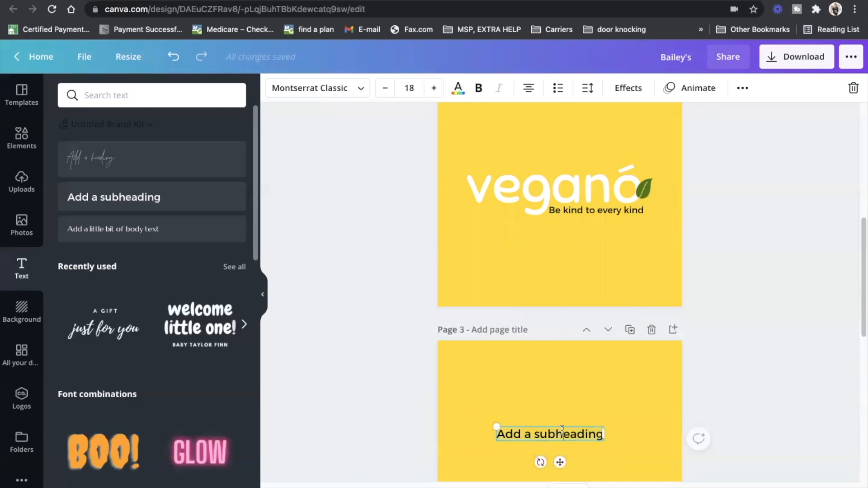
pyautogui.tripleClick(562, 432)
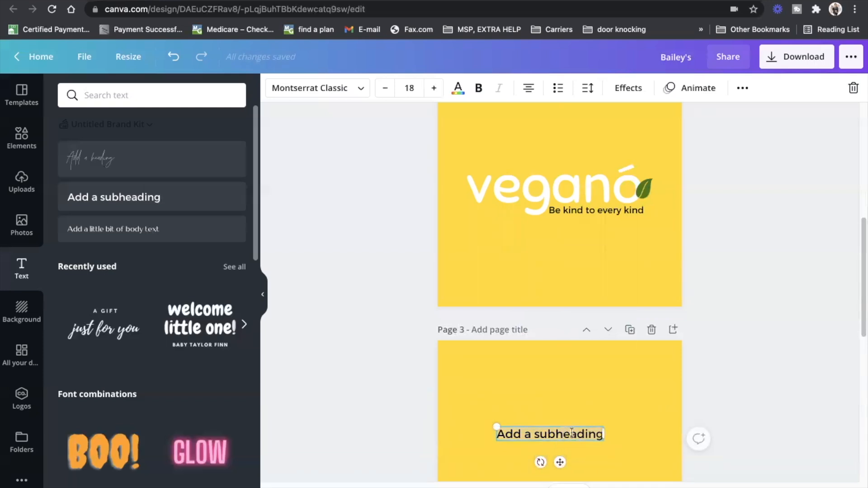
pyautogui.write('v')
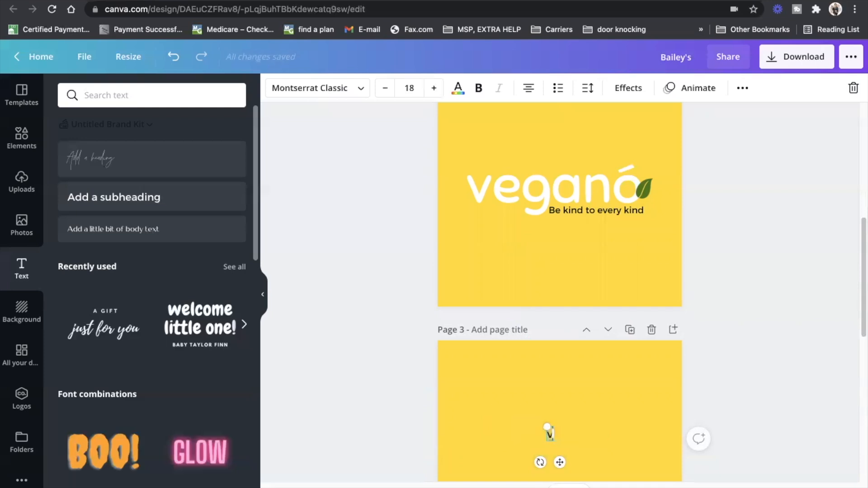
pyautogui.write('egano')
# - Enlarge the "vegano" text on page 3 to a font size of about 74 and center it on the page
pyautogui.moveTo(571, 441); pyautogui.dragTo(653, 466)
pyautogui.scroll(-3, 772, 425)
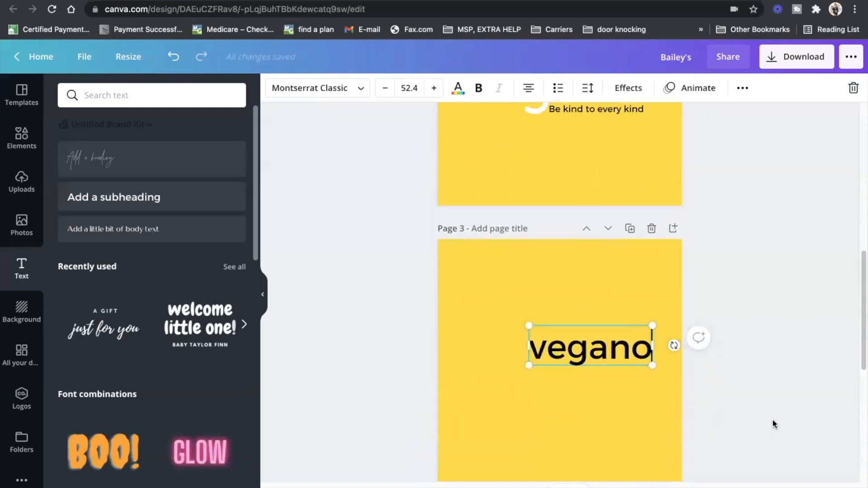
pyautogui.click(634, 372)
pyautogui.moveTo(646, 336); pyautogui.dragTo(649, 381)
pyautogui.moveTo(592, 349); pyautogui.dragTo(567, 340)
# - Change the font of the "vegano" text to Sniglet
pyautogui.click(363, 87)
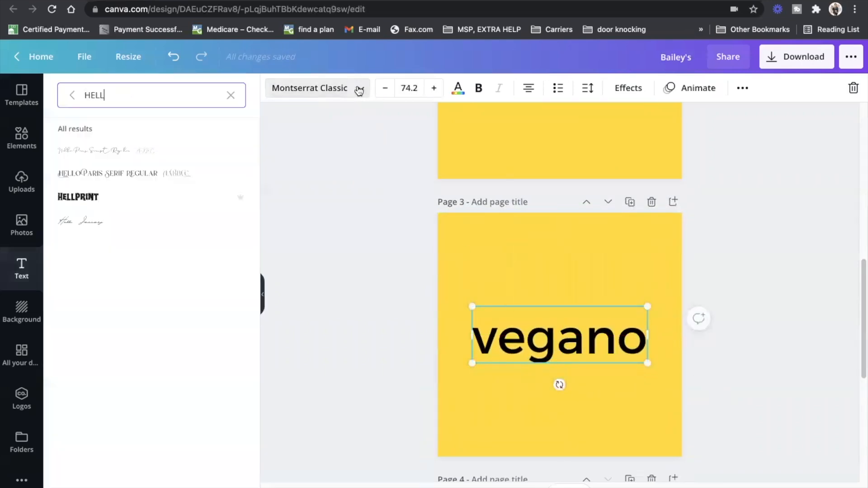
pyautogui.click(231, 94)
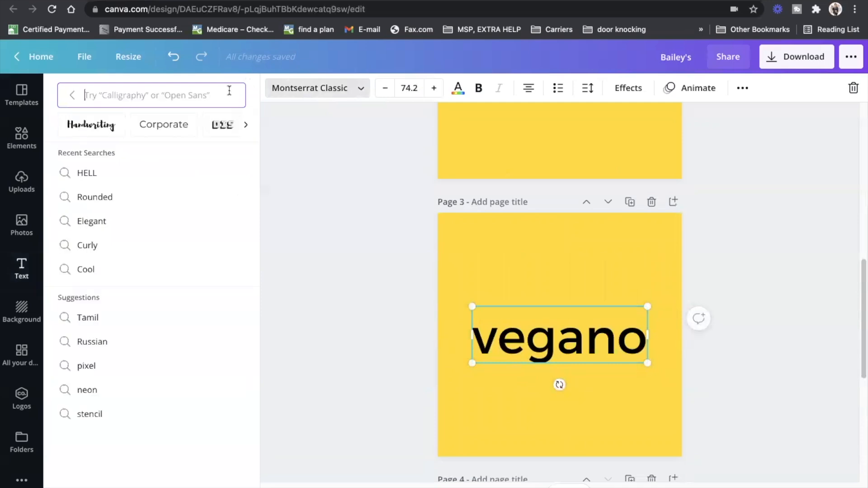
pyautogui.write('snigl')
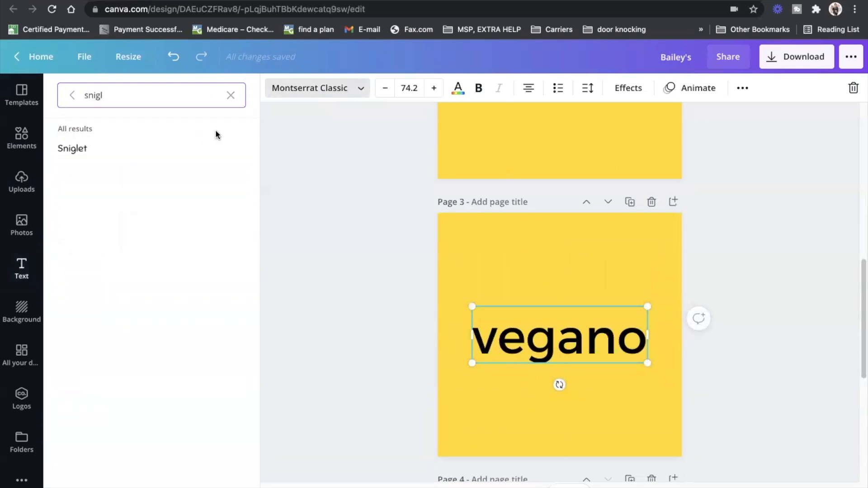
pyautogui.click(141, 150)
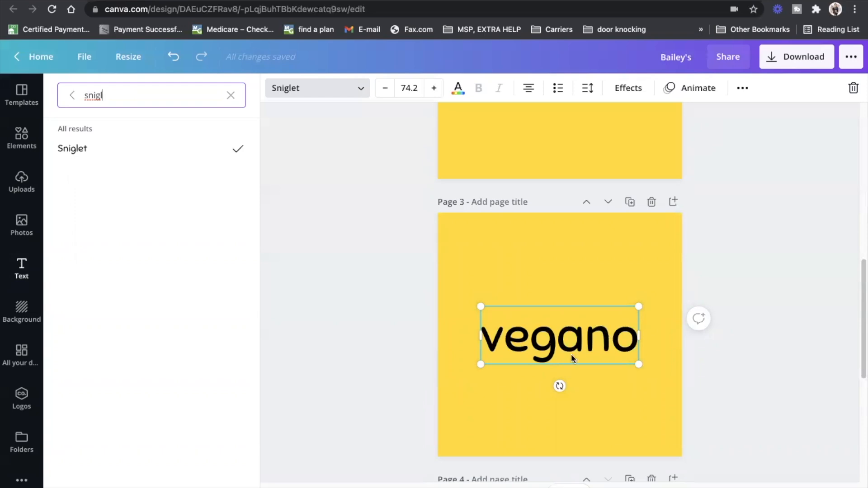
# - Enlarge the "vegano" wordmark to a font size of about 83 and recenter it on page 3
pyautogui.moveTo(637, 365); pyautogui.dragTo(656, 370)
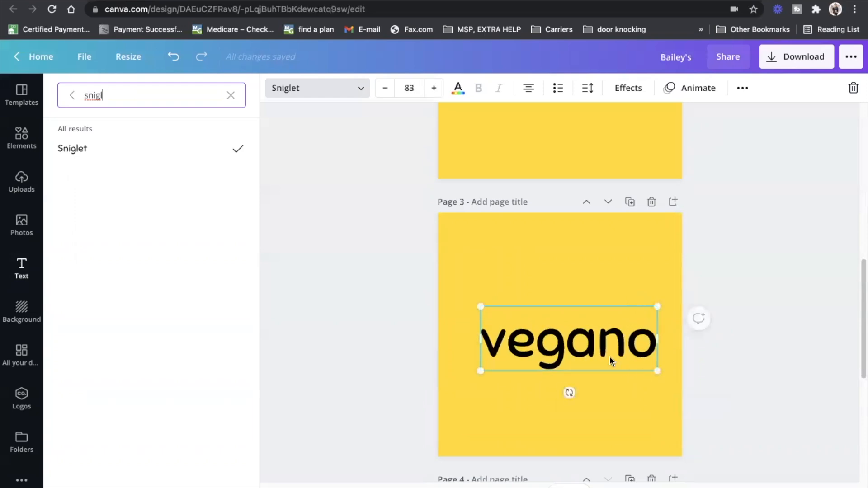
pyautogui.moveTo(600, 357); pyautogui.dragTo(591, 349)
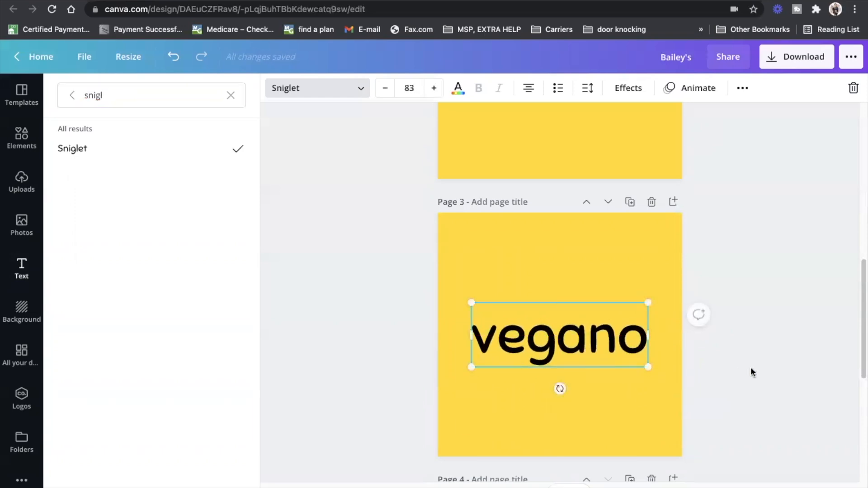
pyautogui.click(752, 367)
# - Color the "vegano" wordmark on page 3 white
pyautogui.click(638, 351)
pyautogui.click(458, 88)
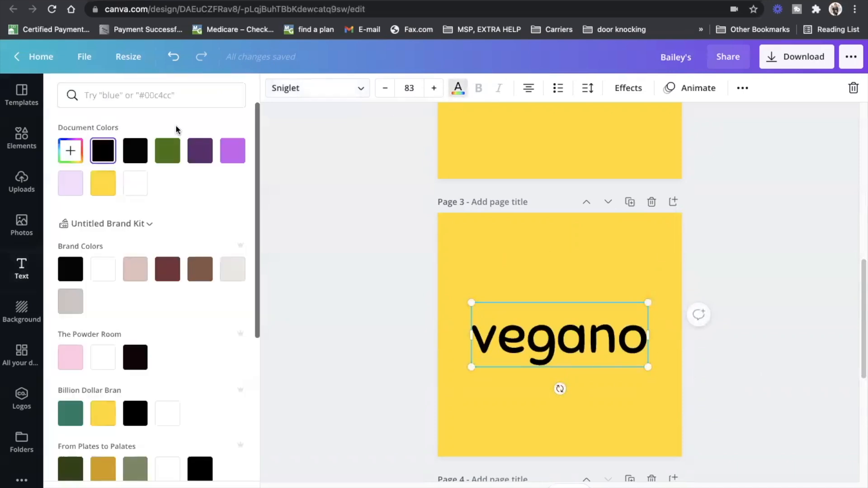
pyautogui.click(136, 185)
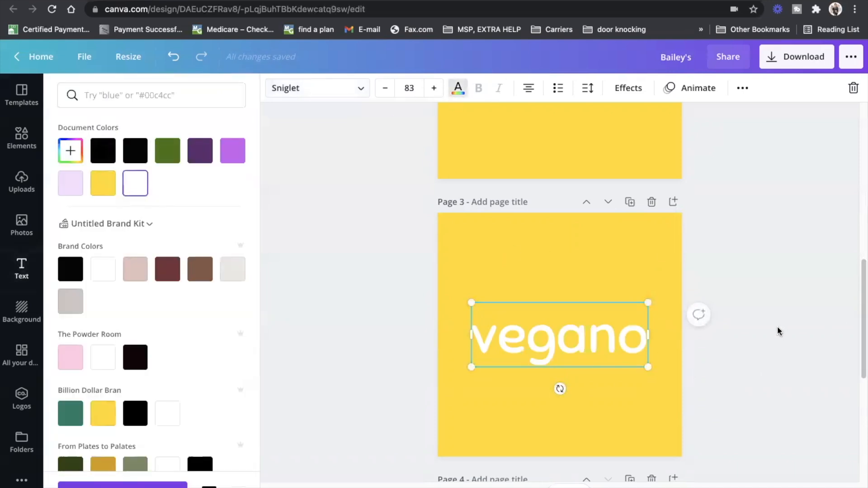
pyautogui.click(776, 326)
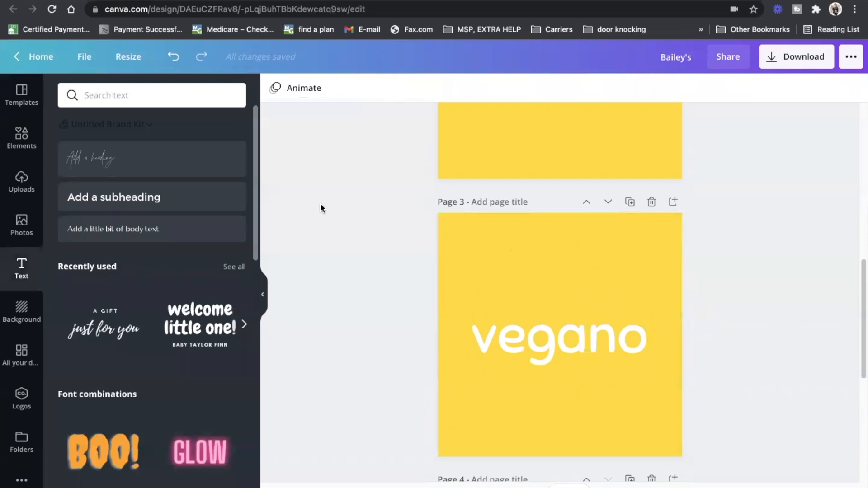
# - Add a second subheading text box to page 3 reading "Be kind to every kind"
pyautogui.click(228, 199)
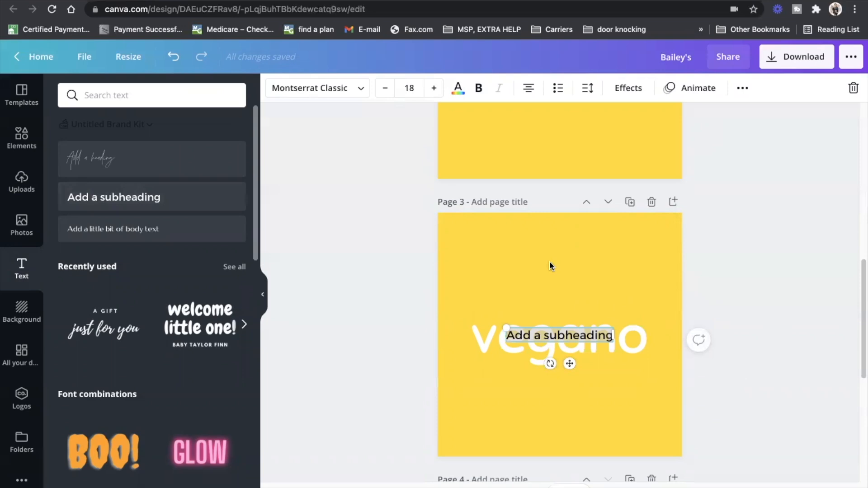
pyautogui.write('Be')
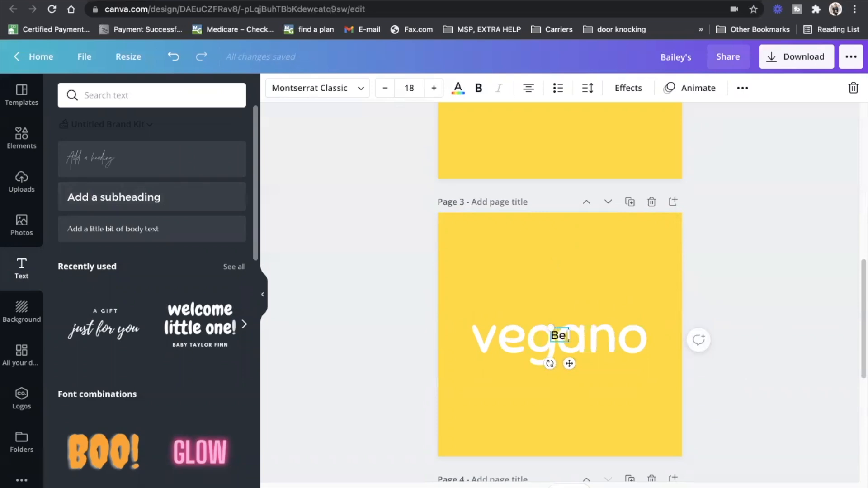
pyautogui.write(' kind t')
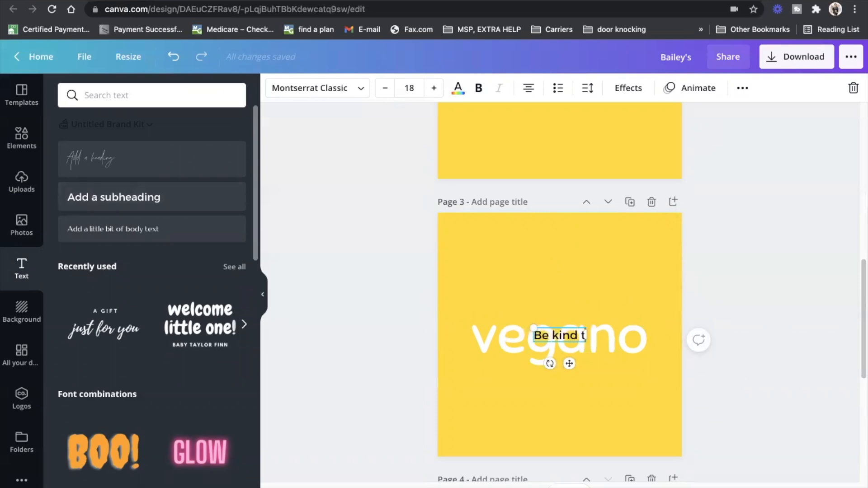
pyautogui.write('o every k')
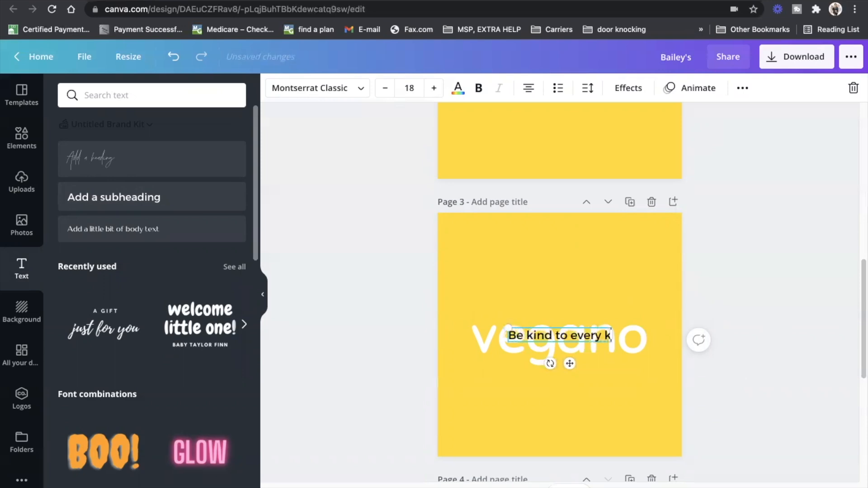
pyautogui.write('ind')
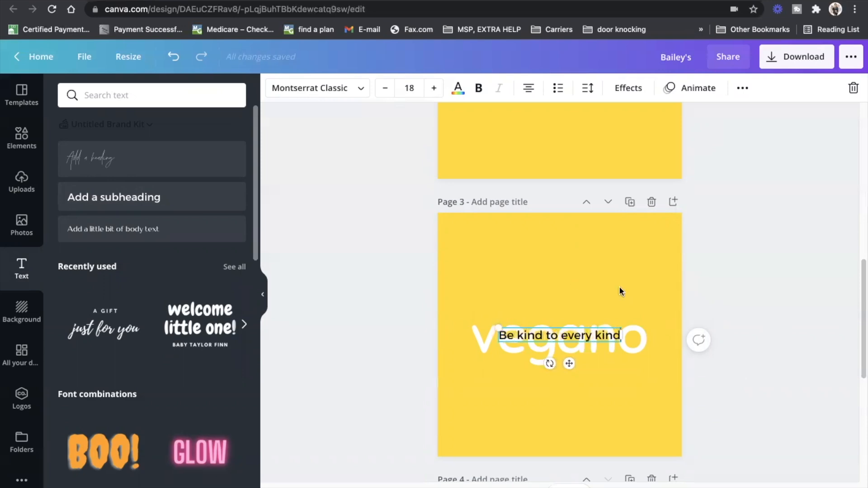
# - Move the tagline just under the letters "ano" and shrink it until its end lines up with the wordmark's right edge
pyautogui.moveTo(570, 362); pyautogui.dragTo(629, 388)
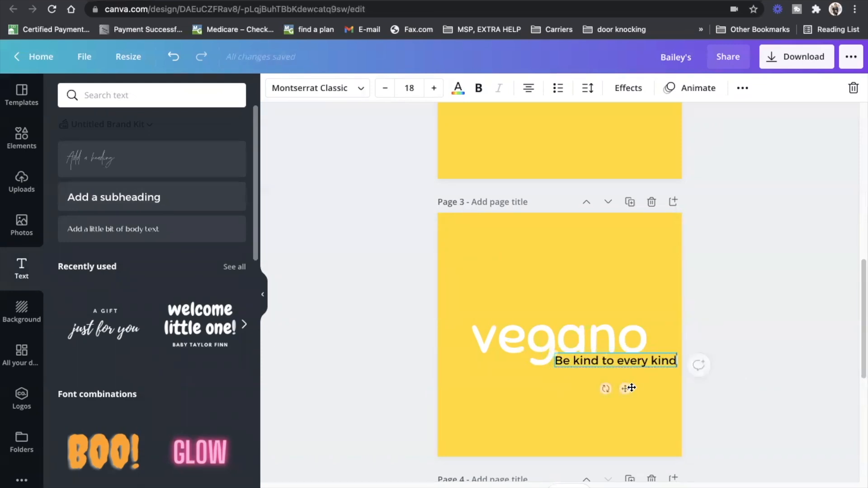
pyautogui.moveTo(676, 364); pyautogui.dragTo(647, 360)
pyautogui.click(741, 387)
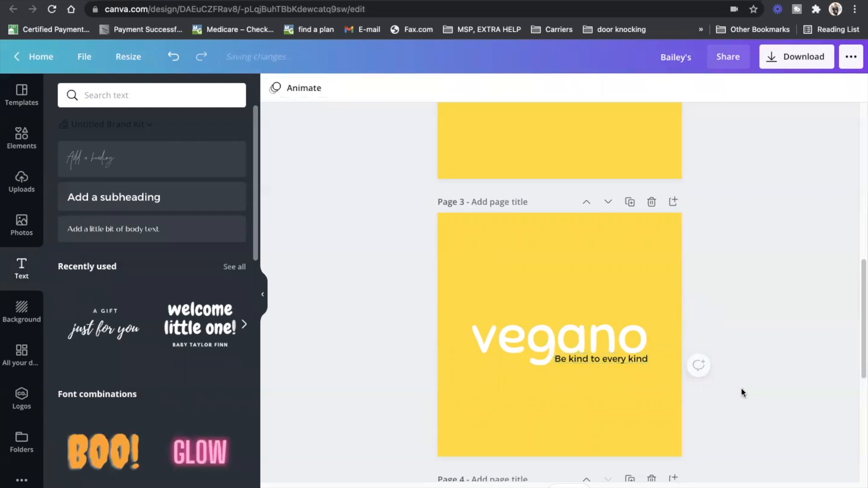
# - Place the uploaded yellow veganó logo below the wordmark on page 2, cropped and scaled to about the wordmark's width for comparison
pyautogui.scroll(-2, 731, 371)
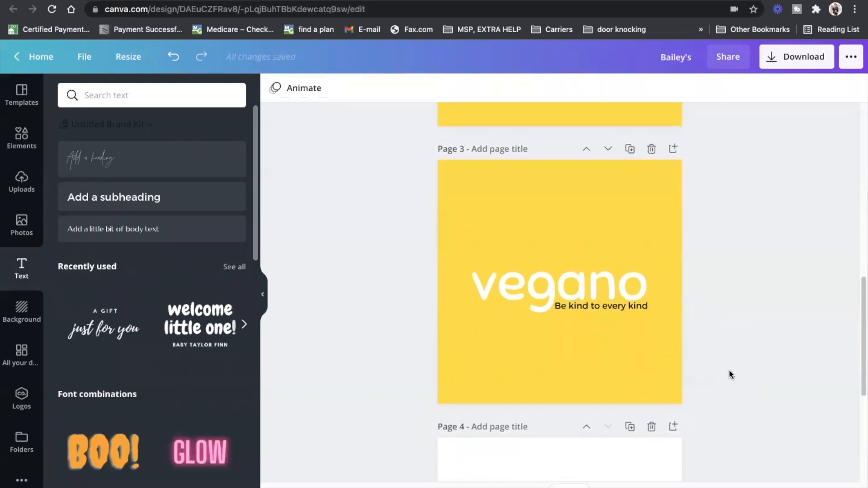
pyautogui.scroll(8, 728, 370)
pyautogui.scroll(-2, 724, 373)
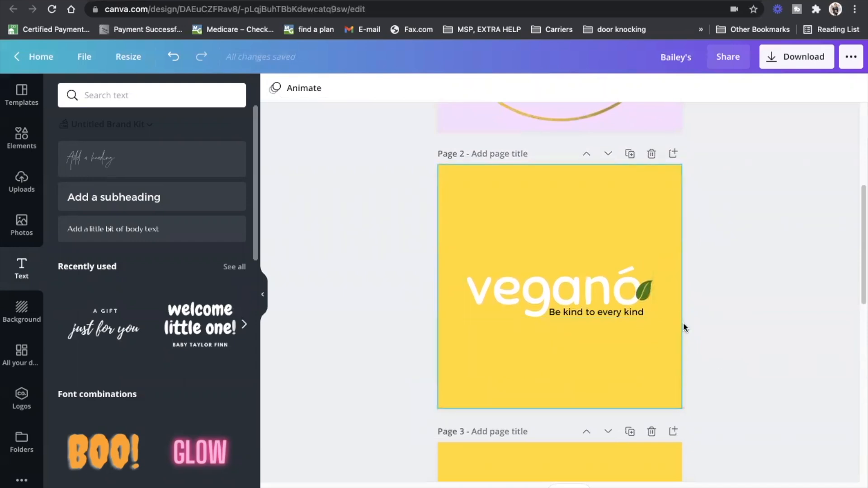
pyautogui.click(19, 141)
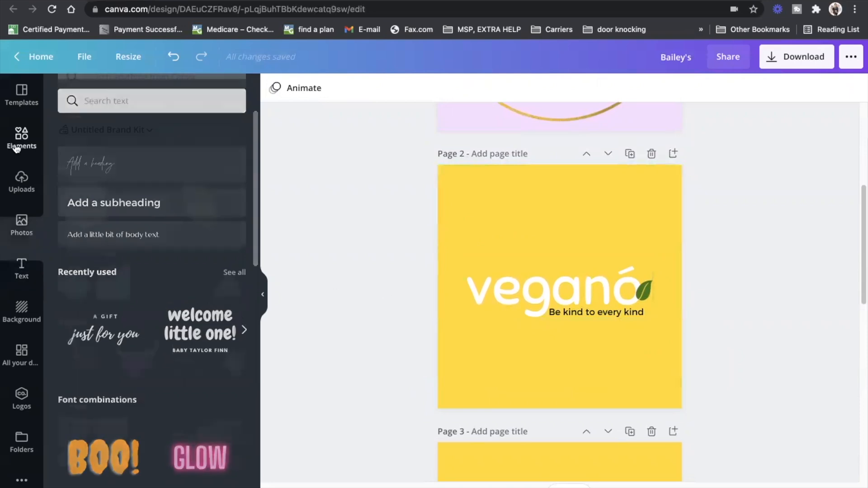
pyautogui.click(30, 184)
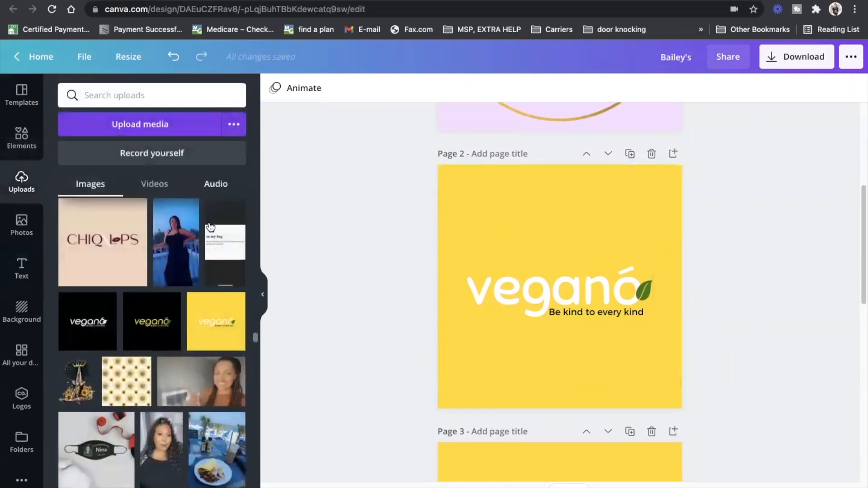
pyautogui.click(214, 312)
pyautogui.moveTo(573, 317); pyautogui.dragTo(549, 390)
pyautogui.moveTo(564, 321); pyautogui.dragTo(572, 343)
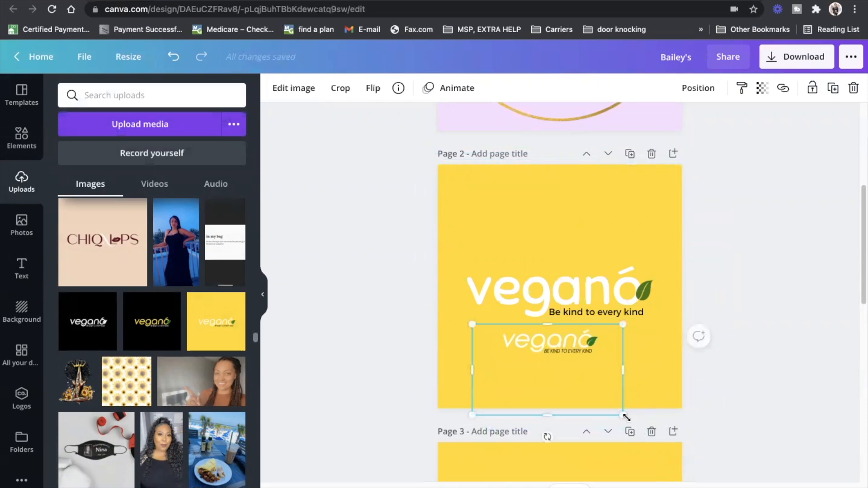
pyautogui.moveTo(547, 414); pyautogui.dragTo(565, 361)
pyautogui.moveTo(623, 362); pyautogui.dragTo(576, 353)
pyautogui.click(758, 376)
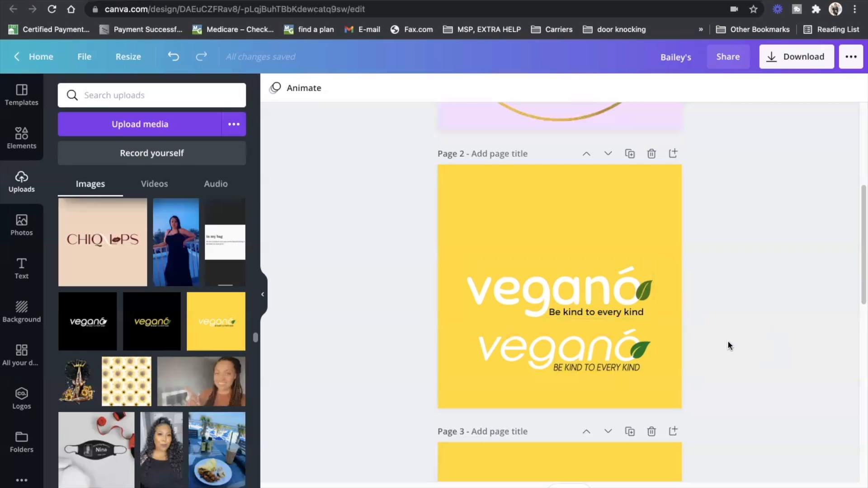
# - Delete the uploaded comparison logo from page 2 and return to the recreated logo on page 3
pyautogui.click(655, 353)
pyautogui.press('Delete')
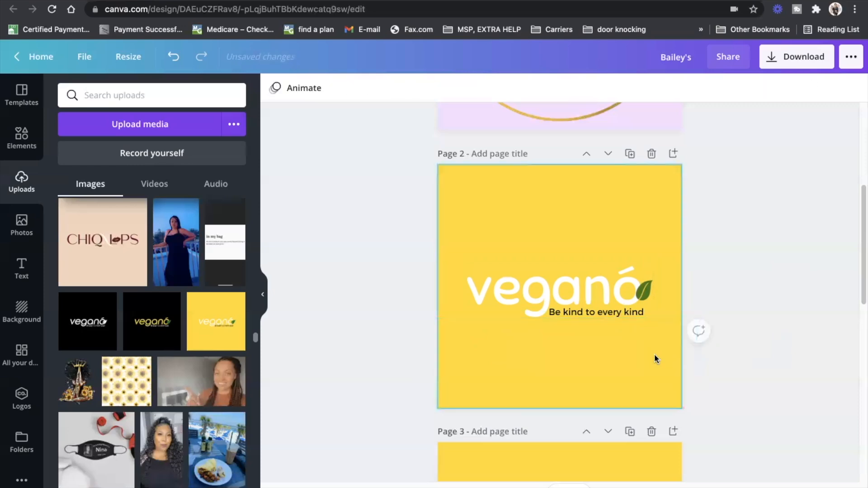
pyautogui.scroll(5, 732, 317)
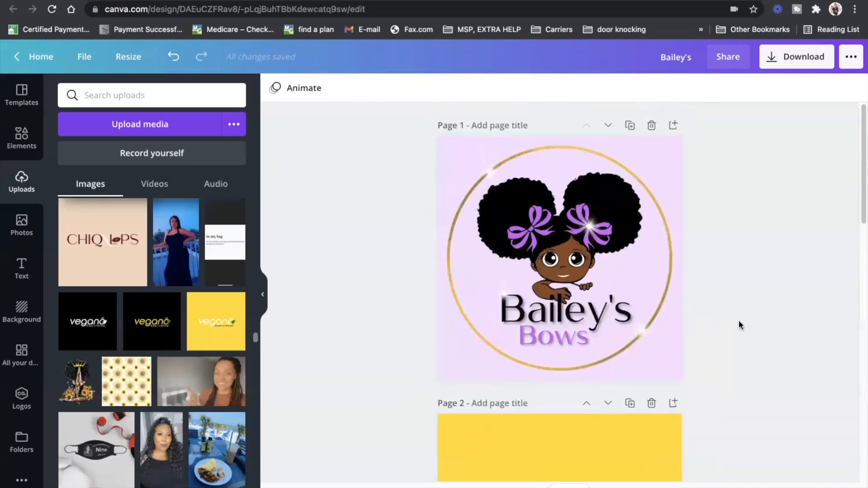
pyautogui.moveTo(860, 180); pyautogui.dragTo(859, 344)
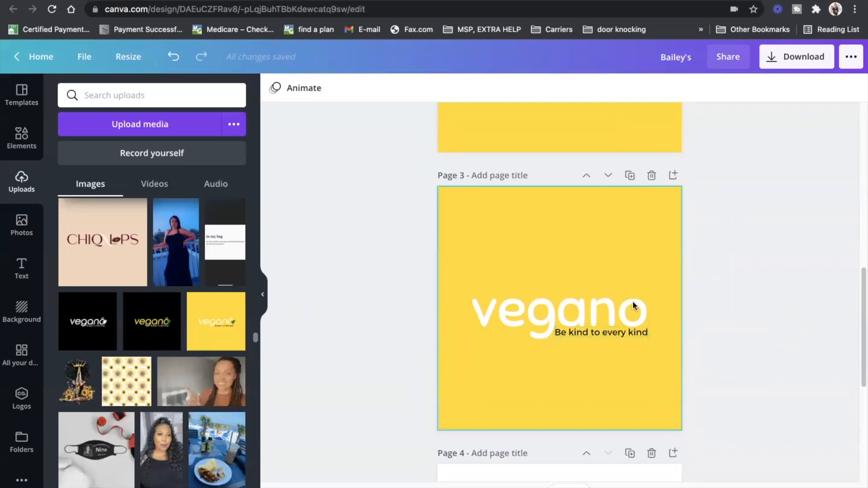
# - Search the elements library for "leaf" and add the solid green leaf with a curved cut-out vein to page 3
pyautogui.click(22, 137)
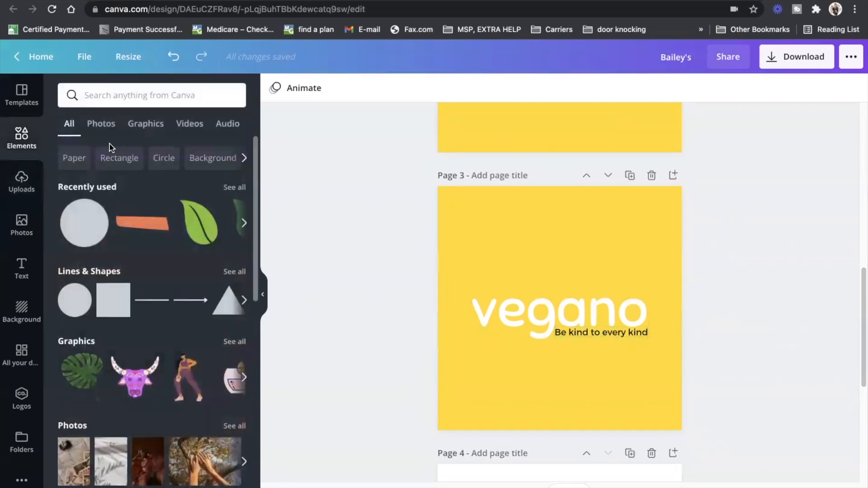
pyautogui.click(183, 96)
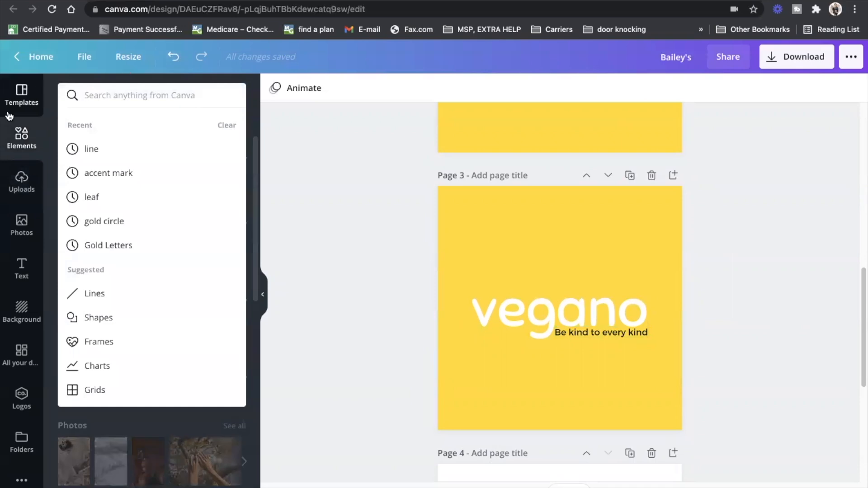
pyautogui.write('le')
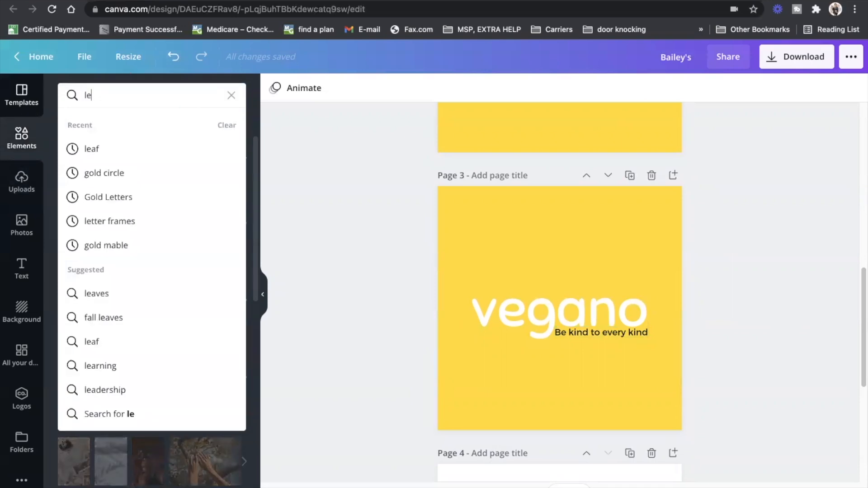
pyautogui.write('af')
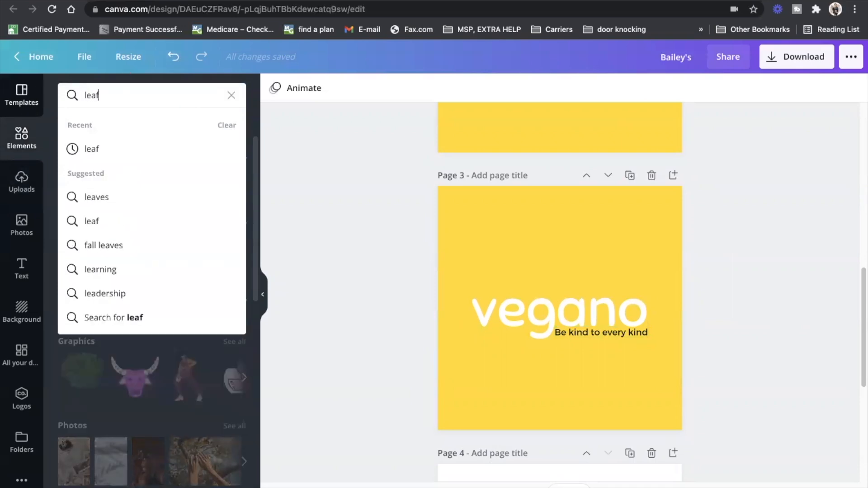
pyautogui.press('Return')
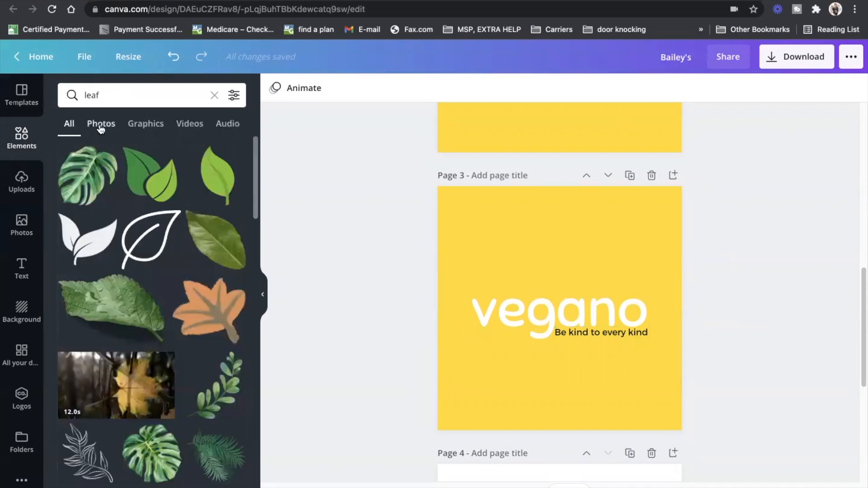
pyautogui.scroll(-6, 209, 203)
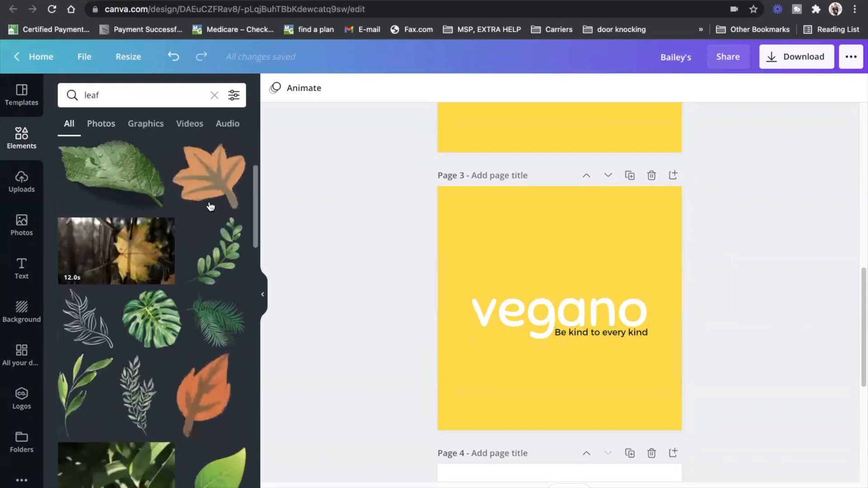
pyautogui.scroll(-8, 209, 207)
pyautogui.scroll(4, 230, 326)
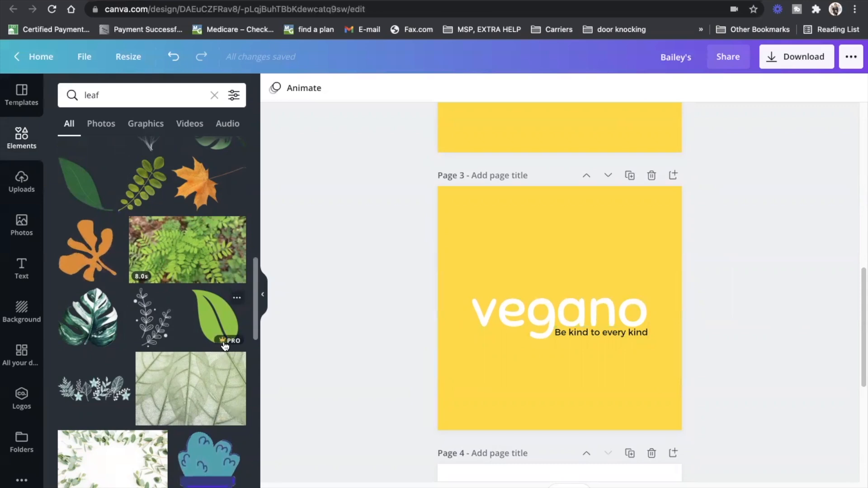
pyautogui.click(223, 328)
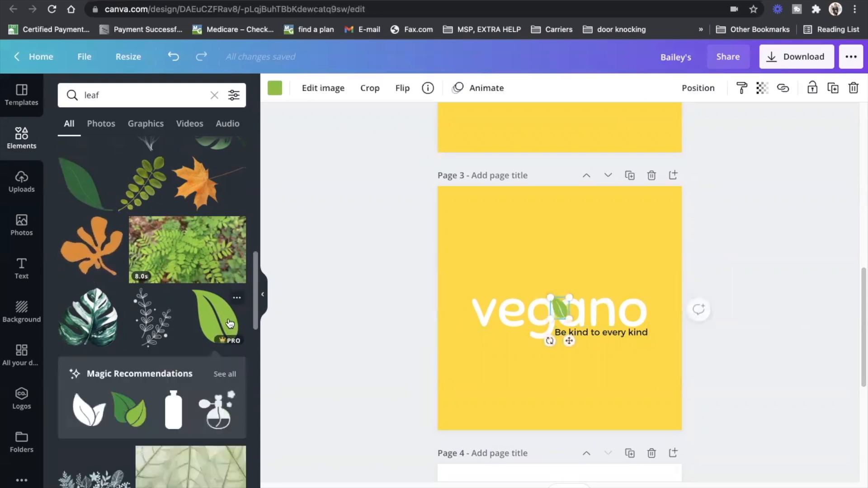
# - Flip the leaf horizontally, place it against the lower outer edge of the final "o", and shrink it to fit there
pyautogui.moveTo(570, 319); pyautogui.dragTo(627, 416)
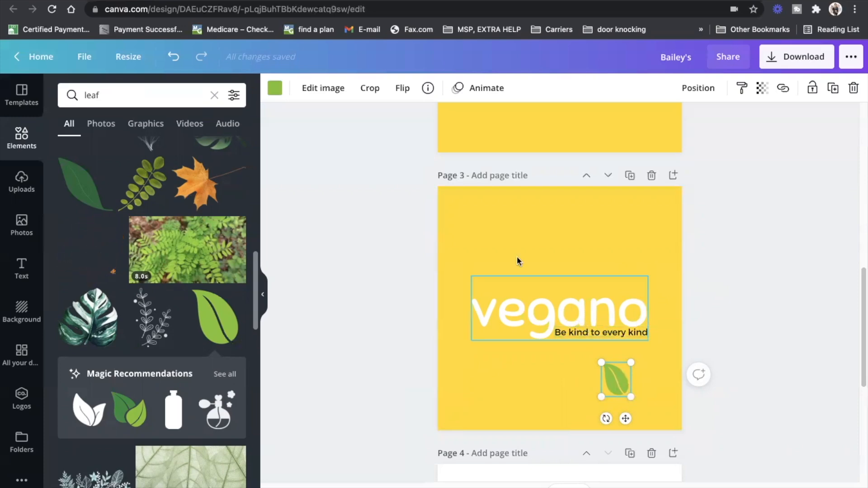
pyautogui.click(402, 88)
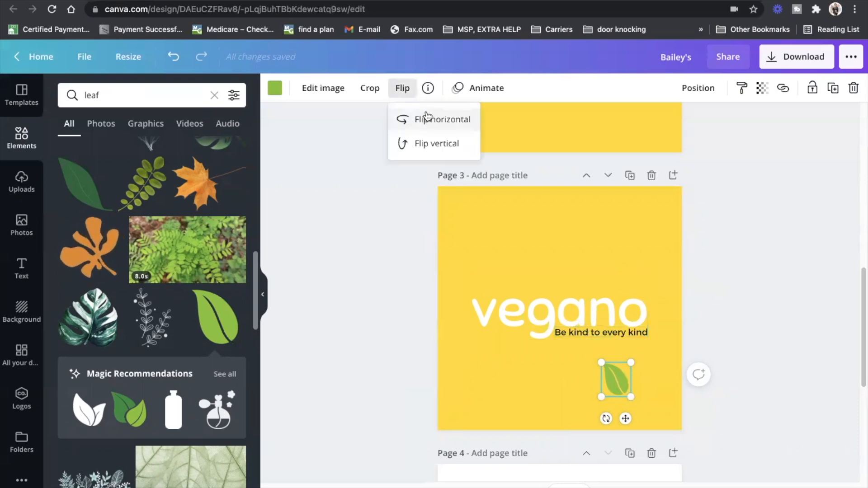
pyautogui.moveTo(625, 418); pyautogui.dragTo(661, 350)
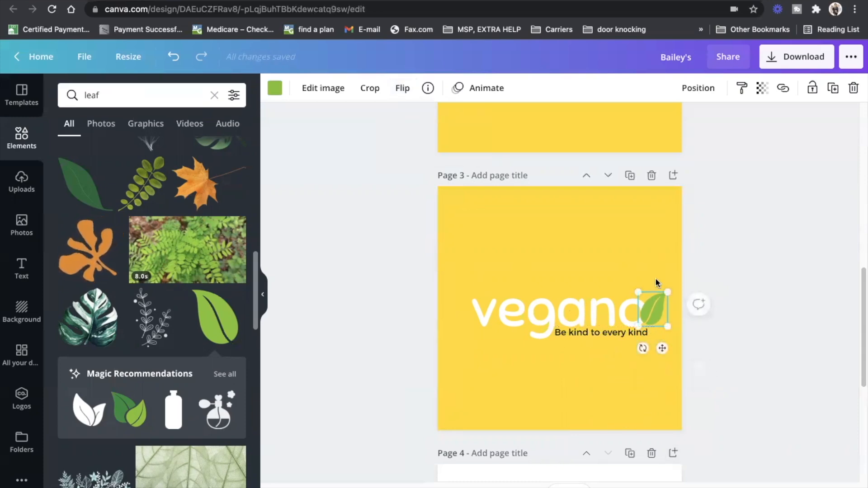
pyautogui.moveTo(667, 288); pyautogui.dragTo(658, 304)
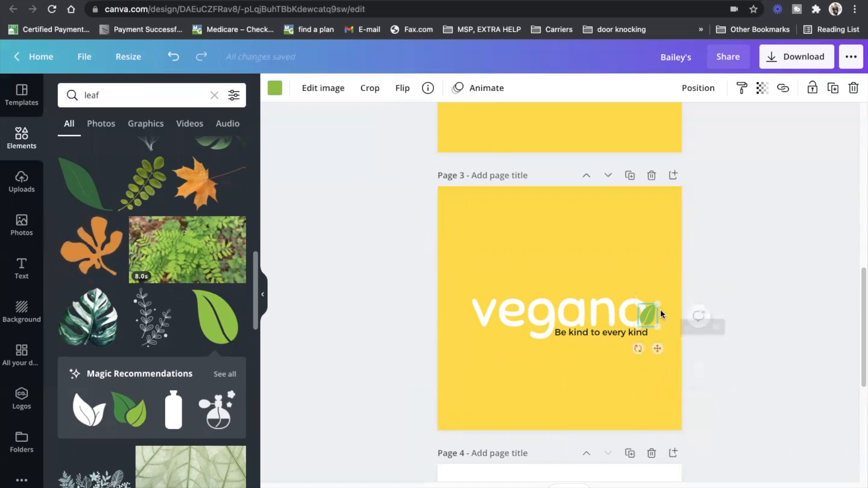
pyautogui.click(668, 333)
# - Recolor the leaf on page 3 to the darker green #519403, using the logo on page 2 as reference
pyautogui.scroll(-2, 791, 345)
pyautogui.moveTo(861, 346); pyautogui.dragTo(800, 261)
pyautogui.moveTo(859, 248); pyautogui.dragTo(861, 290)
pyautogui.click(654, 382)
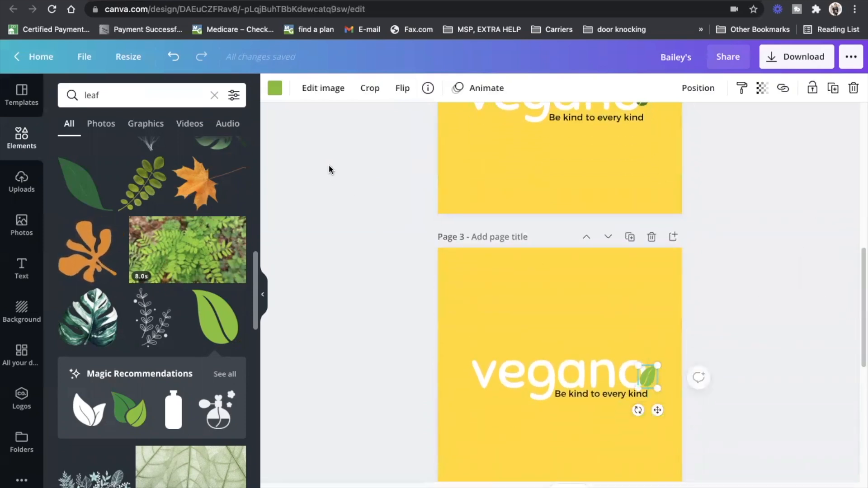
pyautogui.click(274, 89)
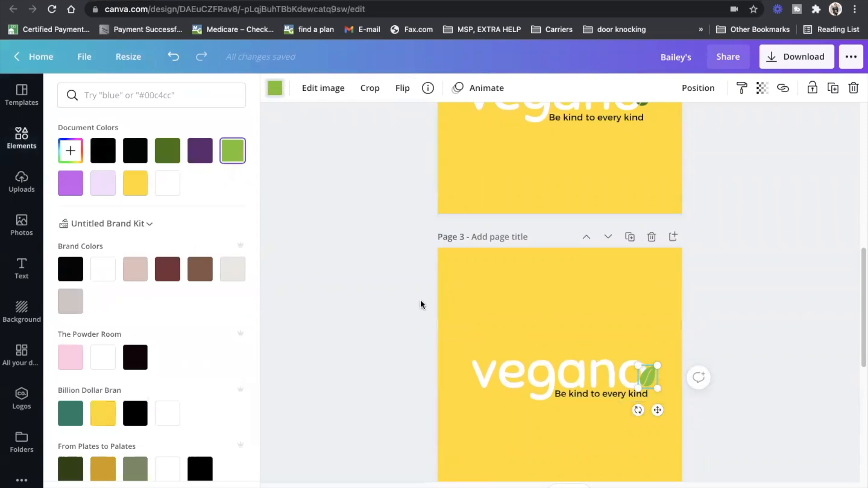
pyautogui.click(71, 150)
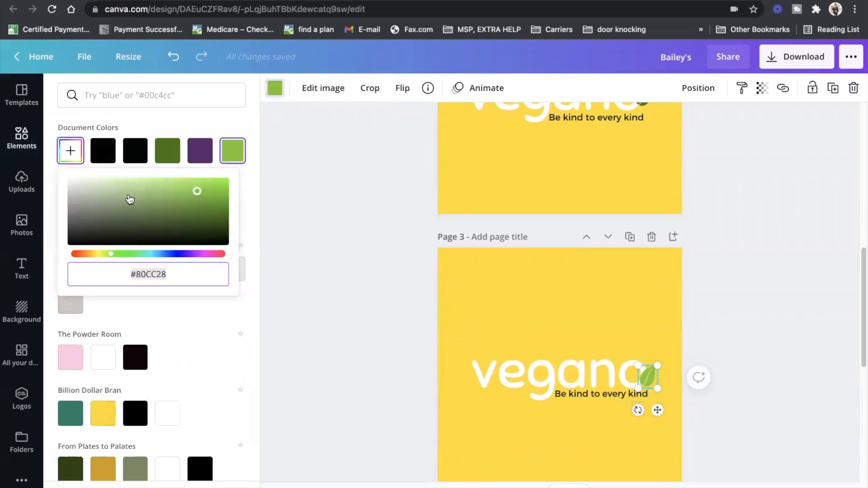
pyautogui.moveTo(206, 195); pyautogui.dragTo(226, 207)
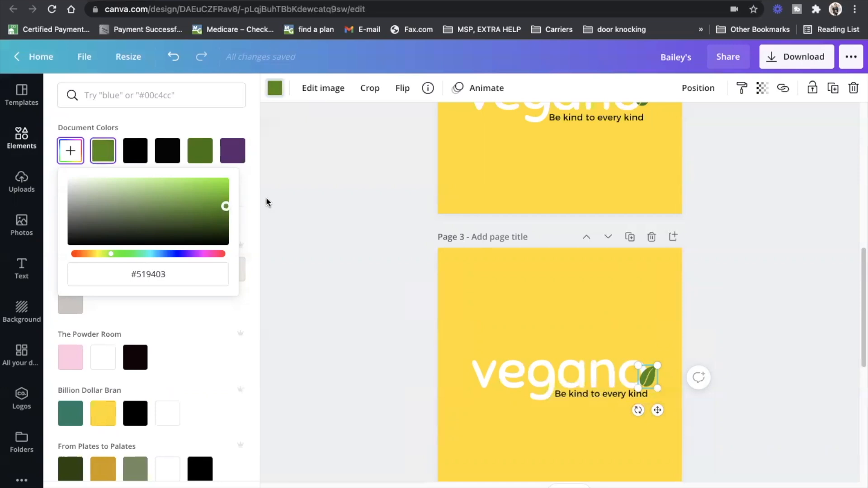
pyautogui.click(601, 279)
pyautogui.click(774, 300)
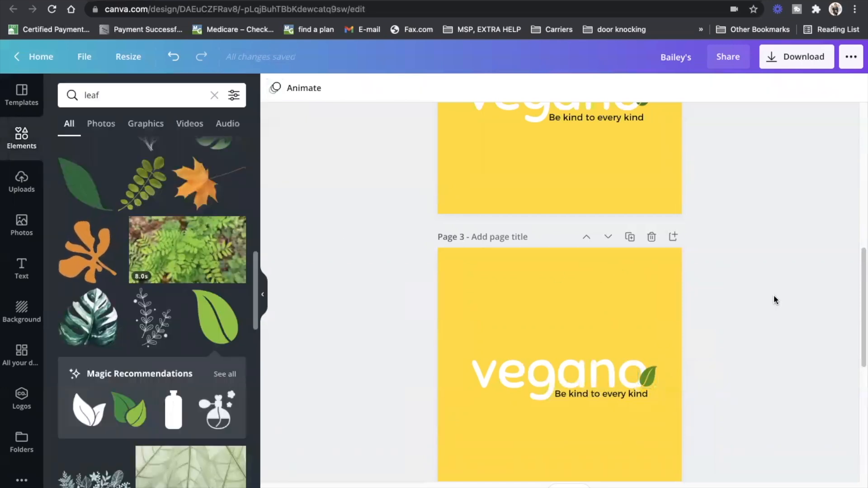
# - Enlarge the wordmark, tagline and leaf together until they nearly span page 3, and recenter them on the page
pyautogui.moveTo(860, 304); pyautogui.dragTo(861, 345)
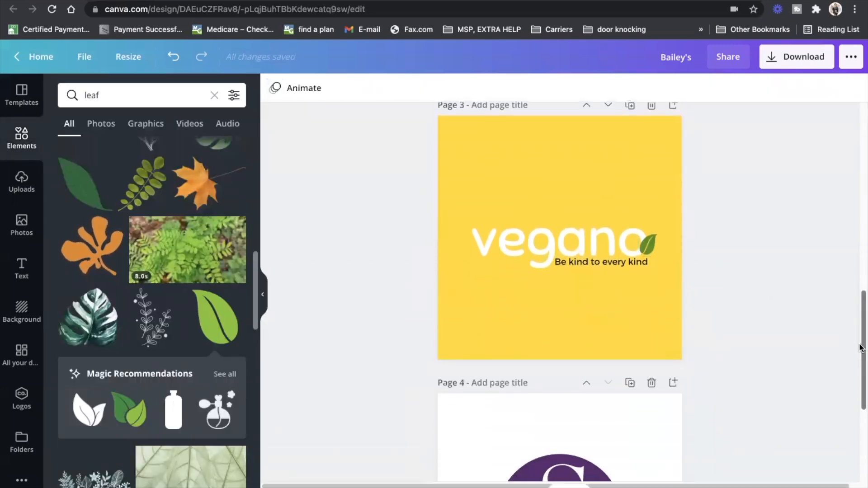
pyautogui.moveTo(479, 183); pyautogui.dragTo(673, 296)
pyautogui.click(742, 87)
pyautogui.click(562, 117)
pyautogui.moveTo(657, 205); pyautogui.dragTo(681, 195)
pyautogui.moveTo(601, 223); pyautogui.dragTo(587, 228)
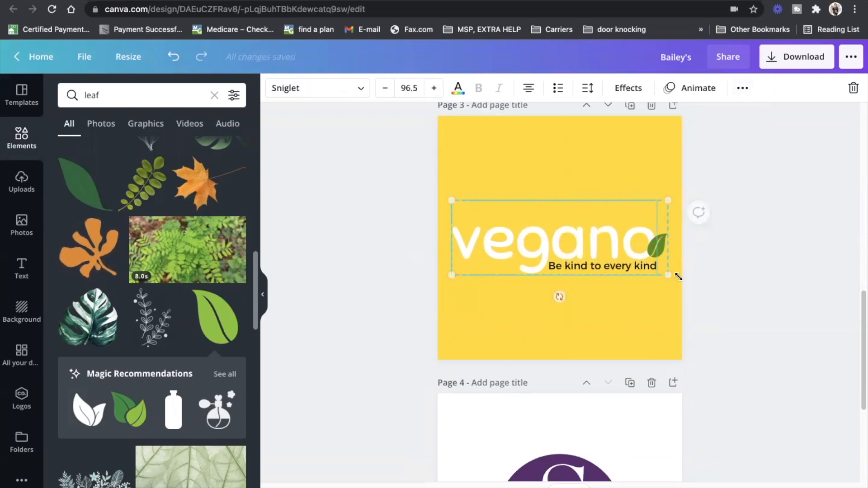
pyautogui.moveTo(669, 275)
pyautogui.mouseDown()
pyautogui.moveTo(630, 258)
pyautogui.moveTo(672, 283)
pyautogui.moveTo(654, 269)
pyautogui.moveTo(672, 277)
pyautogui.mouseUp()
pyautogui.moveTo(610, 246)
pyautogui.mouseDown()
pyautogui.moveTo(606, 240)
pyautogui.moveTo(611, 249)
pyautogui.mouseUp()
pyautogui.click(704, 276)
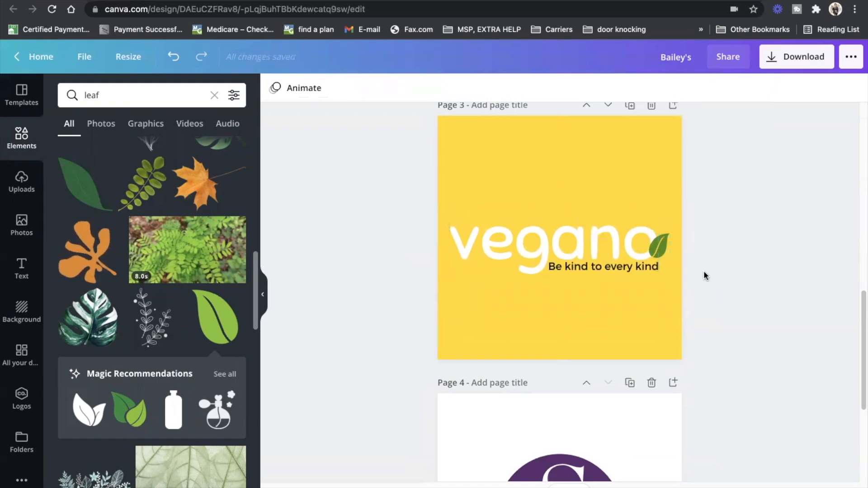
# - Delete page 3 with the recreated vegano logo, keeping the original veganó page and the purple S logo page
pyautogui.scroll(-1, 860, 335)
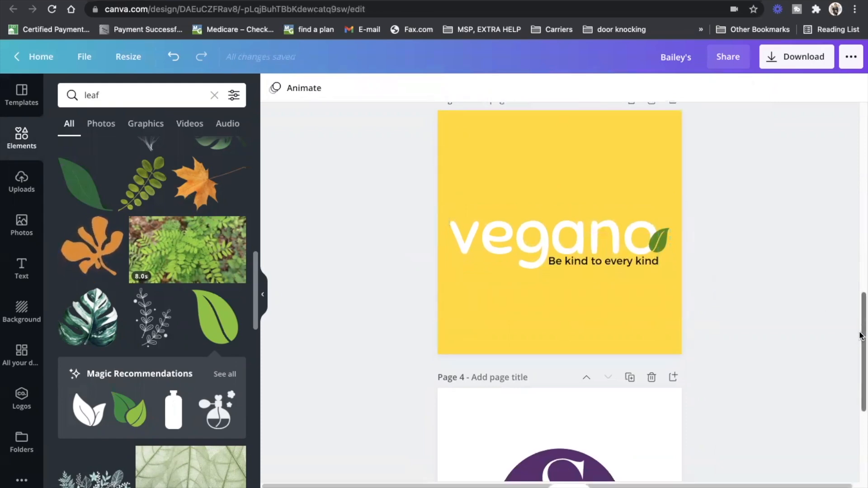
pyautogui.scroll(-5, 860, 335)
pyautogui.moveTo(860, 379)
pyautogui.mouseDown()
pyautogui.moveTo(845, 294)
pyautogui.moveTo(855, 367)
pyautogui.mouseUp()
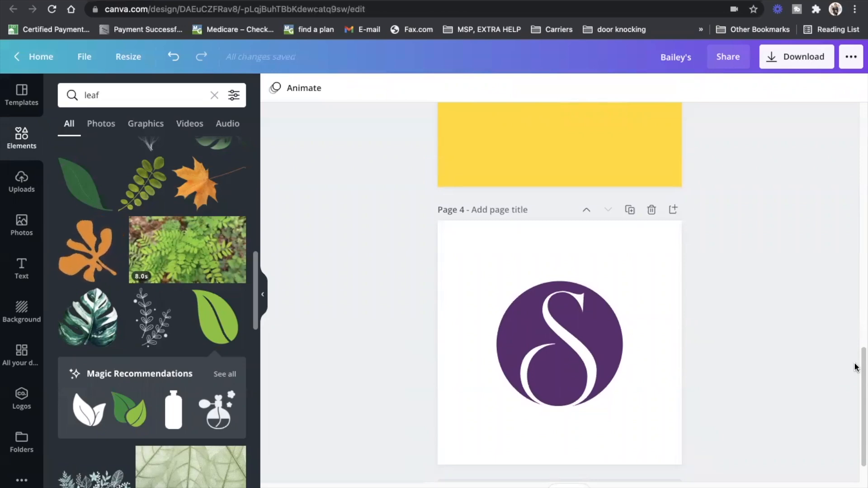
pyautogui.moveTo(860, 357); pyautogui.dragTo(852, 297)
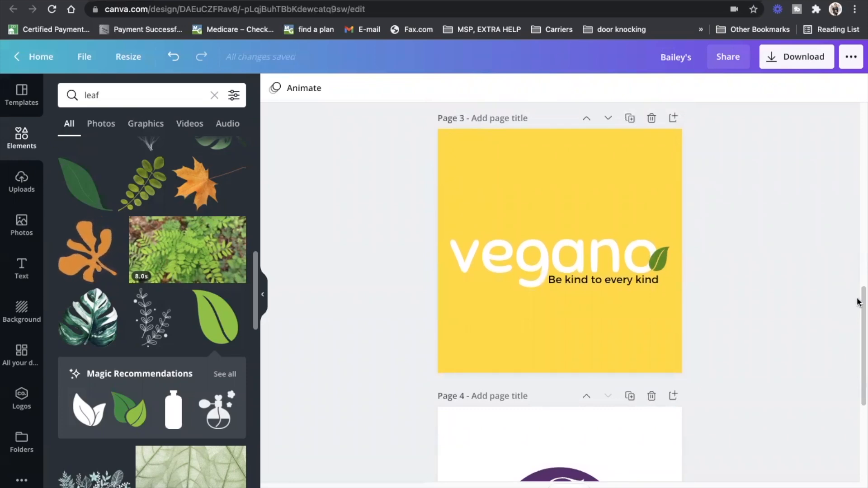
pyautogui.moveTo(858, 312); pyautogui.dragTo(862, 256)
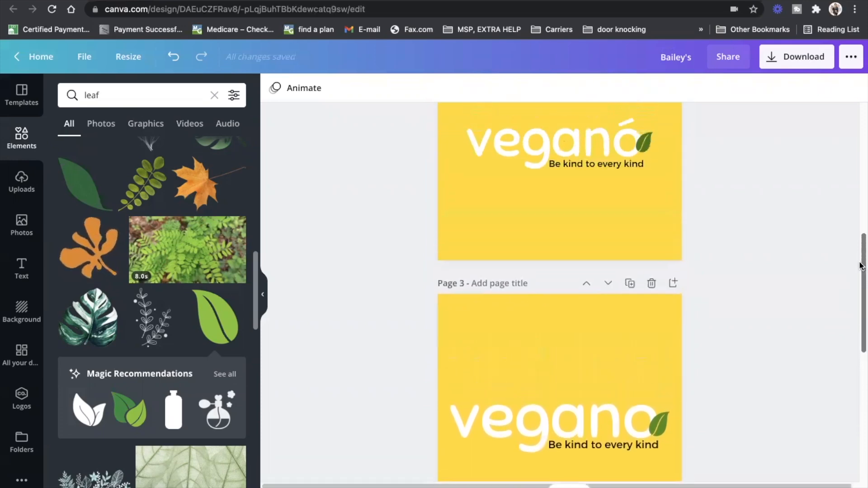
pyautogui.click(652, 310)
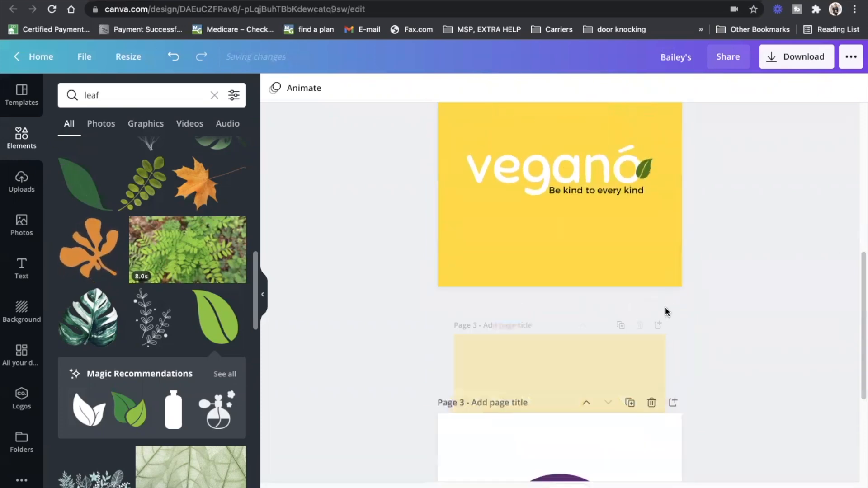
# - Add a blank page and move it up to directly follow the Bailey's Bows logo on page 1
pyautogui.moveTo(861, 323); pyautogui.dragTo(861, 144)
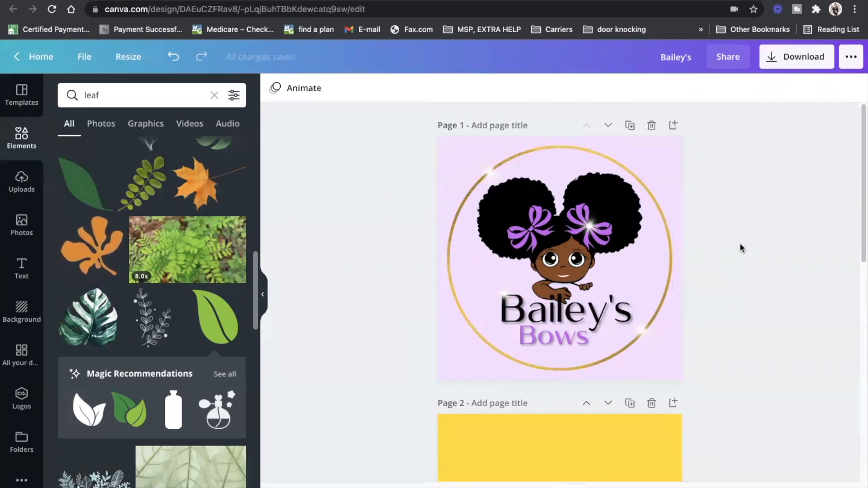
pyautogui.scroll(-1, 738, 246)
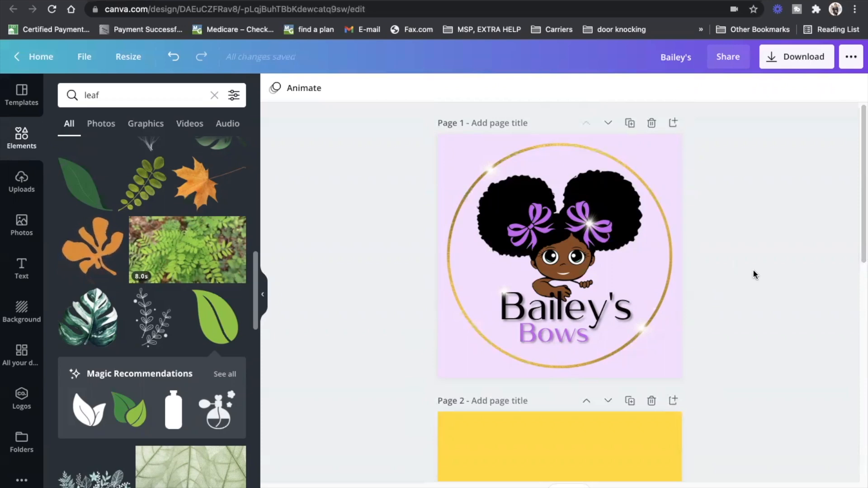
pyautogui.scroll(-2, 754, 278)
pyautogui.scroll(2, 754, 278)
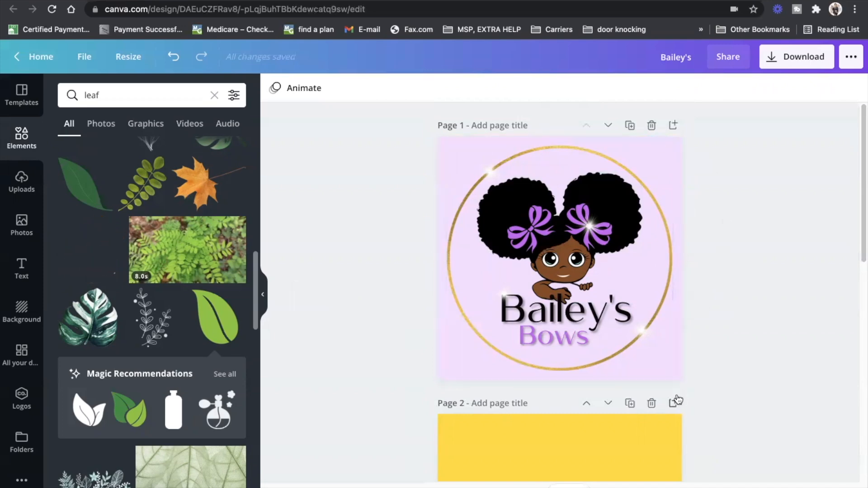
pyautogui.scroll(-10, 718, 380)
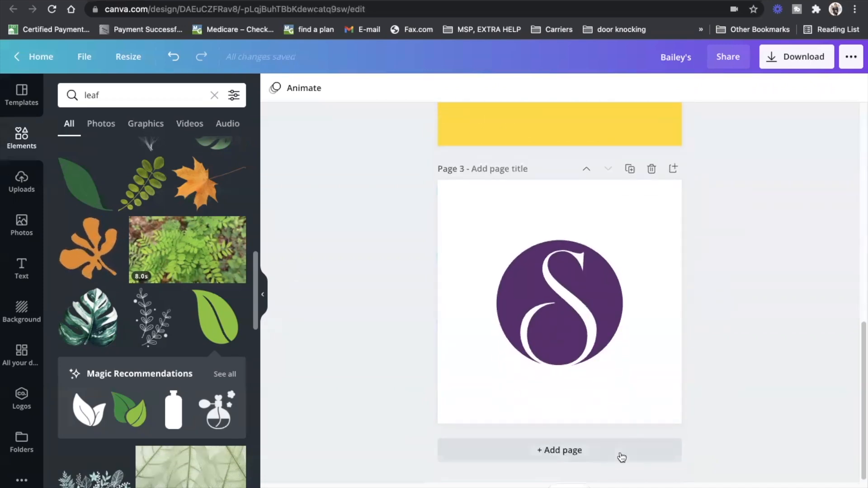
pyautogui.click(623, 448)
pyautogui.click(586, 196)
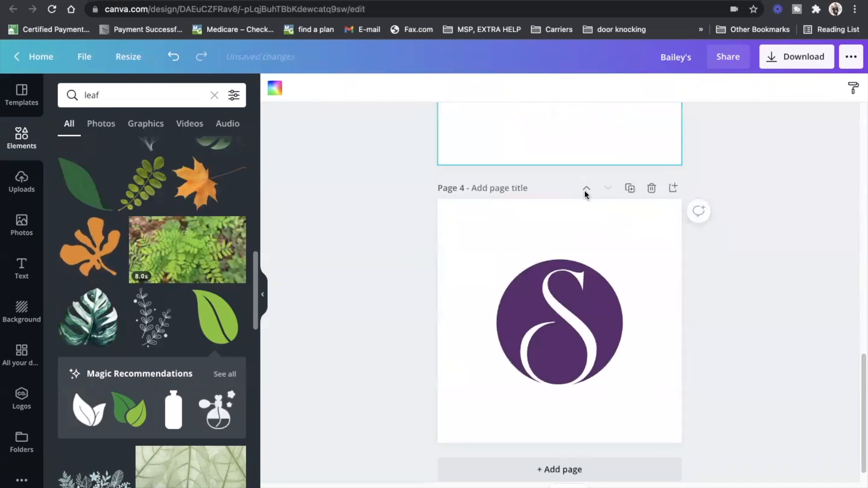
pyautogui.click(586, 188)
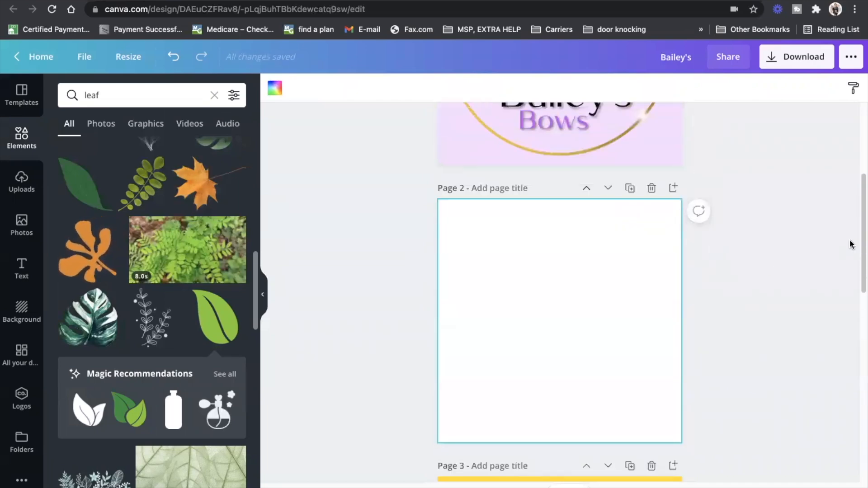
# - Set the blank page 2's background to the light lilac document color and return to the Bailey's Bows logo on page 1
pyautogui.moveTo(860, 232); pyautogui.dragTo(858, 252)
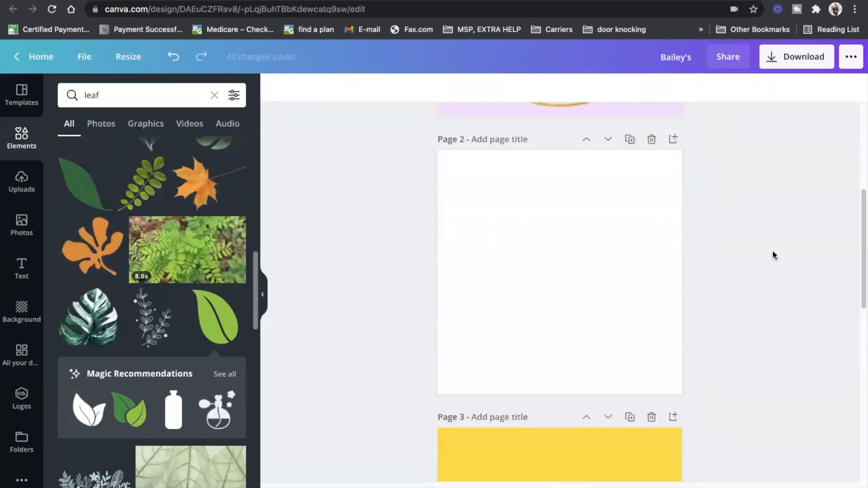
pyautogui.click(551, 220)
pyautogui.click(274, 88)
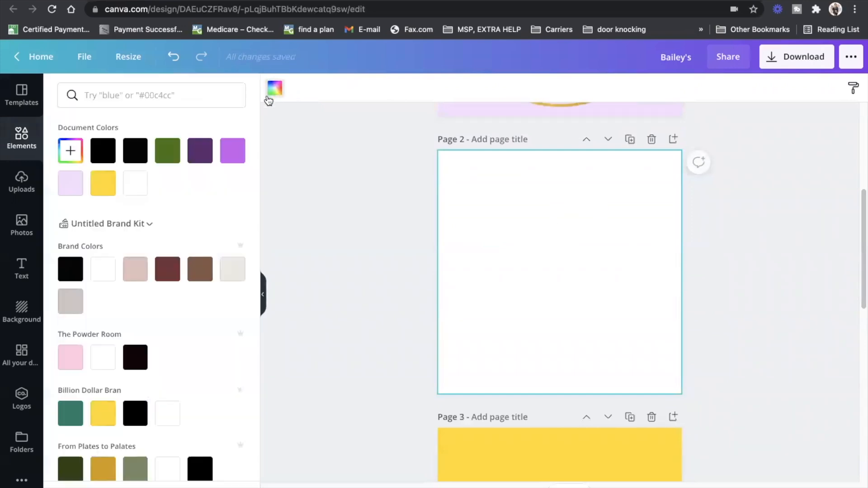
pyautogui.click(70, 183)
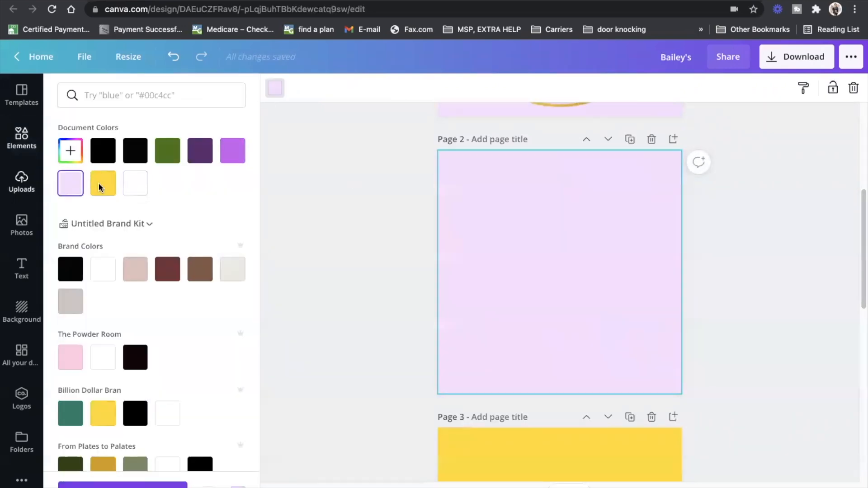
pyautogui.moveTo(860, 258); pyautogui.dragTo(860, 164)
pyautogui.click(748, 234)
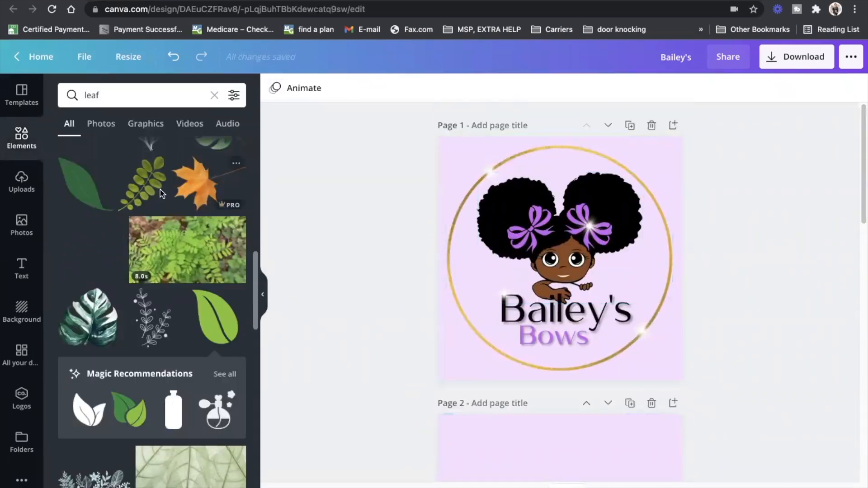
# - Insert the uploaded cartoon girl with two afro puffs and purple bows into the design
pyautogui.click(25, 190)
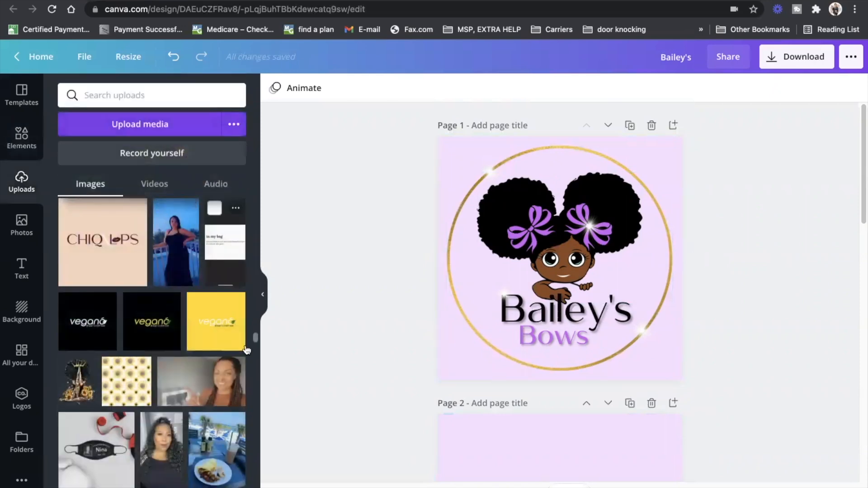
pyautogui.scroll(-15, 227, 255)
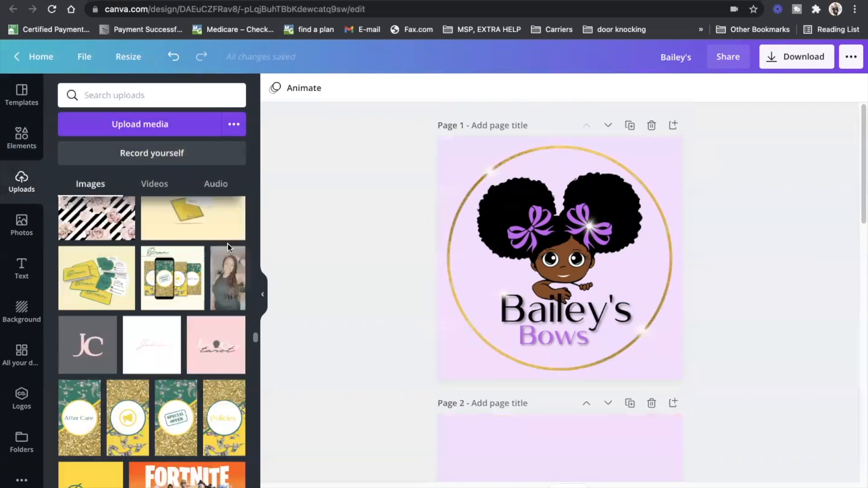
pyautogui.scroll(-15, 227, 254)
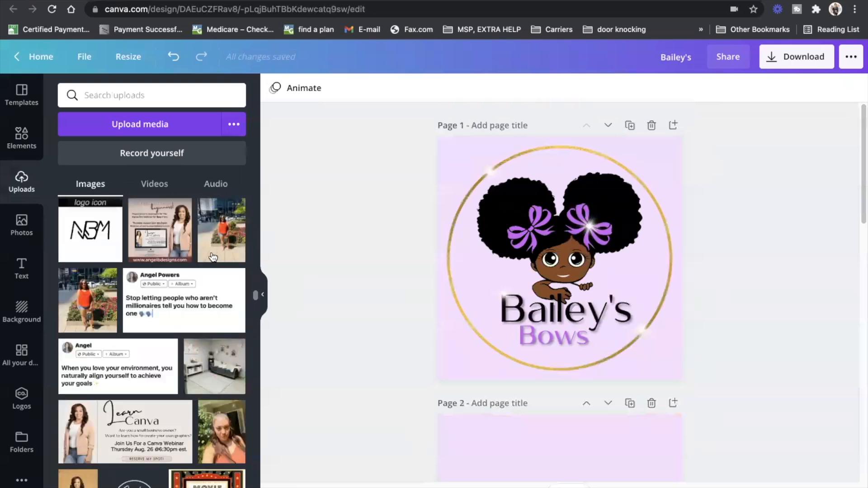
pyautogui.scroll(10, 207, 258)
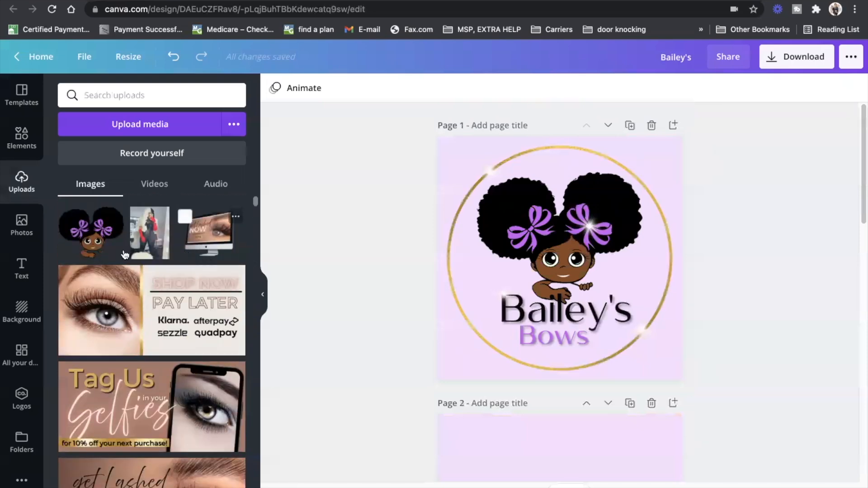
pyautogui.click(75, 240)
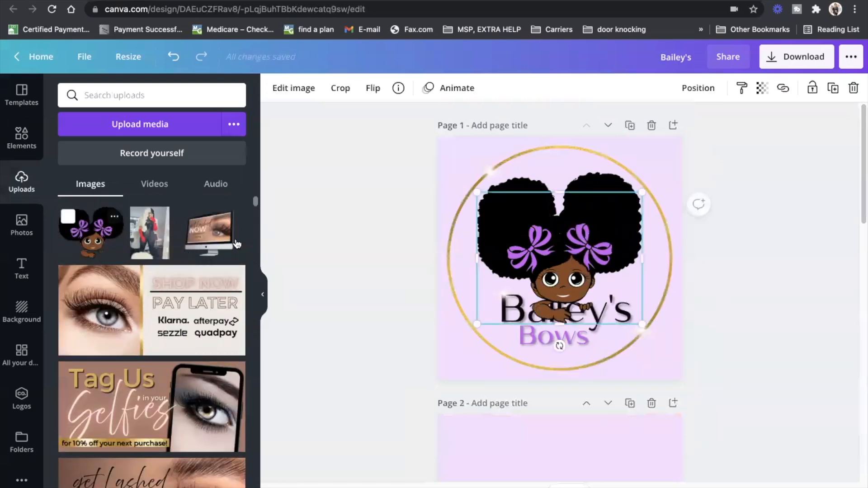
# - Move the newly inserted girl illustration from page 1 onto lilac page 2, placing it in the upper half
pyautogui.moveTo(555, 269); pyautogui.dragTo(542, 449)
pyautogui.moveTo(862, 221); pyautogui.dragTo(861, 303)
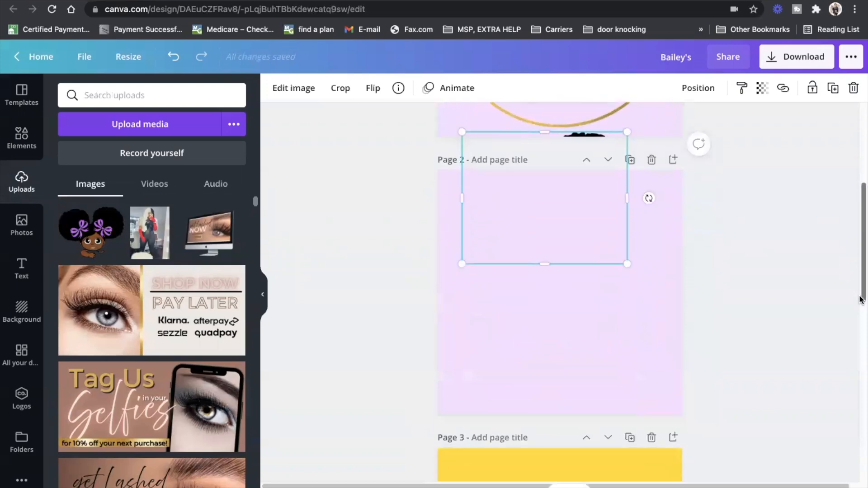
pyautogui.click(574, 214)
pyautogui.click(584, 135)
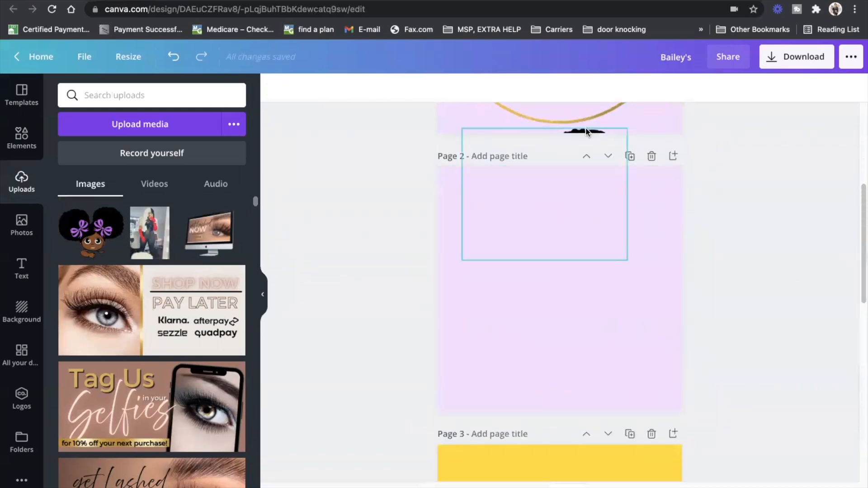
pyautogui.moveTo(569, 233); pyautogui.dragTo(572, 272)
pyautogui.click(780, 314)
pyautogui.click(748, 278)
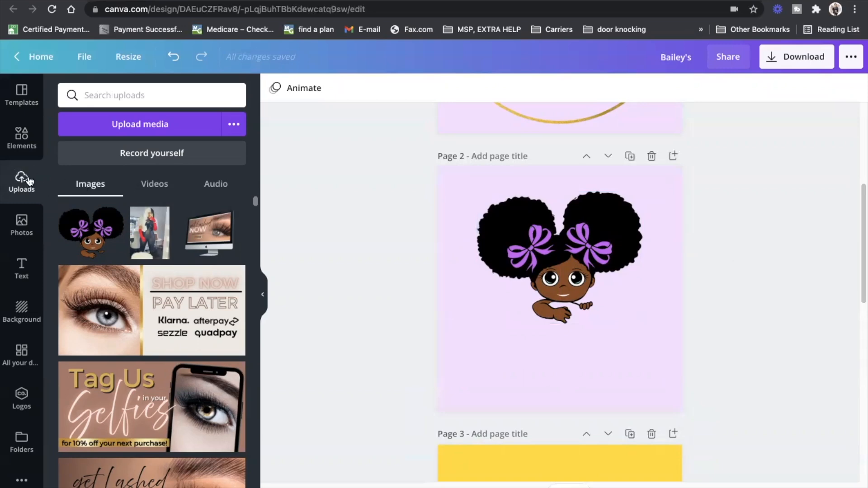
# - Search the elements for "gold circle" and add a plain single-line gold ring to page 2
pyautogui.click(27, 145)
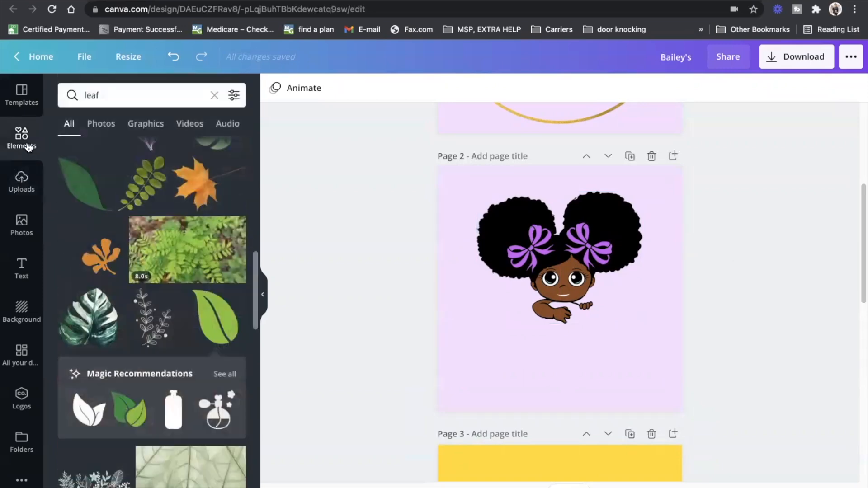
pyautogui.click(214, 95)
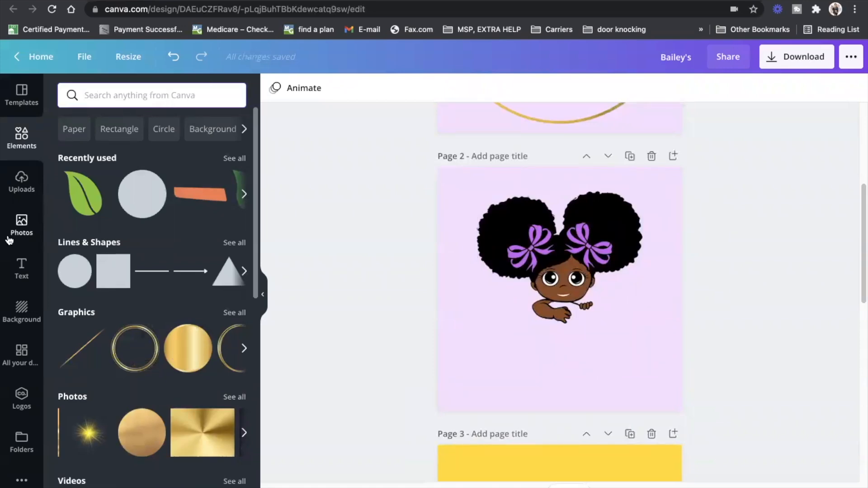
pyautogui.write('gold i')
pyautogui.press('BackSpace')
pyautogui.write('circle')
pyautogui.press('Return')
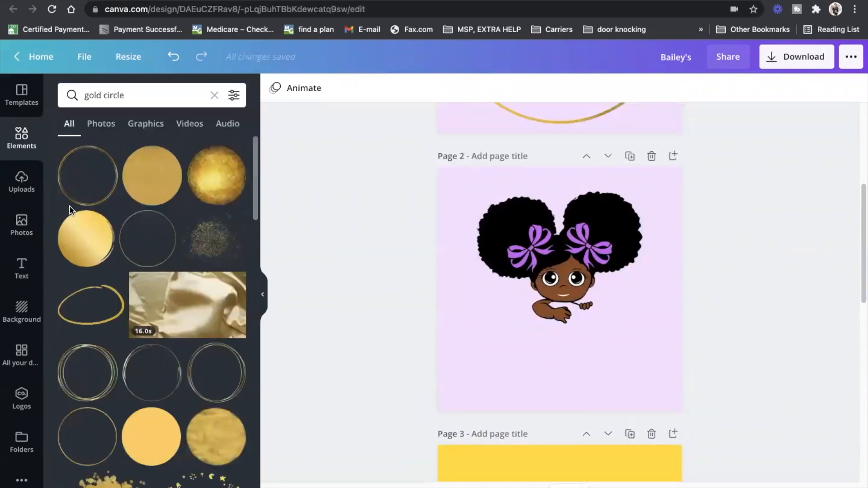
pyautogui.click(86, 435)
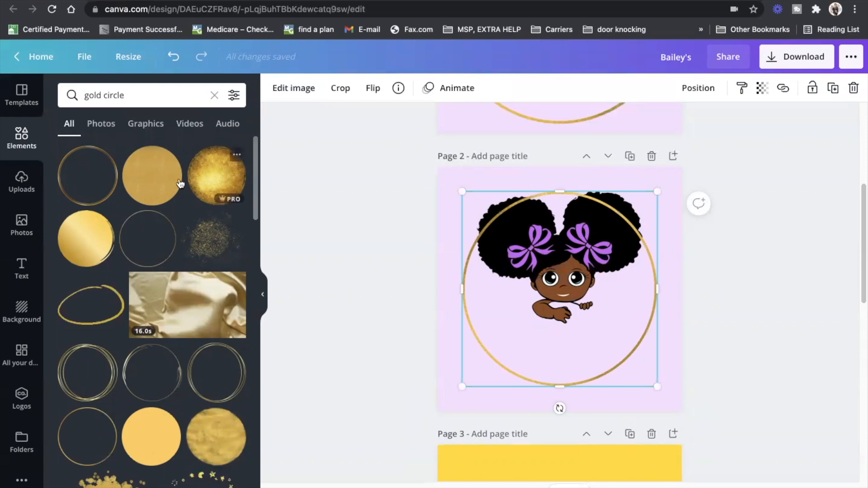
pyautogui.click(132, 239)
pyautogui.moveTo(543, 292); pyautogui.dragTo(503, 313)
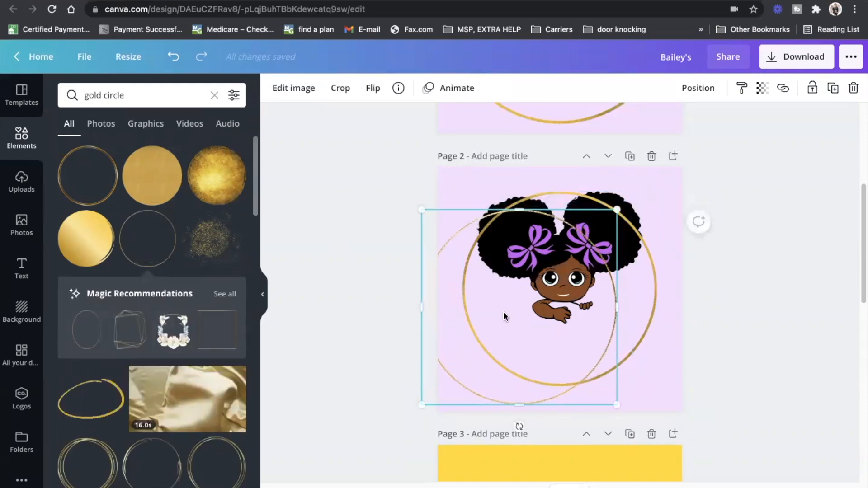
pyautogui.press('Delete')
# - Enlarge the gold ring until it nearly fills page 2 and center it on the page
pyautogui.moveTo(623, 319); pyautogui.dragTo(601, 302)
pyautogui.moveTo(644, 371); pyautogui.dragTo(667, 396)
pyautogui.scroll(-3, 769, 308)
pyautogui.scroll(8, 784, 295)
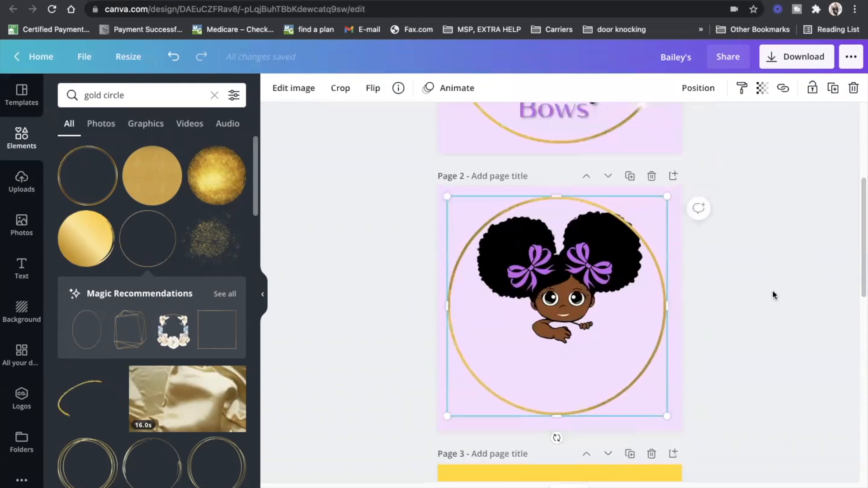
pyautogui.scroll(-5, 769, 291)
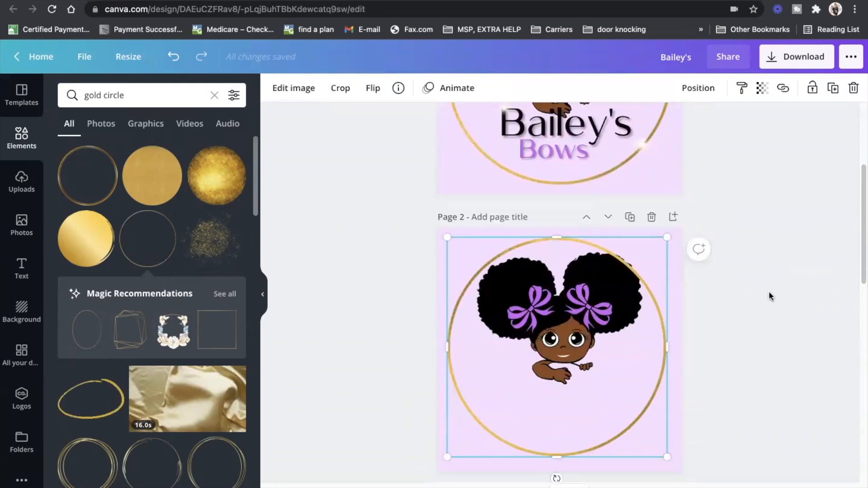
pyautogui.click(797, 351)
pyautogui.moveTo(603, 303)
pyautogui.mouseDown()
pyautogui.moveTo(599, 312)
pyautogui.moveTo(606, 309)
pyautogui.mouseUp()
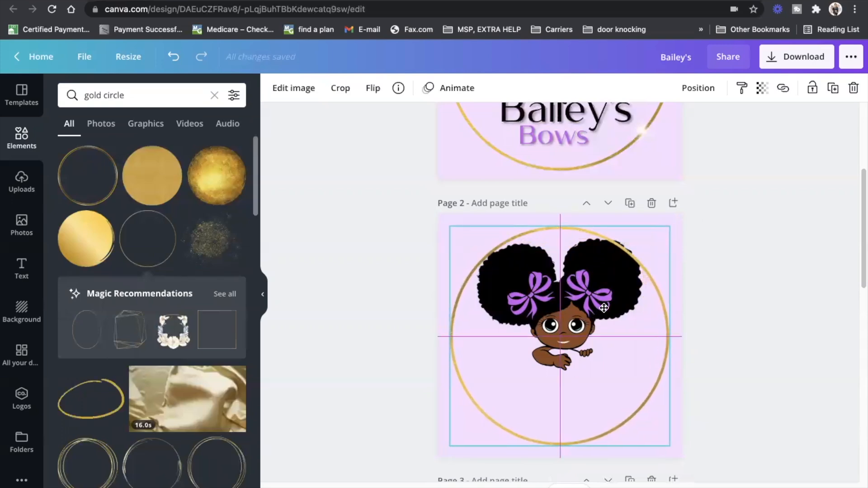
pyautogui.click(634, 369)
# - Send the gold ring behind the girl illustration and move the girl down inside the ring
pyautogui.click(590, 322)
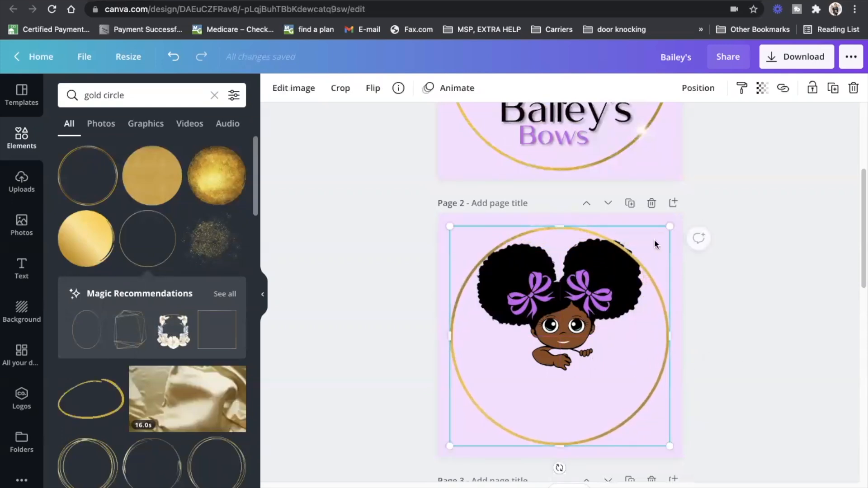
pyautogui.click(702, 88)
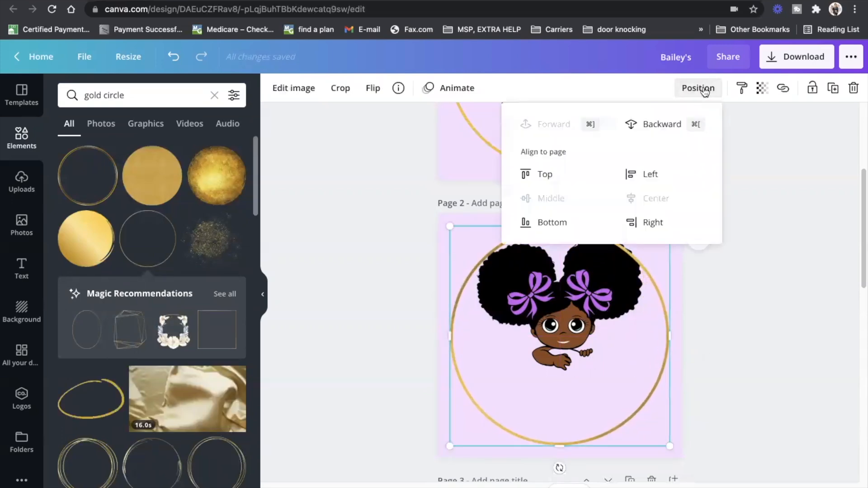
pyautogui.click(652, 130)
pyautogui.click(738, 296)
pyautogui.moveTo(594, 292); pyautogui.dragTo(587, 324)
# - Enlarge the gold ring slightly more and recenter it on page 2
pyautogui.click(662, 270)
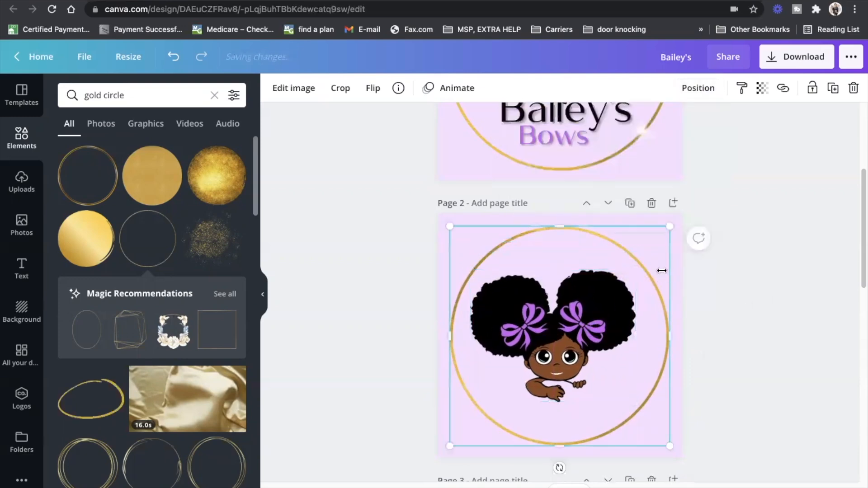
pyautogui.moveTo(669, 226); pyautogui.dragTo(671, 220)
pyautogui.scroll(-1, 715, 391)
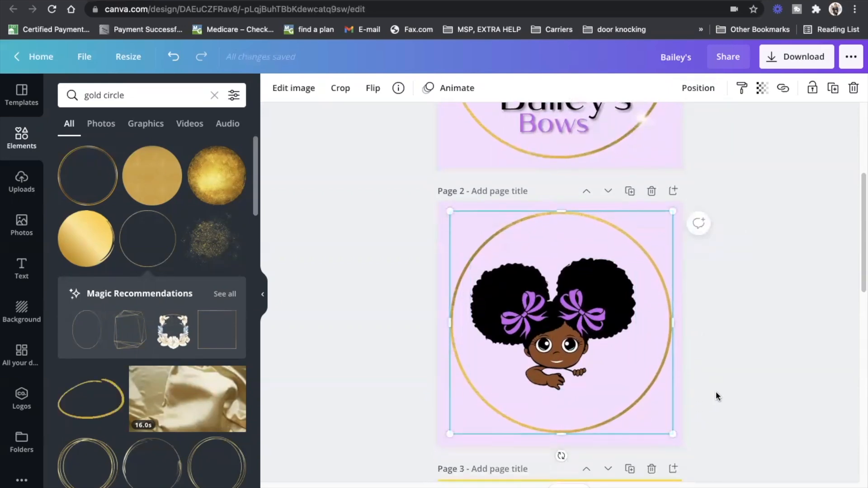
pyautogui.scroll(-2, 716, 396)
pyautogui.click(262, 295)
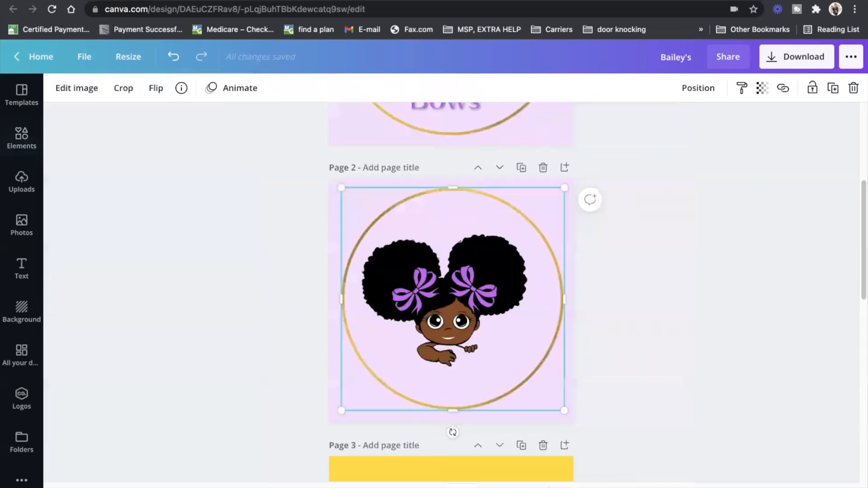
pyautogui.scroll(4, 451, 292)
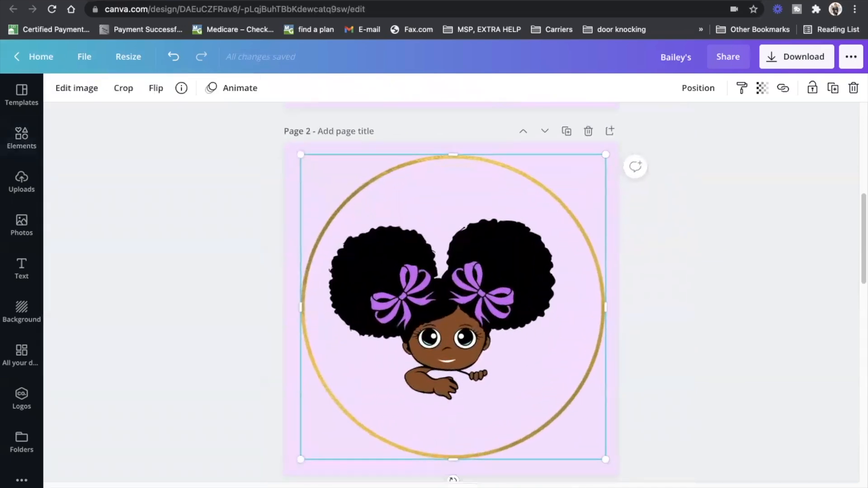
pyautogui.click(695, 406)
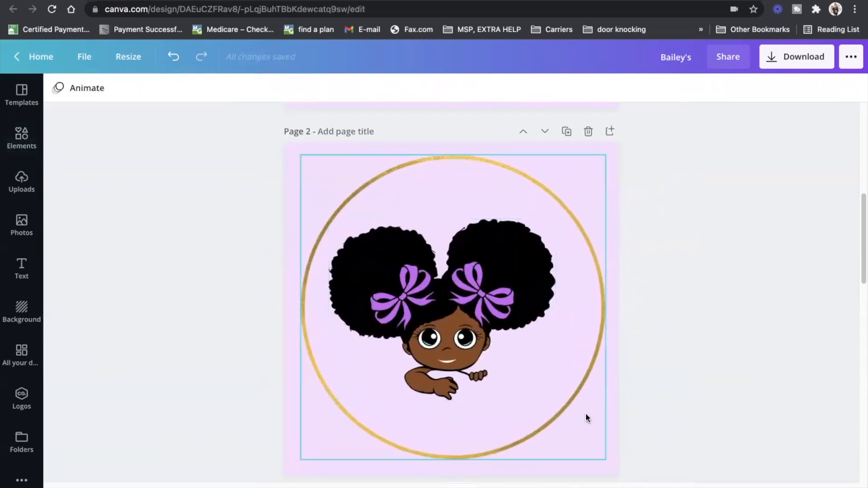
pyautogui.click(575, 424)
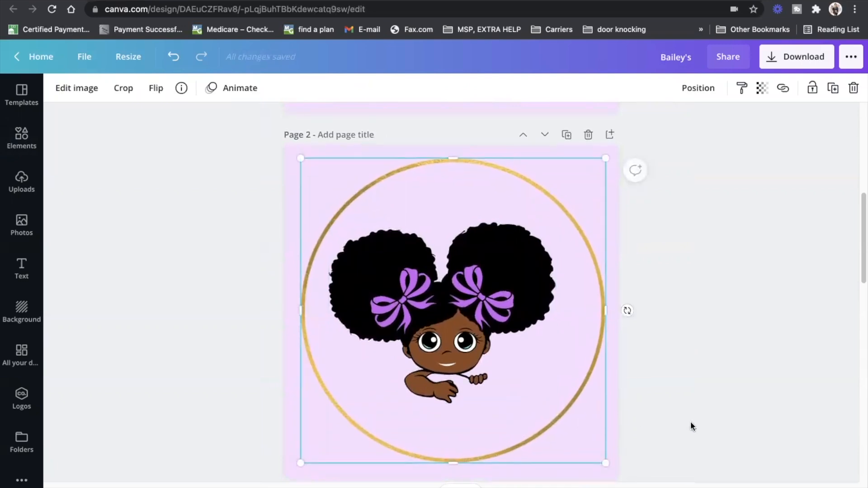
pyautogui.scroll(-1, 690, 425)
pyautogui.moveTo(533, 404)
pyautogui.mouseDown()
pyautogui.moveTo(537, 413)
pyautogui.moveTo(533, 405)
pyautogui.mouseUp()
pyautogui.click(650, 384)
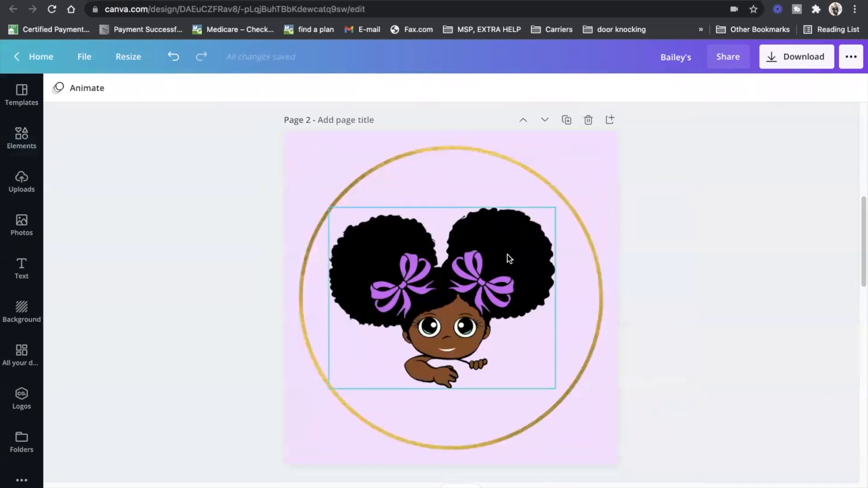
# - Move the girl illustration up inside the ring and center it horizontally on page 2
pyautogui.moveTo(507, 255); pyautogui.dragTo(518, 230)
pyautogui.moveTo(518, 230); pyautogui.dragTo(516, 220)
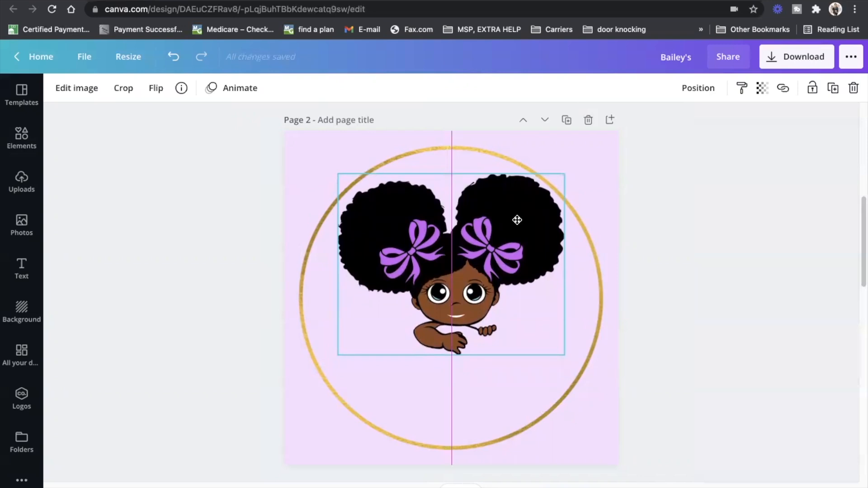
pyautogui.moveTo(517, 221); pyautogui.dragTo(516, 221)
pyautogui.click(729, 310)
# - Compare page 2 with the finished logo on page 1 and check the font and size of its "Bailey's" text
pyautogui.scroll(-5, 734, 317)
pyautogui.scroll(5, 734, 317)
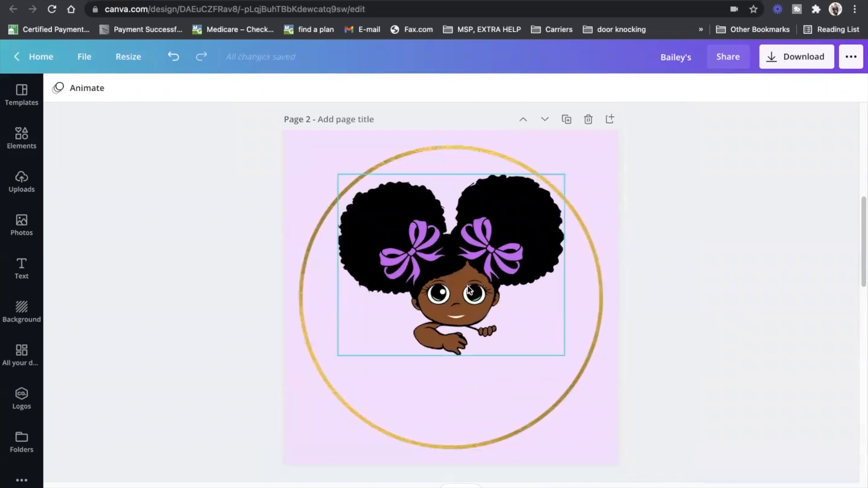
pyautogui.scroll(-3, 652, 286)
pyautogui.scroll(6, 659, 284)
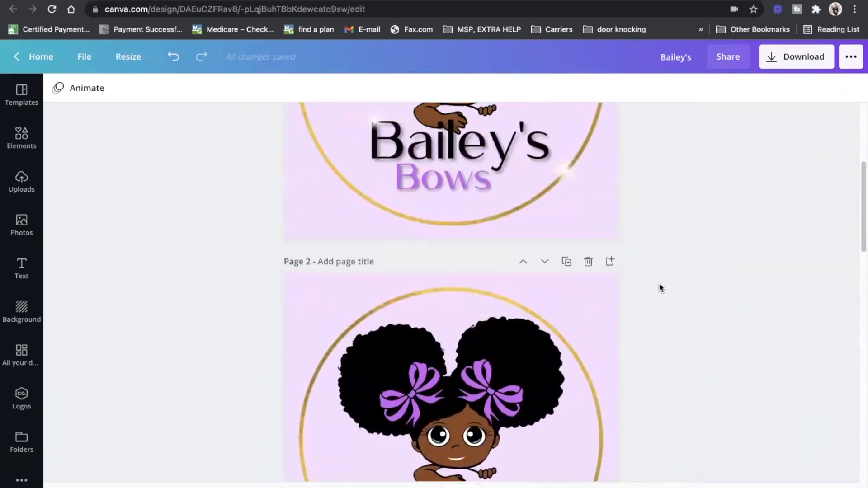
pyautogui.scroll(-5, 645, 286)
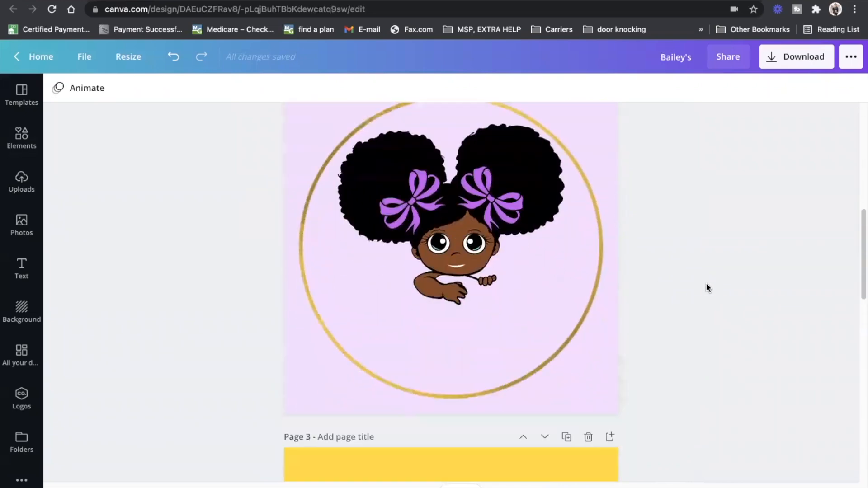
pyautogui.scroll(6, 706, 287)
pyautogui.click(456, 188)
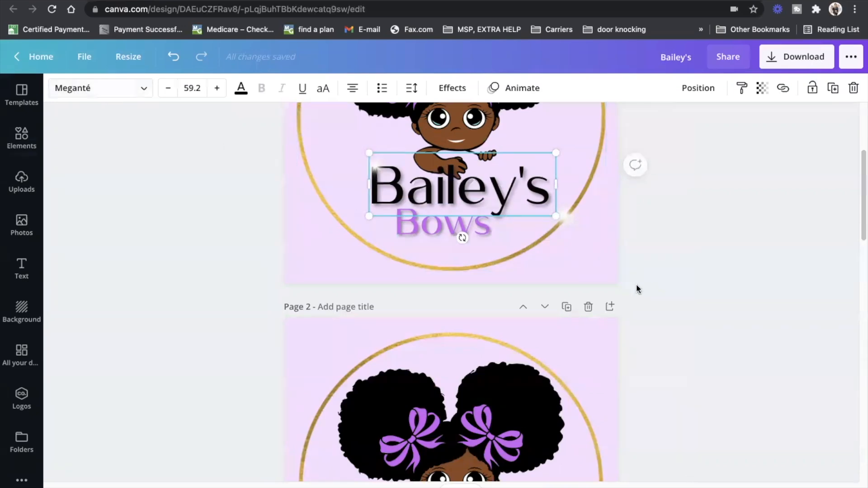
pyautogui.scroll(3, 637, 284)
pyautogui.scroll(-9, 645, 285)
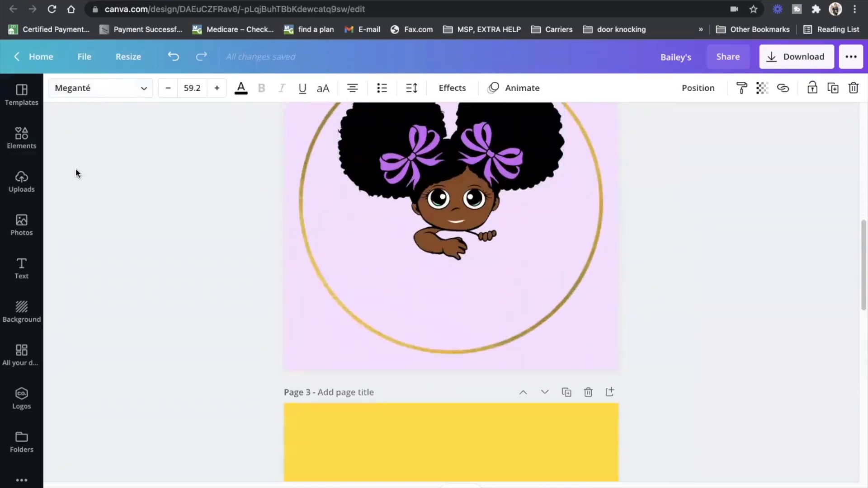
# - Add a body text box in the Meganté font on page 2 reading "Bailey's"
pyautogui.click(26, 275)
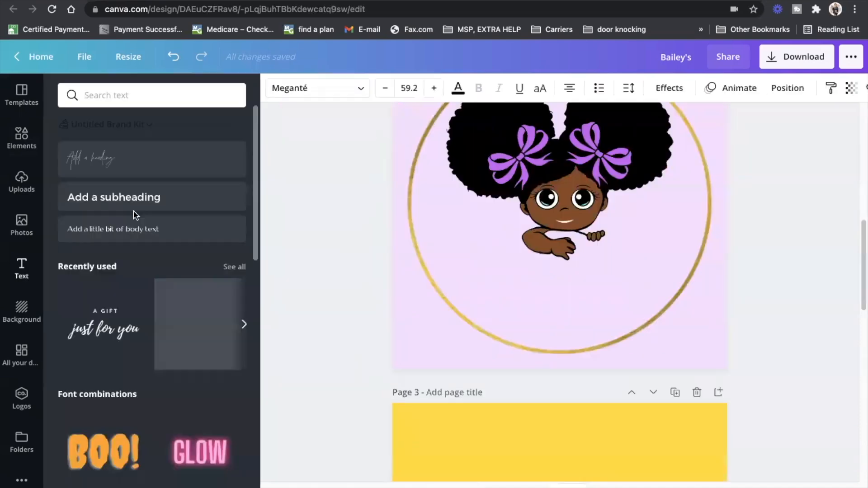
pyautogui.click(156, 199)
pyautogui.press('BackSpace')
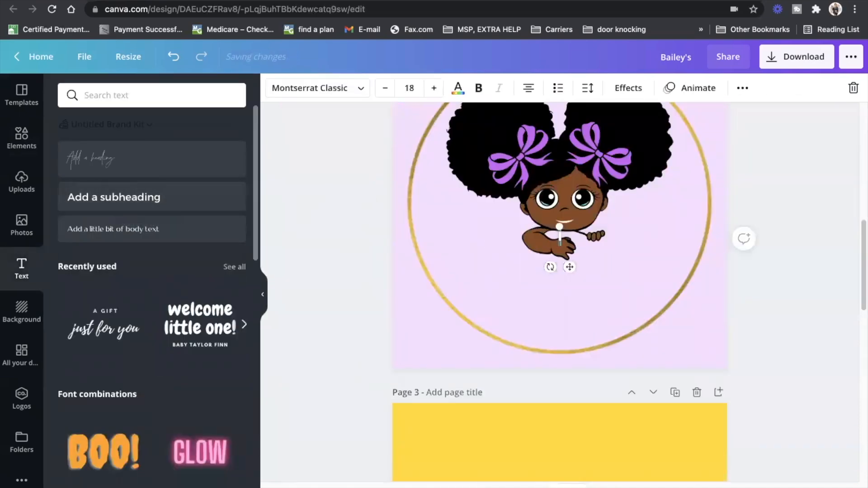
pyautogui.click(178, 230)
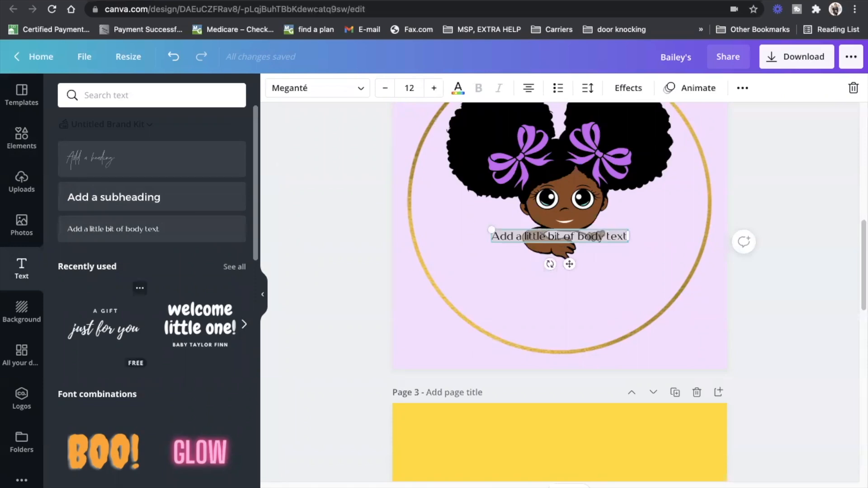
pyautogui.press('BackSpace')
pyautogui.write('Baily')
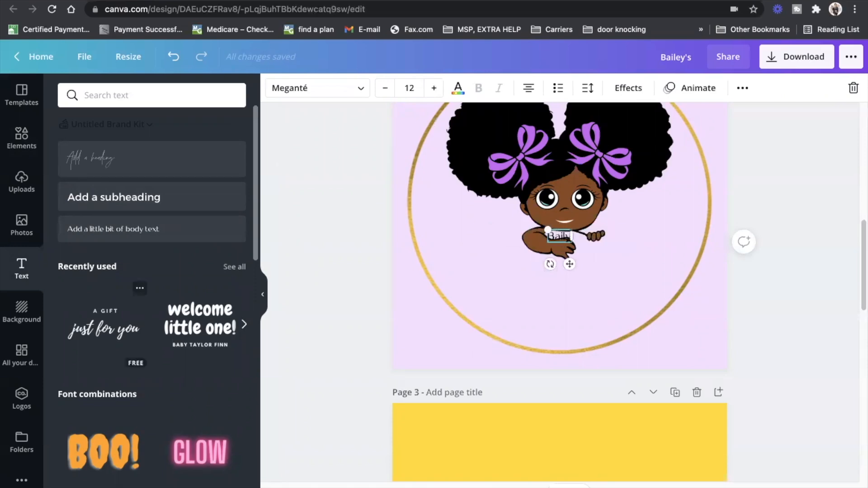
pyautogui.press('BackSpace')
pyautogui.write("ey's")
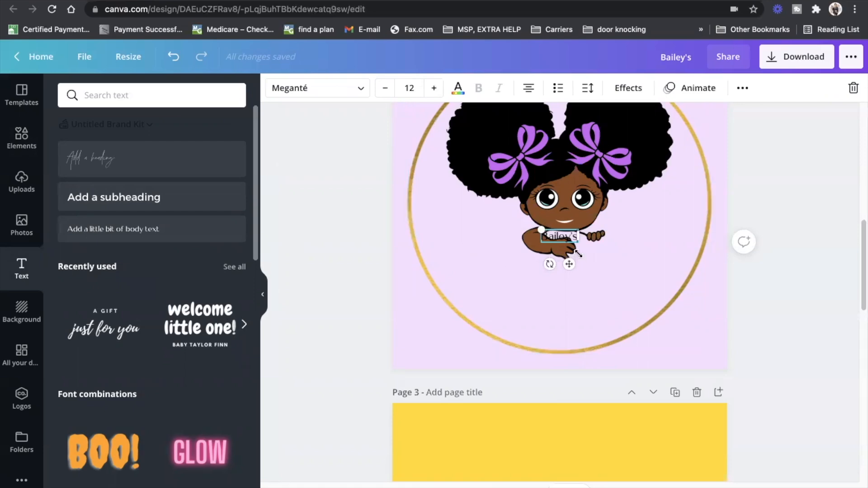
# - Enlarge the "Bailey's" text to size 48.6 and place it just below the girl's face inside the ring
pyautogui.moveTo(581, 245); pyautogui.dragTo(651, 301)
pyautogui.moveTo(594, 277); pyautogui.dragTo(576, 273)
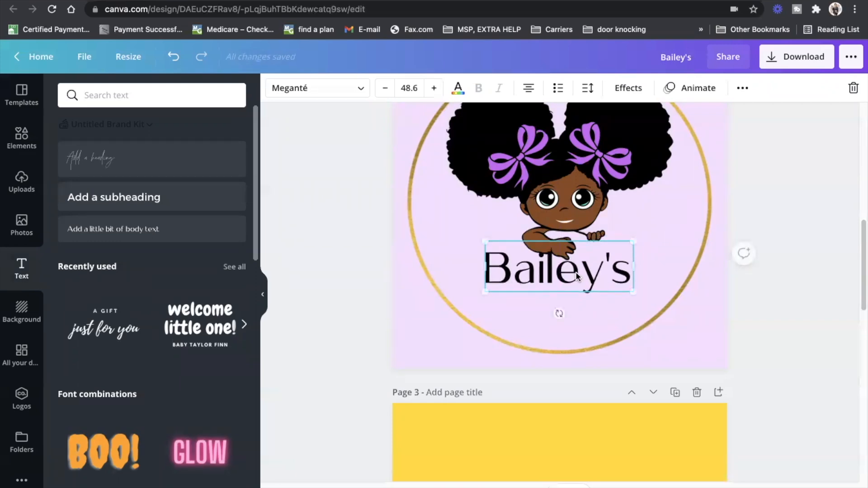
pyautogui.click(840, 284)
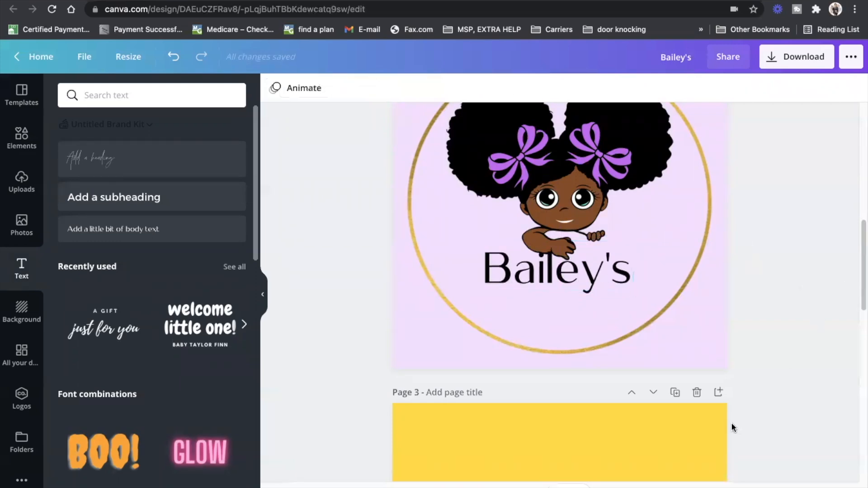
# - Compare with the finished logo on page 1 and enlarge page 2's "Bailey's" text to size 58.4, keeping it under the girl
pyautogui.scroll(-5, 731, 422)
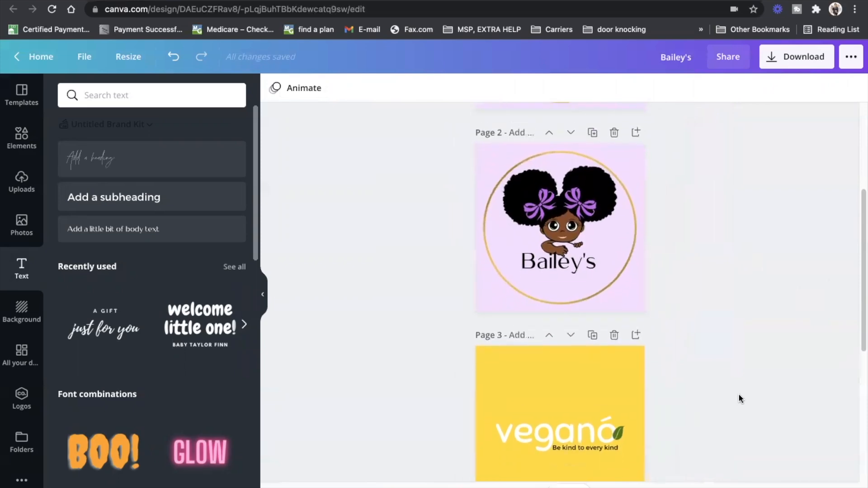
pyautogui.scroll(5, 738, 395)
pyautogui.scroll(-3, 732, 400)
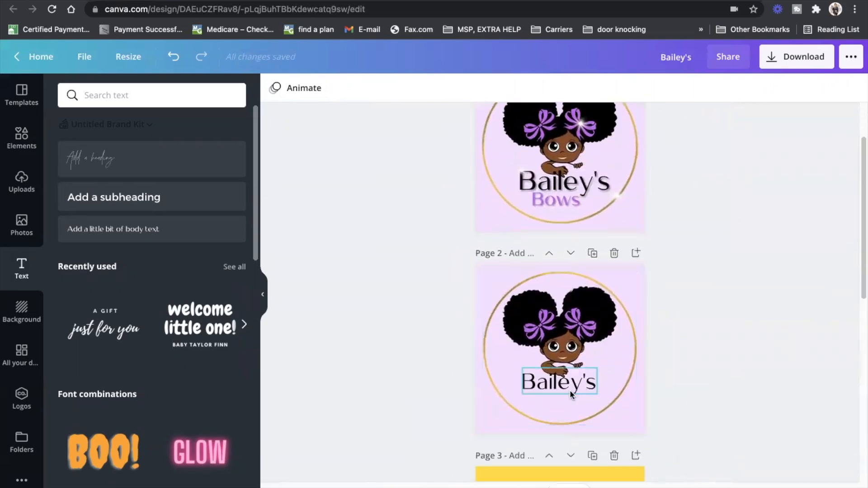
pyautogui.click(569, 386)
pyautogui.moveTo(596, 394); pyautogui.dragTo(565, 383)
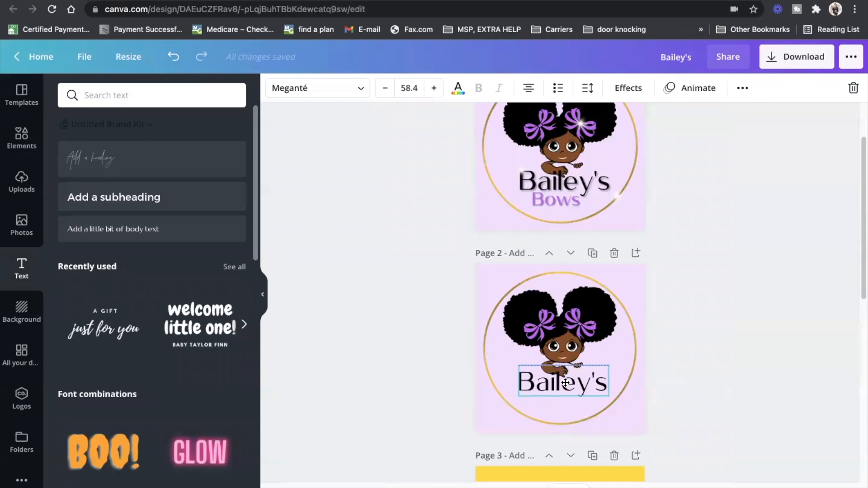
pyautogui.moveTo(565, 383); pyautogui.dragTo(565, 383)
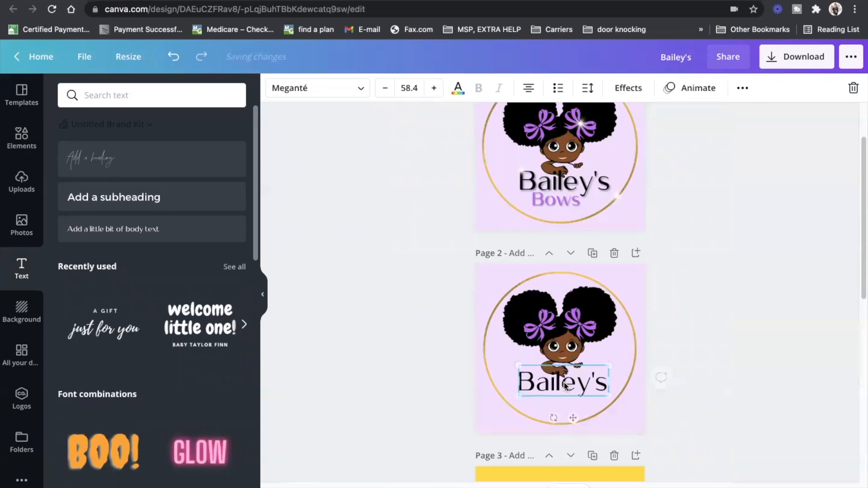
pyautogui.click(744, 409)
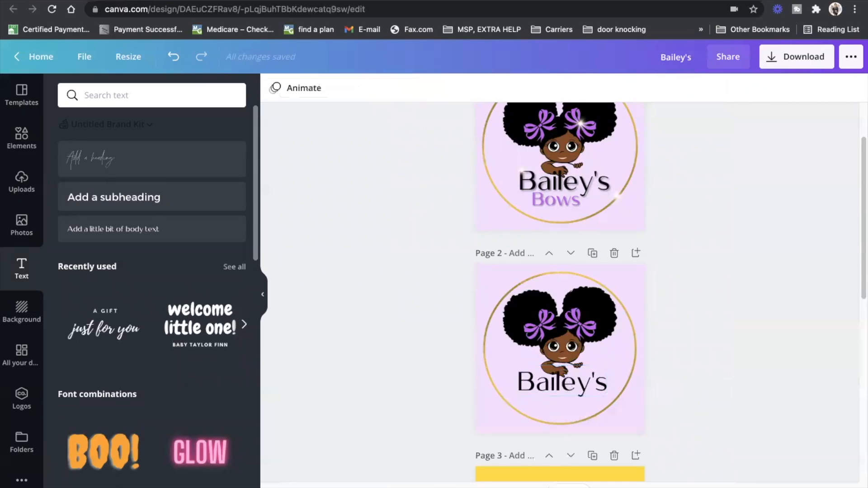
# - Apply a Shadow effect to the "Bailey's" text on page 2 with blur 41 and transparency 47
pyautogui.scroll(5, 744, 408)
pyautogui.scroll(-3, 750, 408)
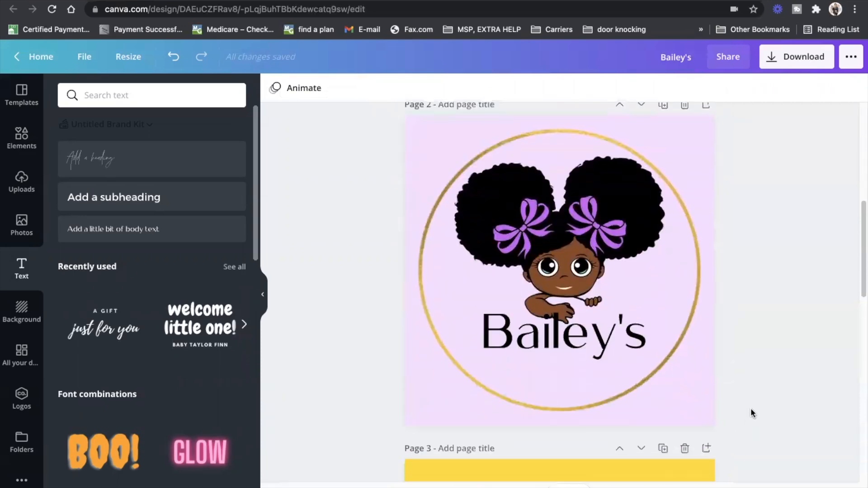
pyautogui.click(590, 340)
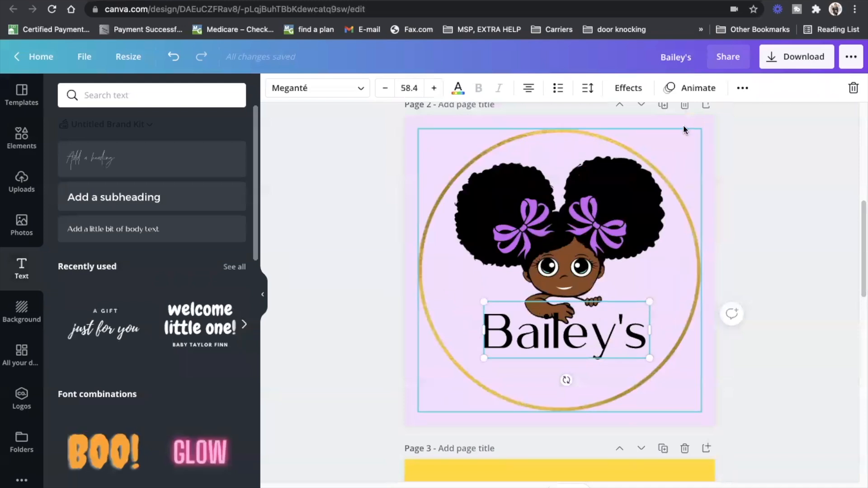
pyautogui.click(635, 89)
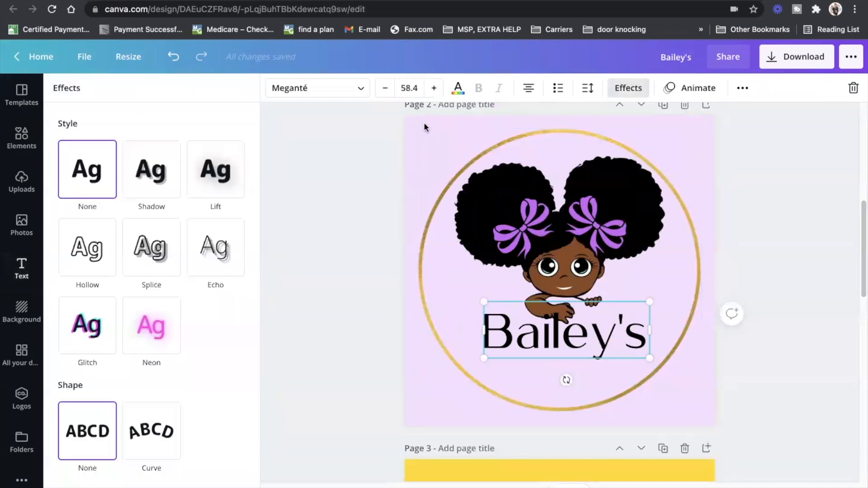
pyautogui.click(154, 182)
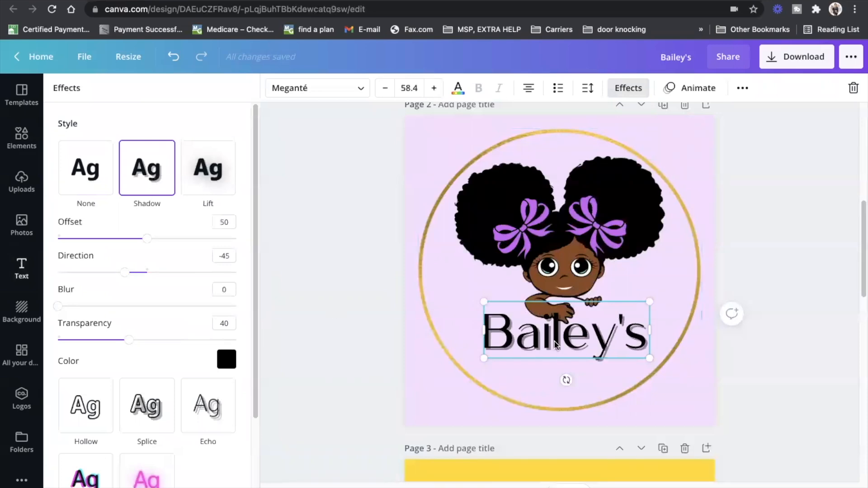
pyautogui.scroll(1, 546, 348)
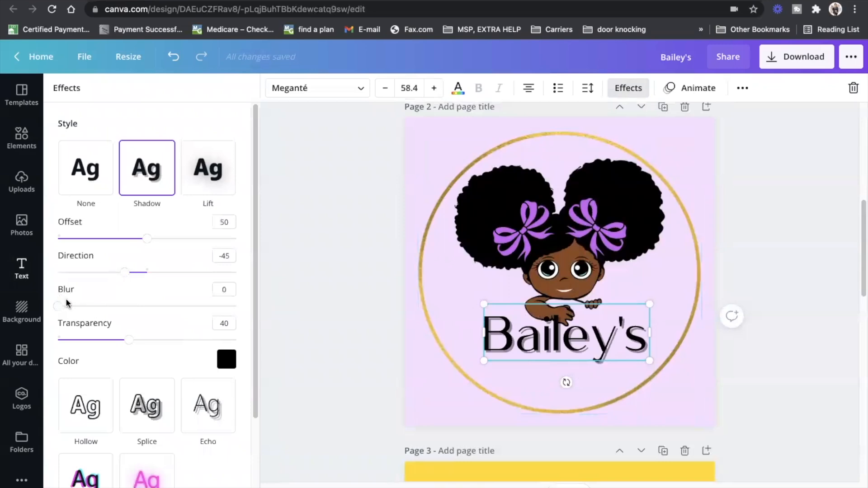
pyautogui.moveTo(60, 310); pyautogui.dragTo(141, 346)
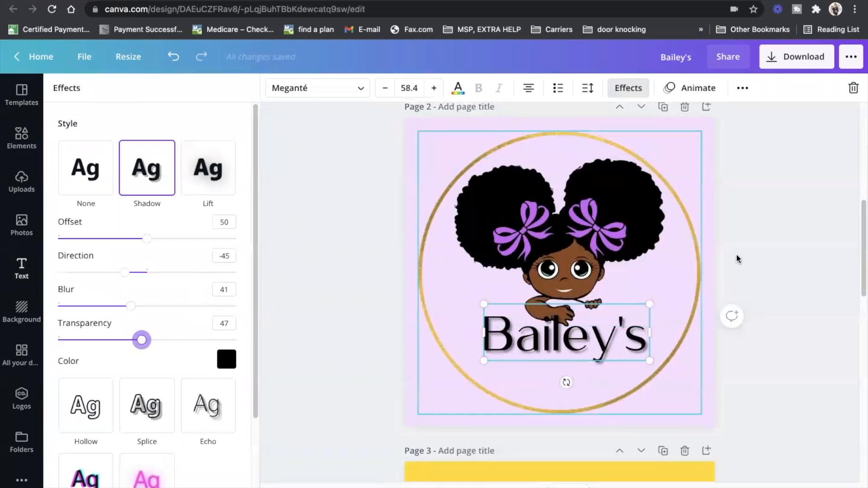
pyautogui.click(784, 243)
pyautogui.click(782, 241)
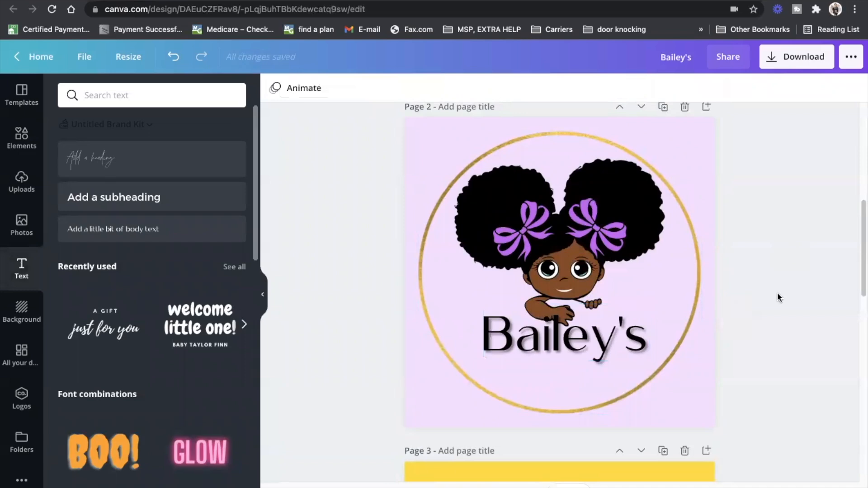
# - Duplicate the "Bailey's" text on page 2 and change the copy's wording to "Bows"
pyautogui.click(634, 350)
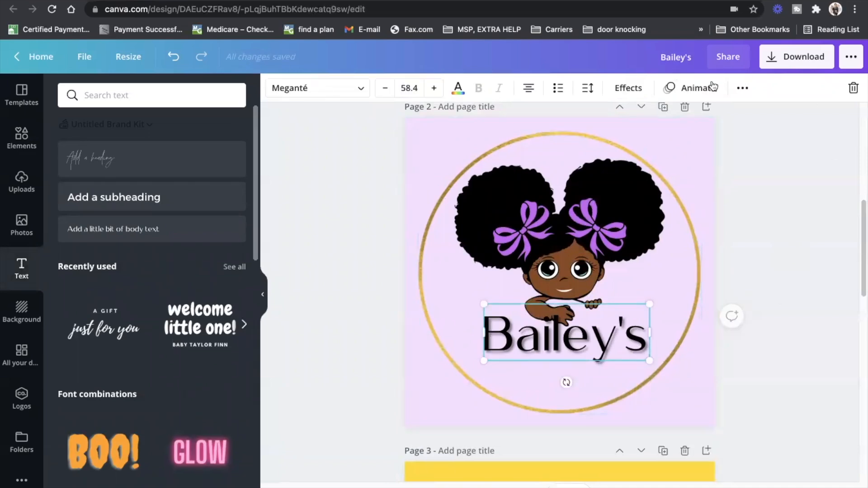
pyautogui.click(742, 88)
pyautogui.click(738, 117)
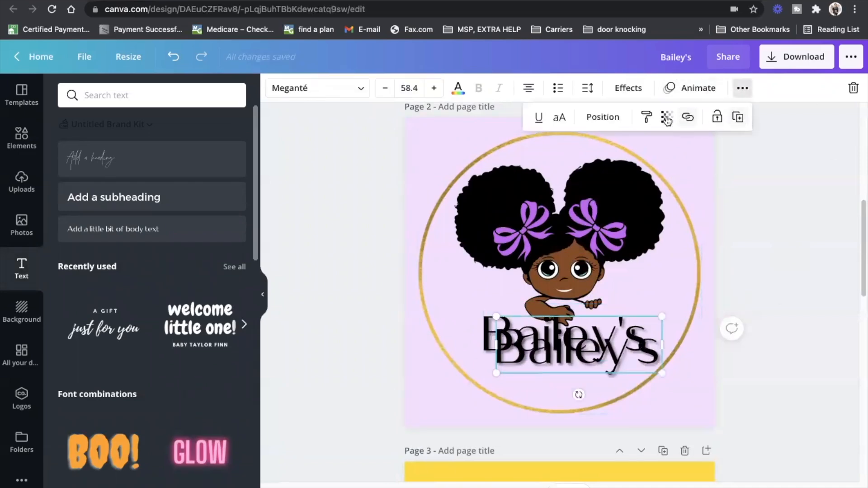
pyautogui.click(595, 352)
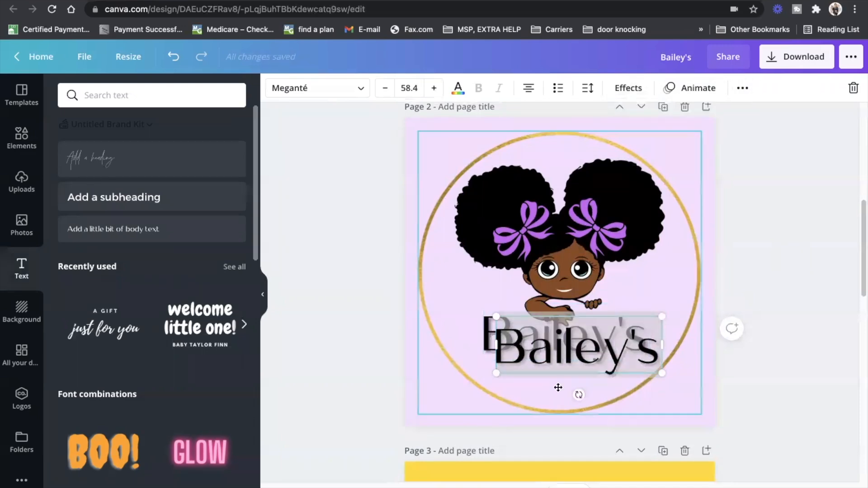
pyautogui.write('Bows')
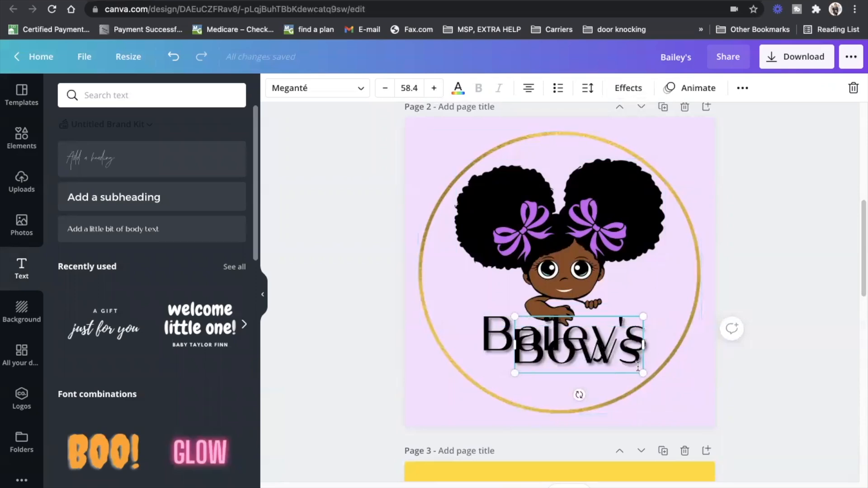
# - Reduce the "Bows" text to size 40.5 and position it directly beneath "Bailey's"
pyautogui.moveTo(642, 373); pyautogui.dragTo(581, 370)
pyautogui.click(748, 328)
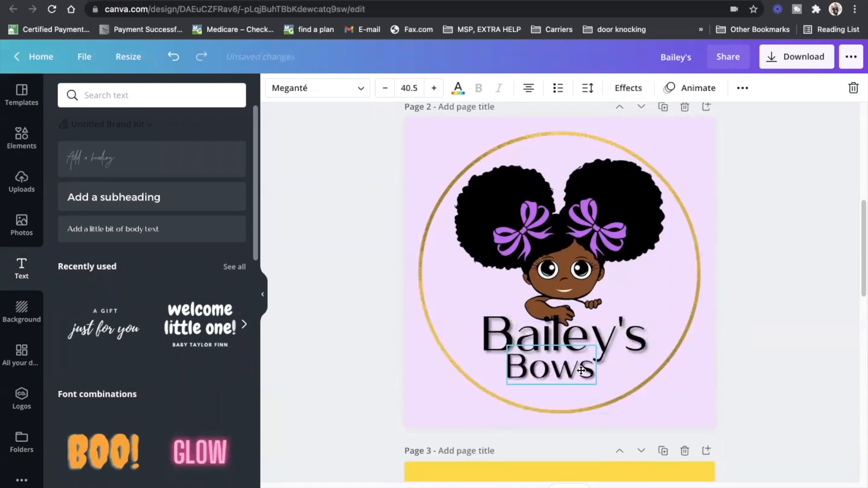
pyautogui.click(792, 322)
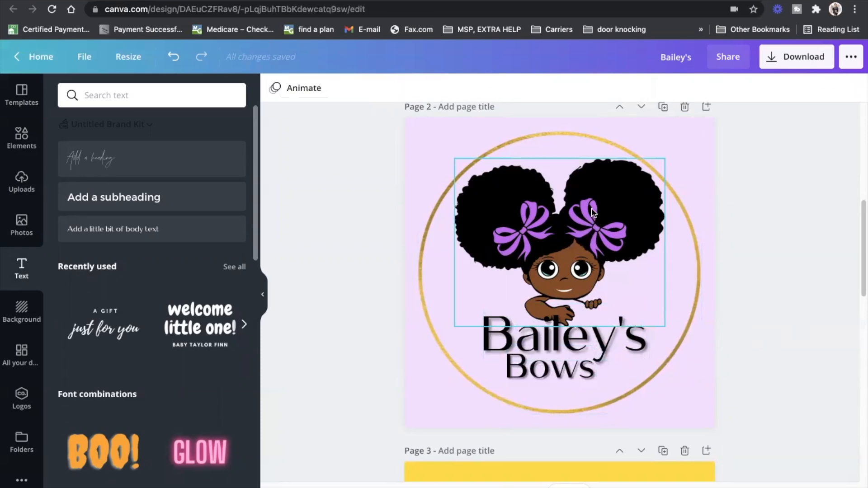
# - Recolor the "Bows" text with the light purple photo color taken from the girl illustration
pyautogui.click(579, 378)
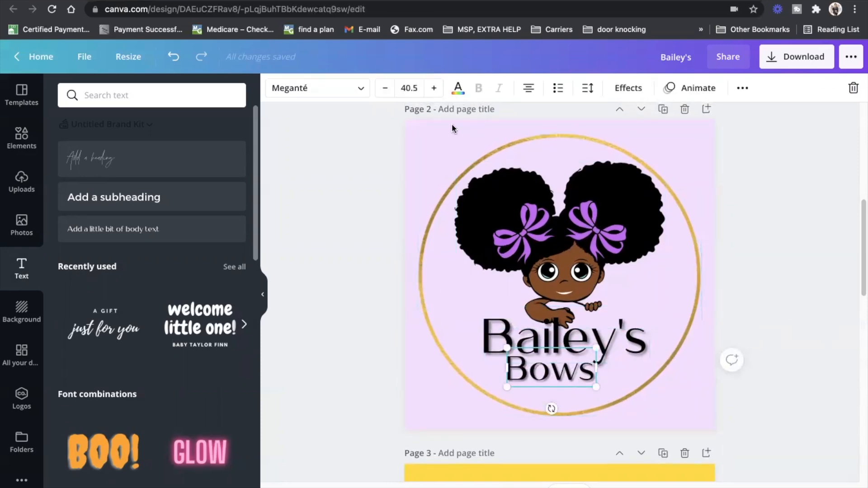
pyautogui.click(458, 88)
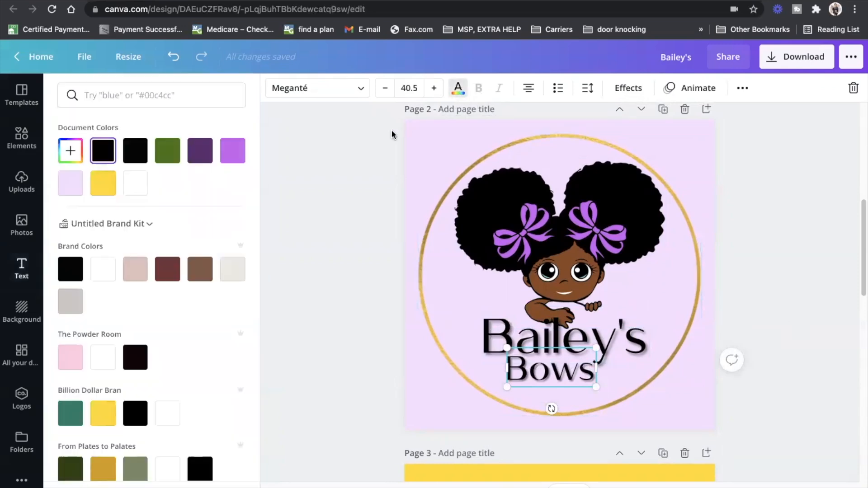
pyautogui.scroll(-6, 207, 243)
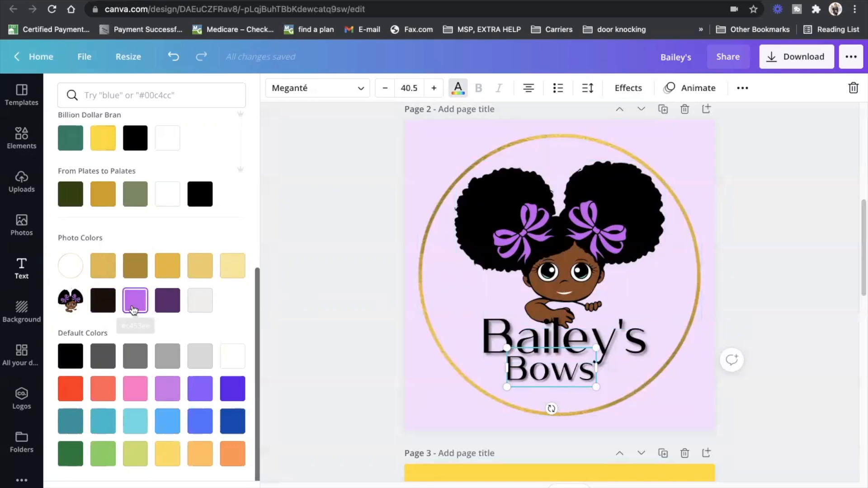
pyautogui.click(133, 309)
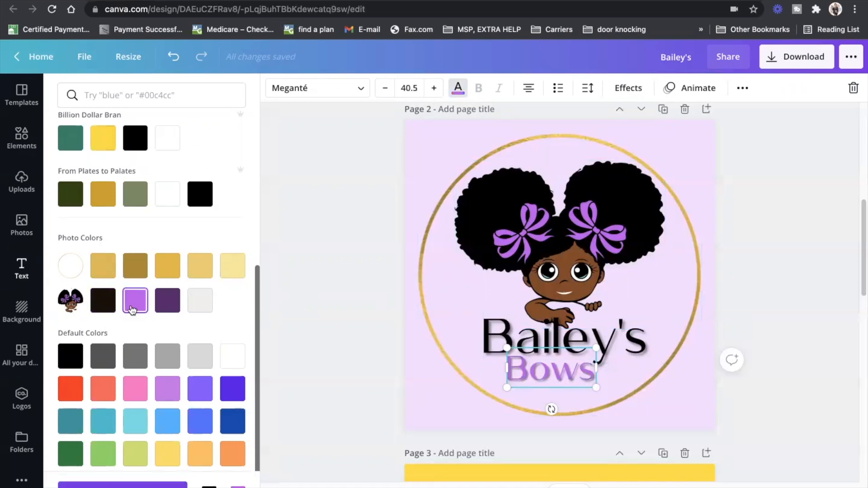
pyautogui.click(734, 273)
pyautogui.click(765, 262)
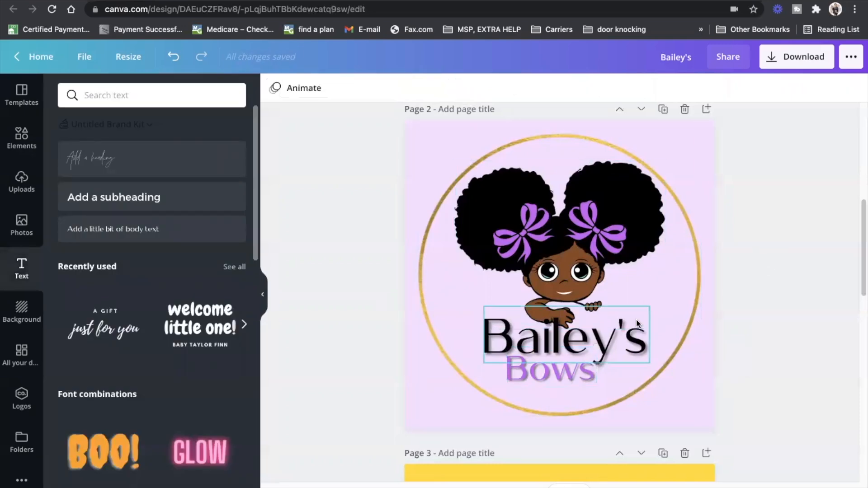
# - Slightly lower the shadow transparency of the "Bows" text and compare page 2 with the finished logo on page 1
pyautogui.click(593, 379)
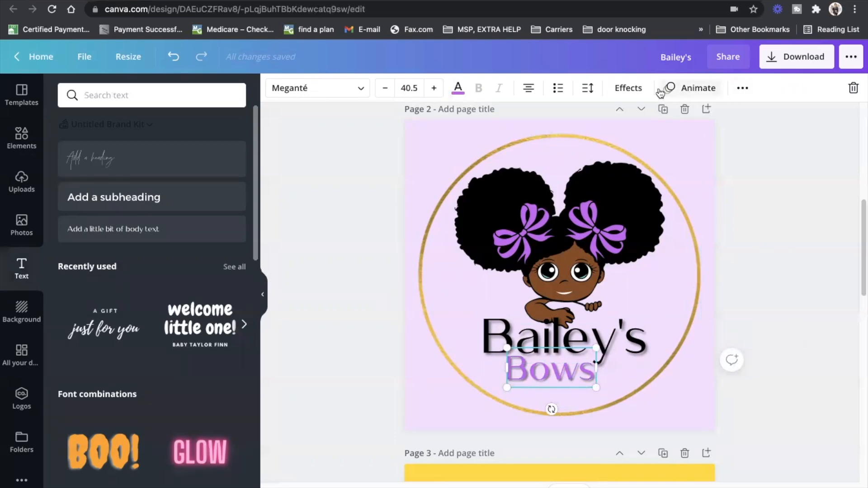
pyautogui.click(630, 90)
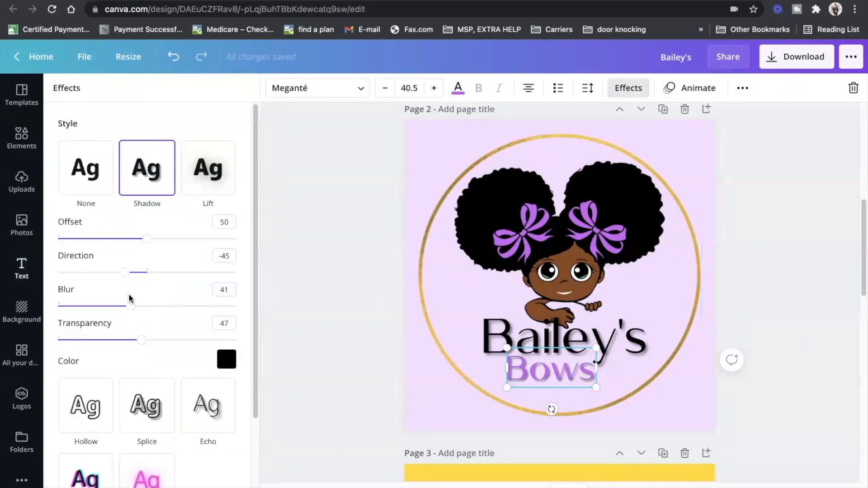
pyautogui.moveTo(141, 340); pyautogui.dragTo(131, 342)
pyautogui.click(772, 312)
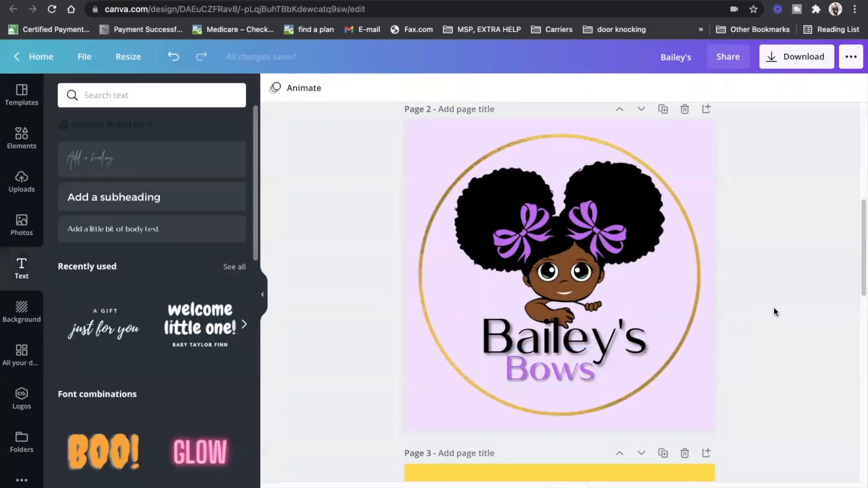
pyautogui.moveTo(709, 487); pyautogui.dragTo(688, 487)
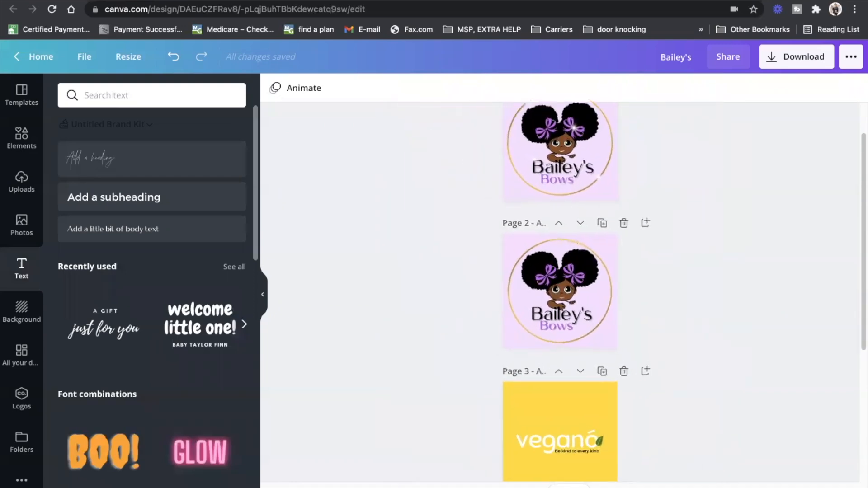
pyautogui.scroll(2, 744, 416)
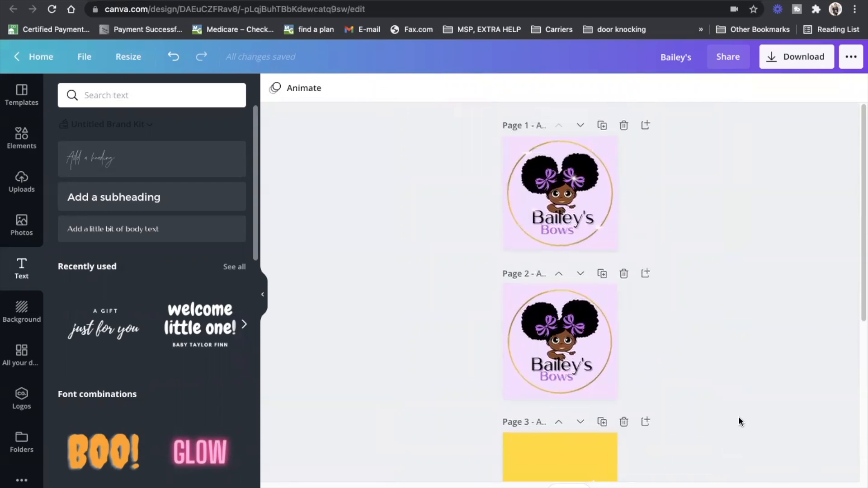
# - Examine the white light sparkles on the finished page 1 logo and compare them with the page 2 recreation
pyautogui.moveTo(656, 487); pyautogui.dragTo(681, 485)
pyautogui.scroll(-2, 782, 408)
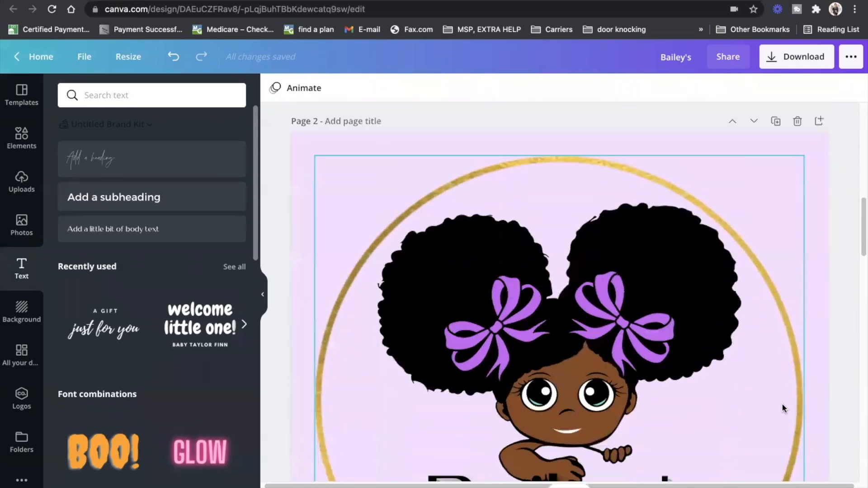
pyautogui.scroll(10, 779, 408)
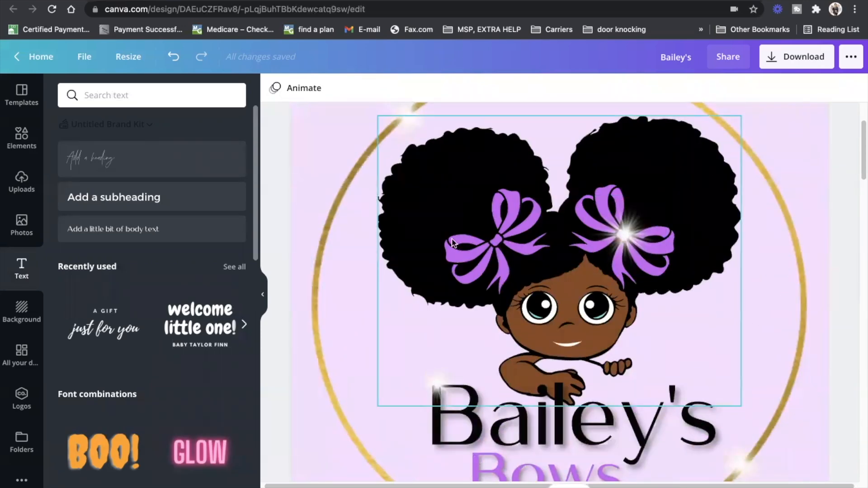
pyautogui.moveTo(681, 487); pyautogui.dragTo(657, 487)
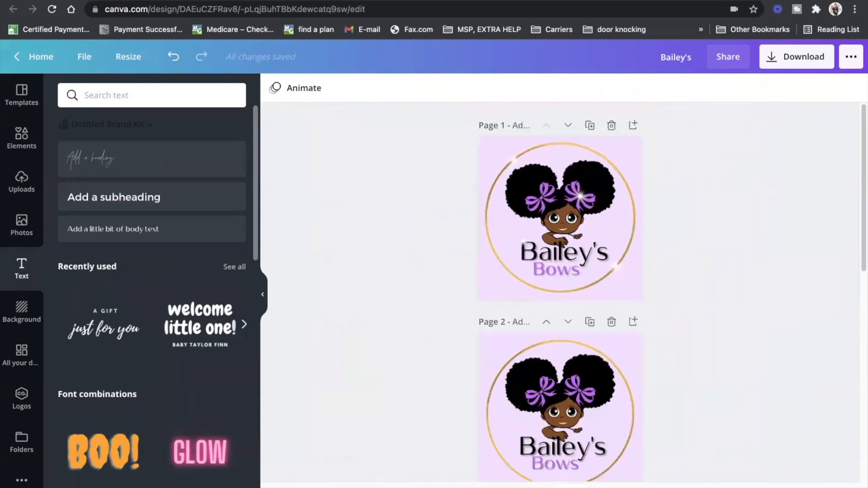
pyautogui.moveTo(861, 227); pyautogui.dragTo(860, 277)
pyautogui.moveTo(656, 487); pyautogui.dragTo(666, 487)
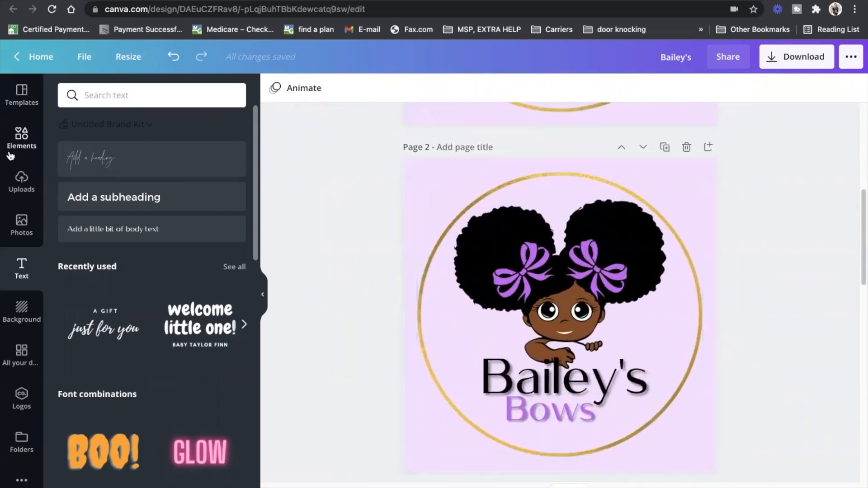
# - Search the elements library for "light beam" and browse the results for a white sparkle graphic
pyautogui.click(30, 144)
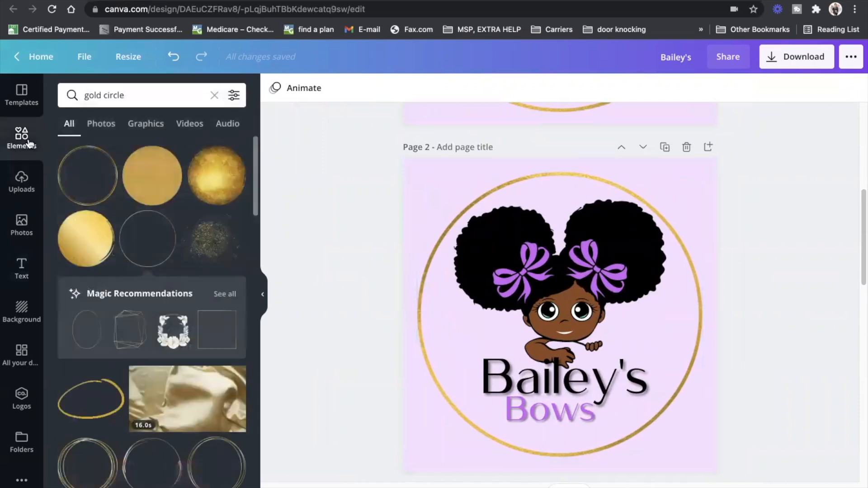
pyautogui.click(217, 95)
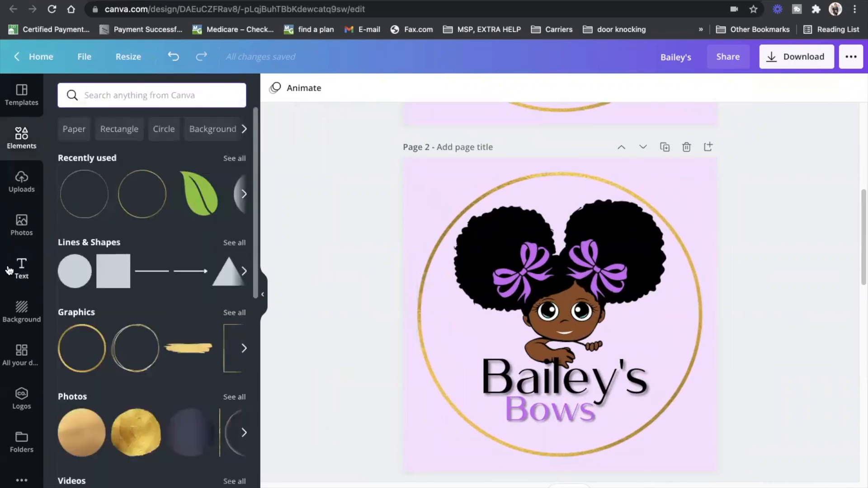
pyautogui.write('t beam')
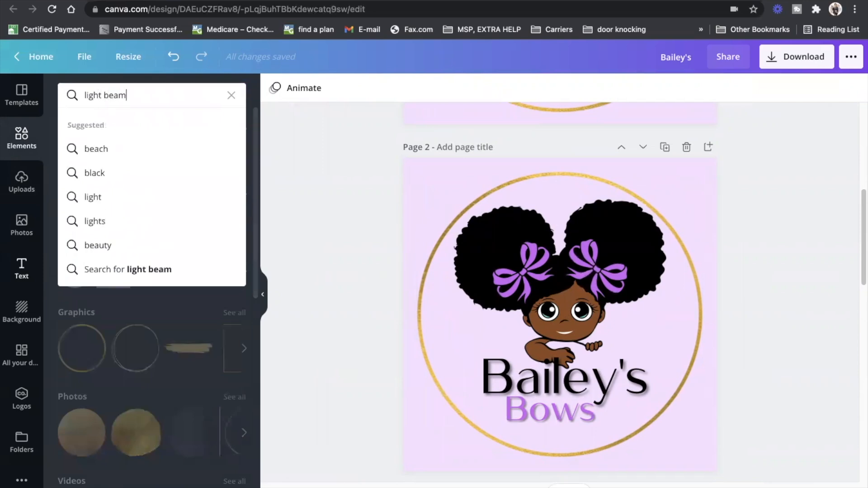
pyautogui.press('Return')
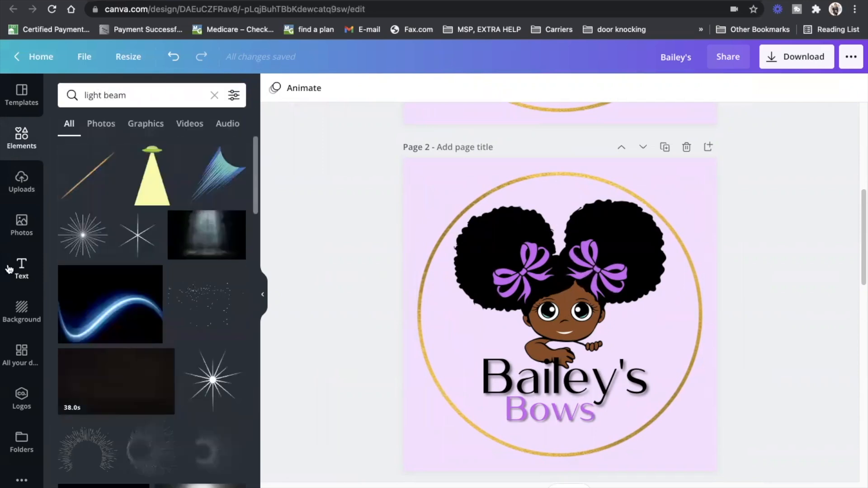
pyautogui.moveTo(99, 352)
pyautogui.scroll(-10, 209, 386)
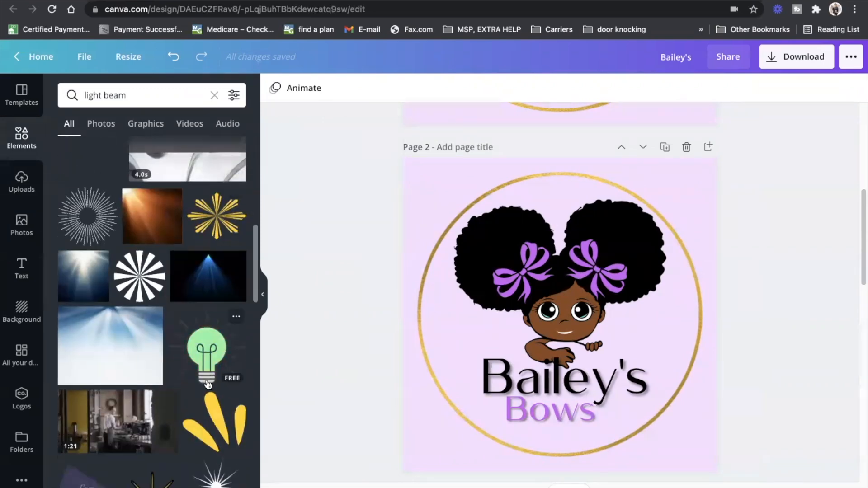
pyautogui.scroll(-10, 209, 384)
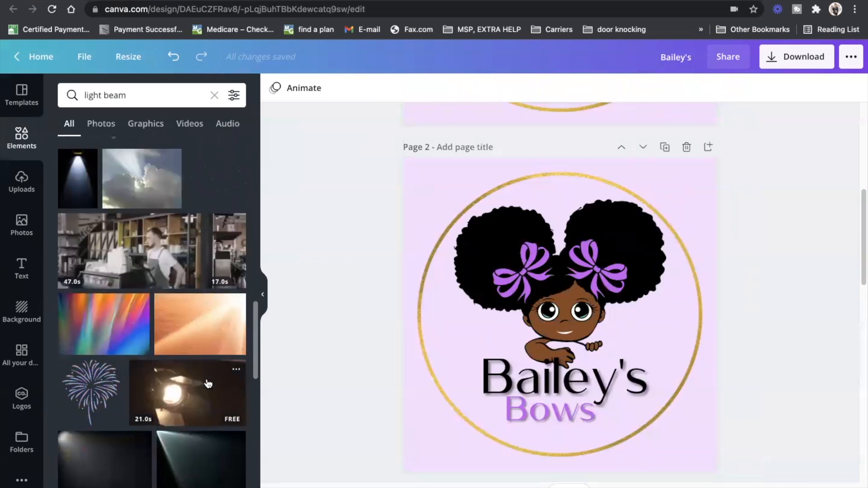
pyautogui.scroll(-10, 208, 385)
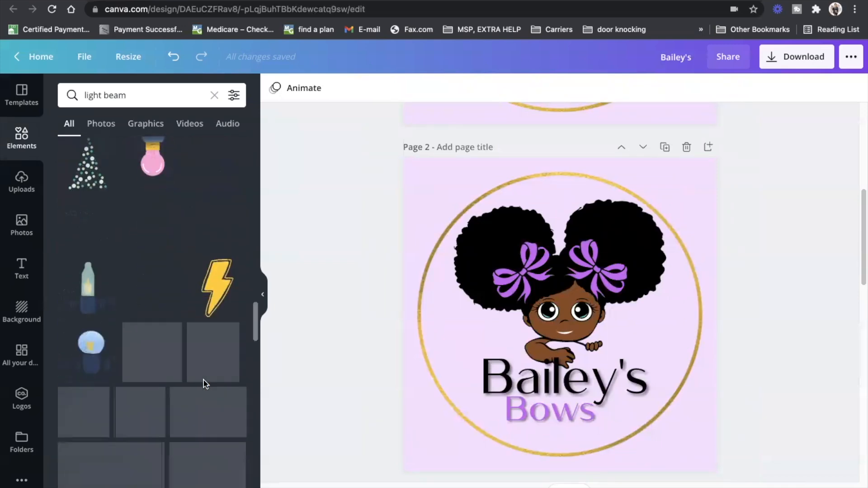
pyautogui.scroll(-5, 207, 384)
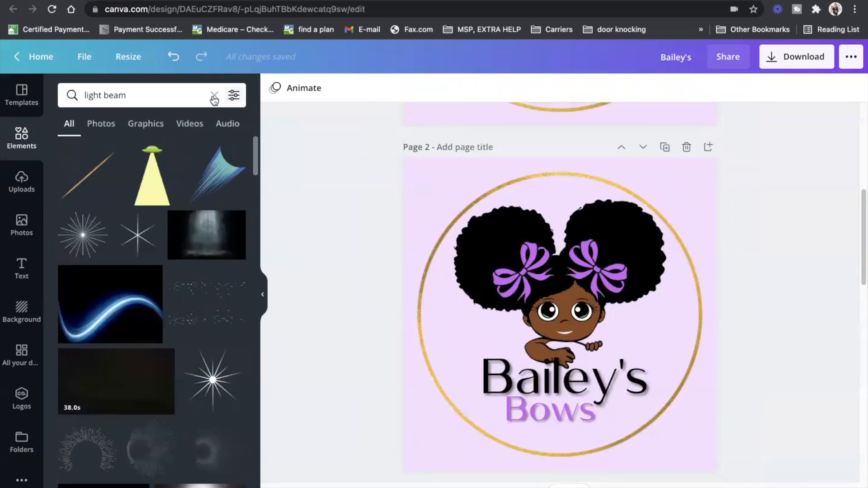
# - Find the white glowing light burst among the recently used elements and review its details and full keyword list
pyautogui.click(214, 95)
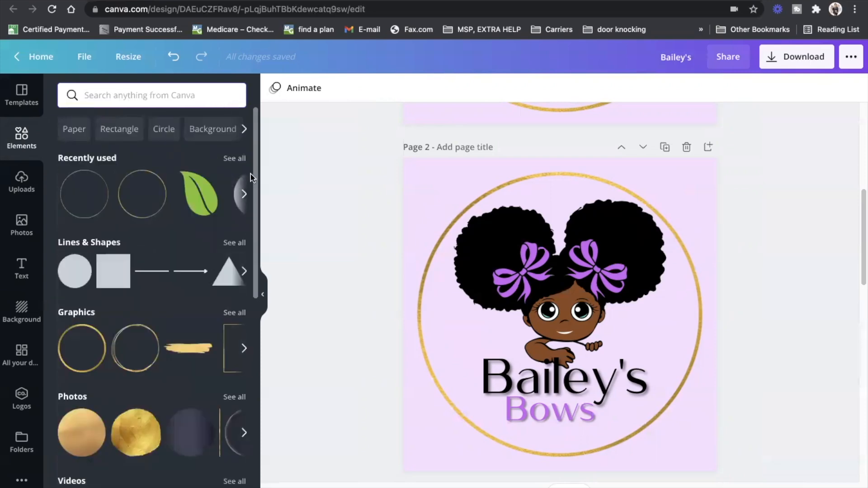
pyautogui.click(235, 159)
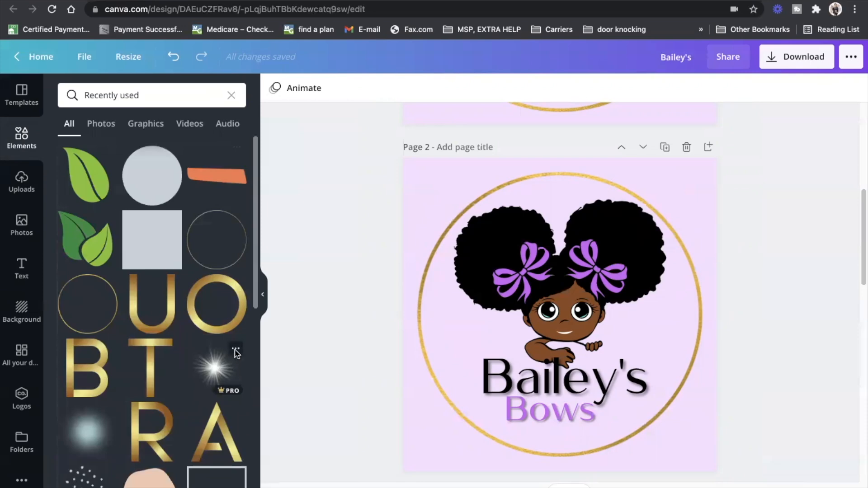
pyautogui.click(235, 351)
pyautogui.click(228, 369)
pyautogui.click(237, 350)
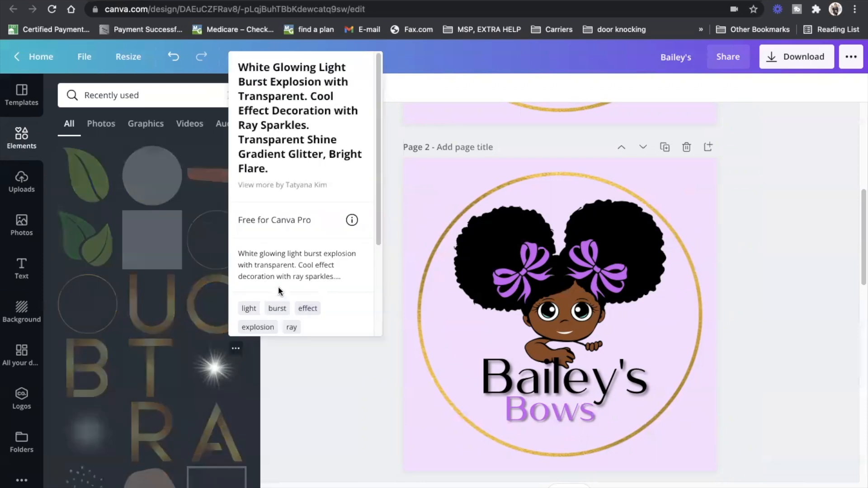
pyautogui.moveTo(378, 217); pyautogui.dragTo(370, 199)
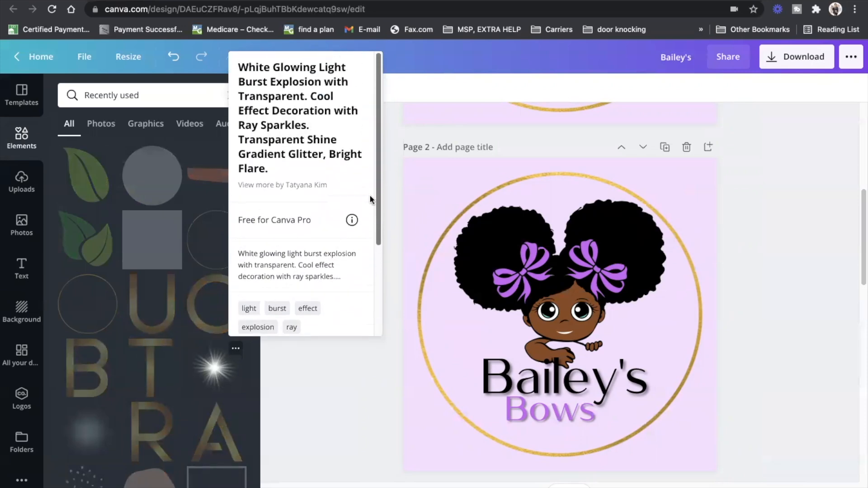
pyautogui.moveTo(378, 180); pyautogui.dragTo(383, 246)
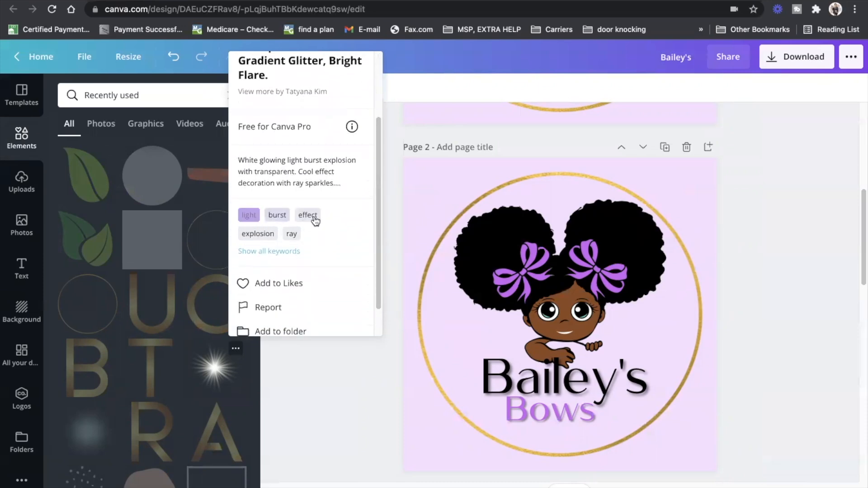
pyautogui.click(293, 251)
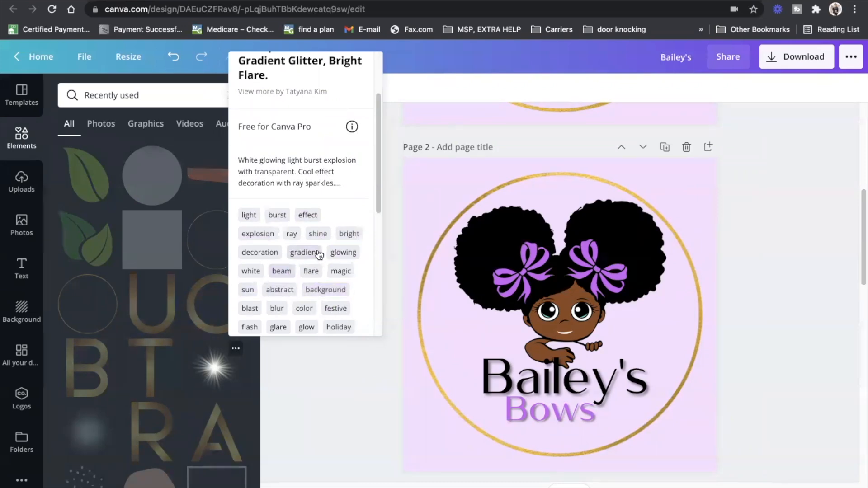
pyautogui.scroll(3, 357, 162)
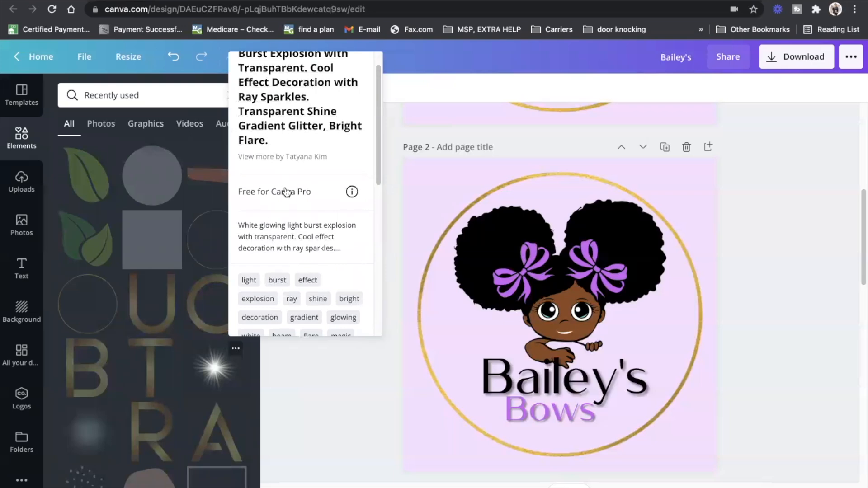
pyautogui.click(183, 103)
# - Search the elements library for "light flare"
pyautogui.click(230, 96)
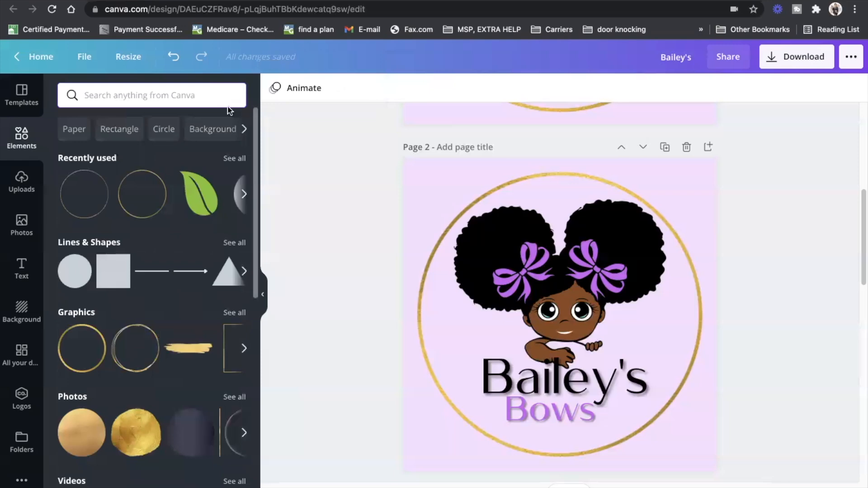
pyautogui.write('light flate')
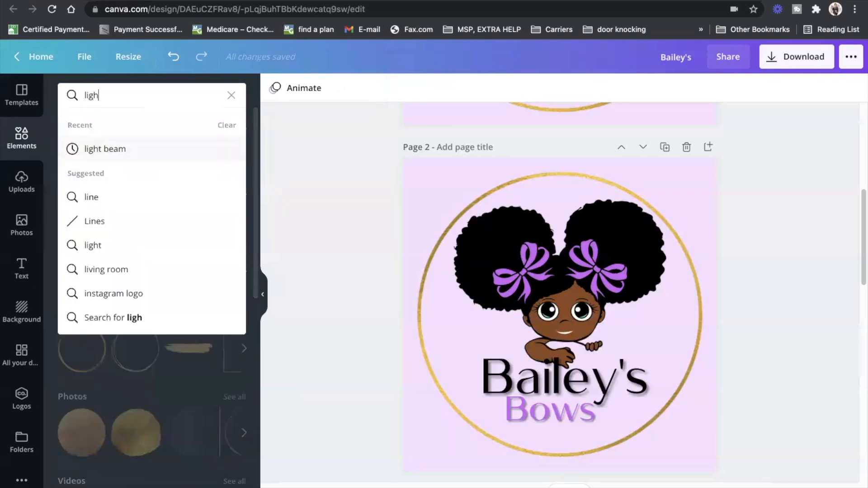
pyautogui.press('Return')
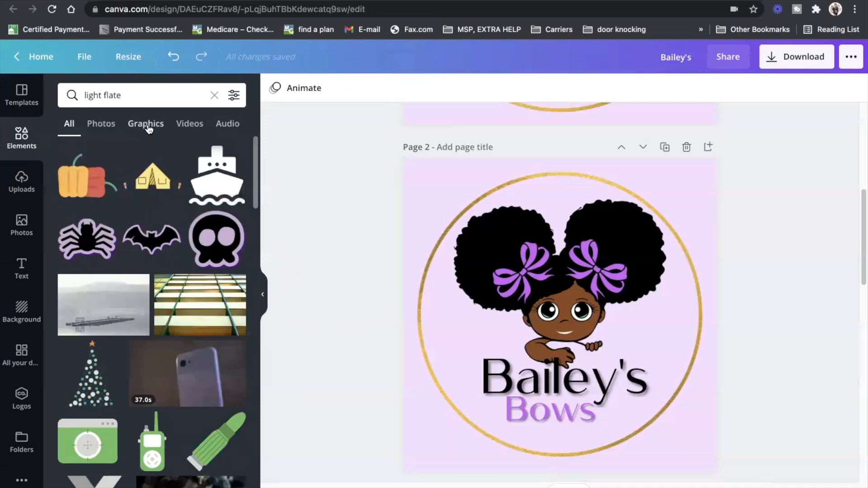
pyautogui.click(149, 96)
pyautogui.press('BackSpace')
pyautogui.press('BackSpace')
pyautogui.write('re')
pyautogui.press('Return')
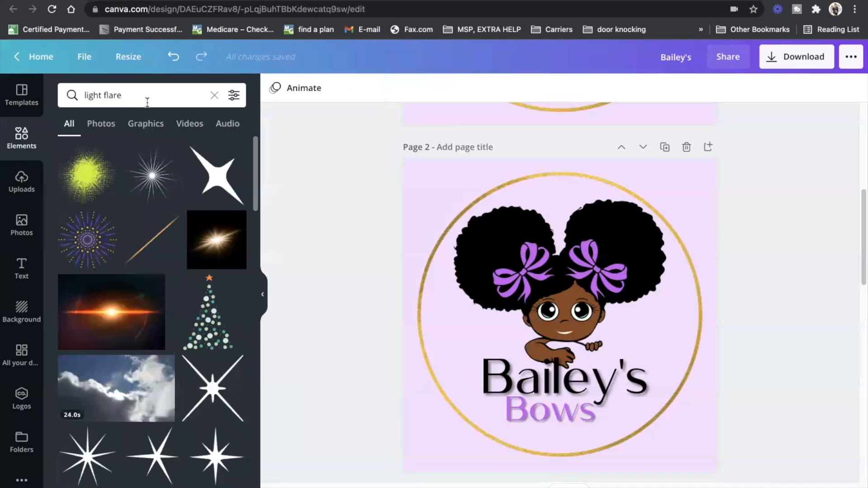
# - Limit the light flare results to graphics and add a white starburst flare to page 2
pyautogui.click(151, 128)
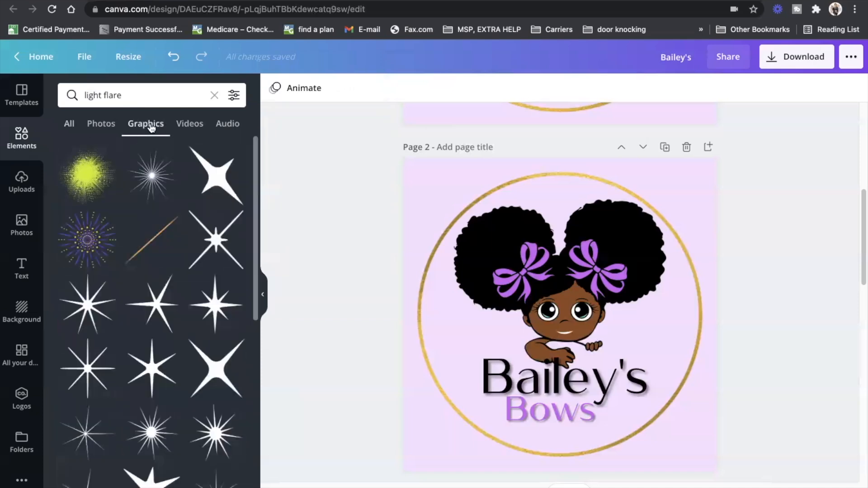
pyautogui.scroll(-5, 223, 257)
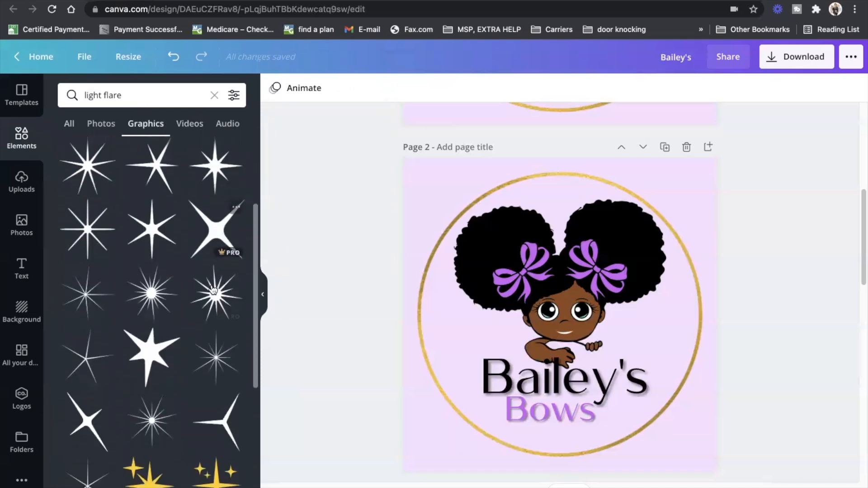
pyautogui.scroll(-5, 211, 291)
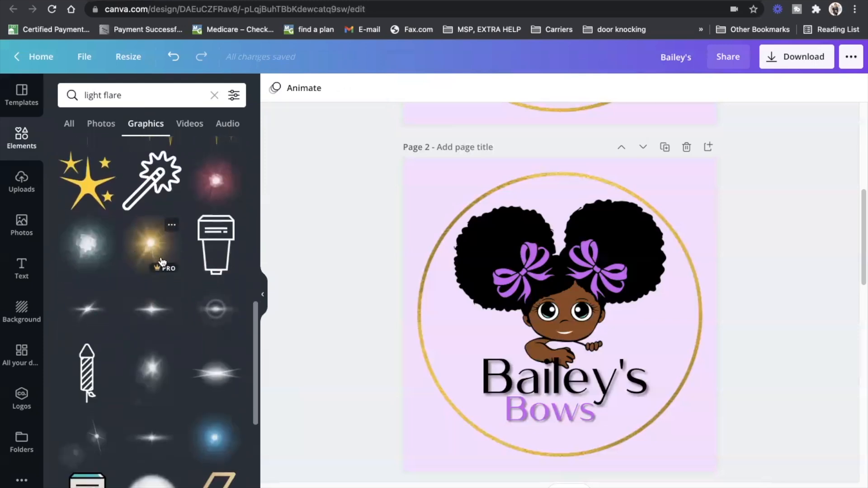
pyautogui.scroll(-10, 163, 263)
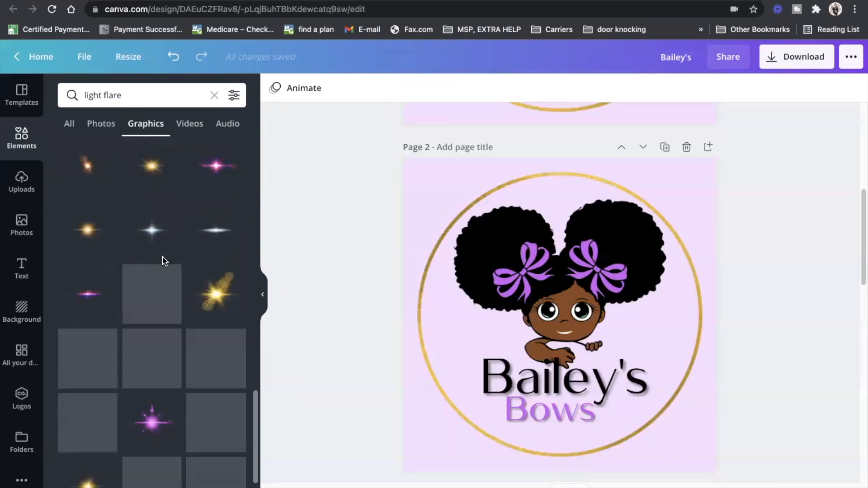
pyautogui.scroll(-4, 164, 262)
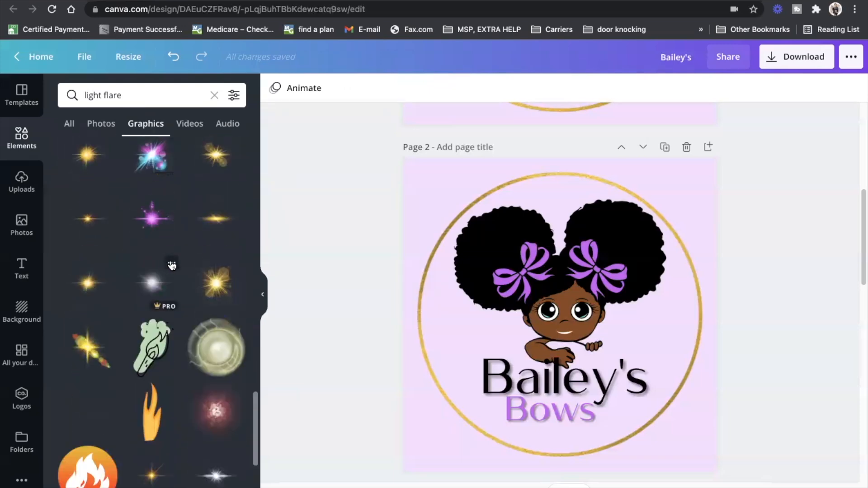
pyautogui.scroll(-7, 155, 293)
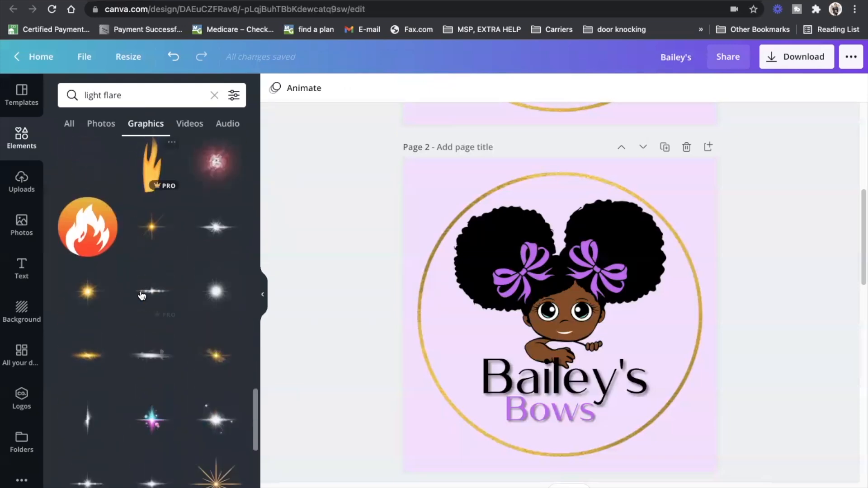
pyautogui.scroll(-5, 142, 296)
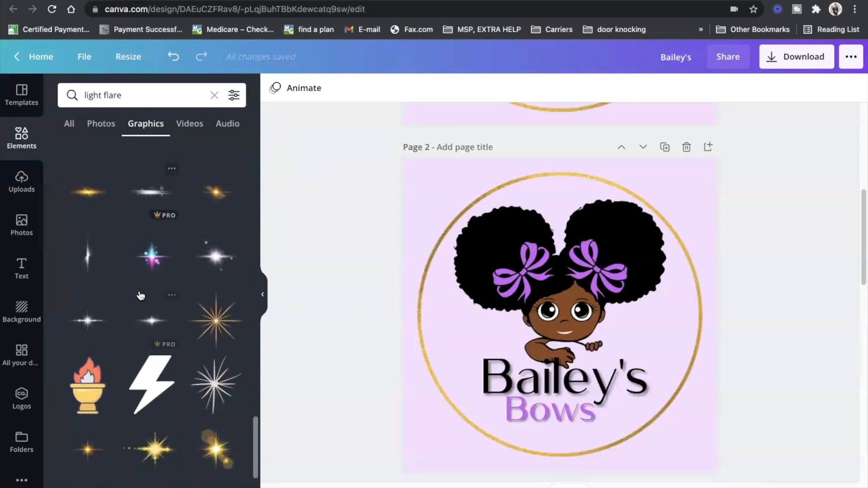
pyautogui.scroll(-3, 141, 296)
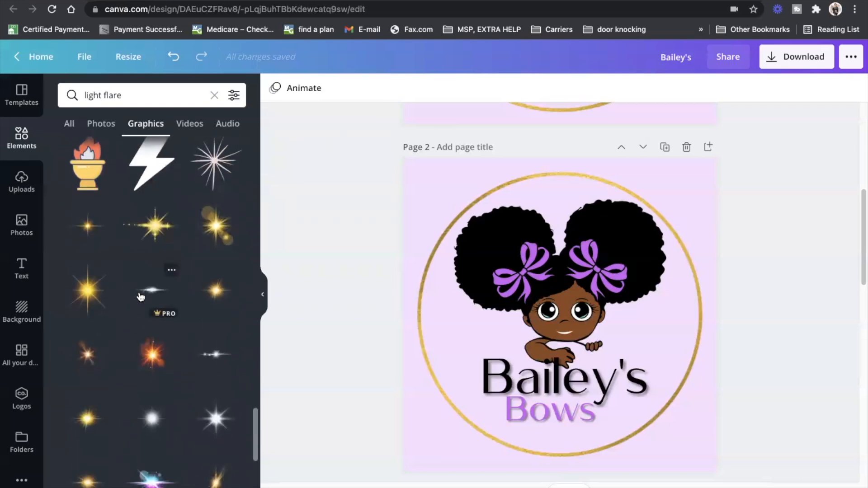
pyautogui.scroll(-5, 140, 296)
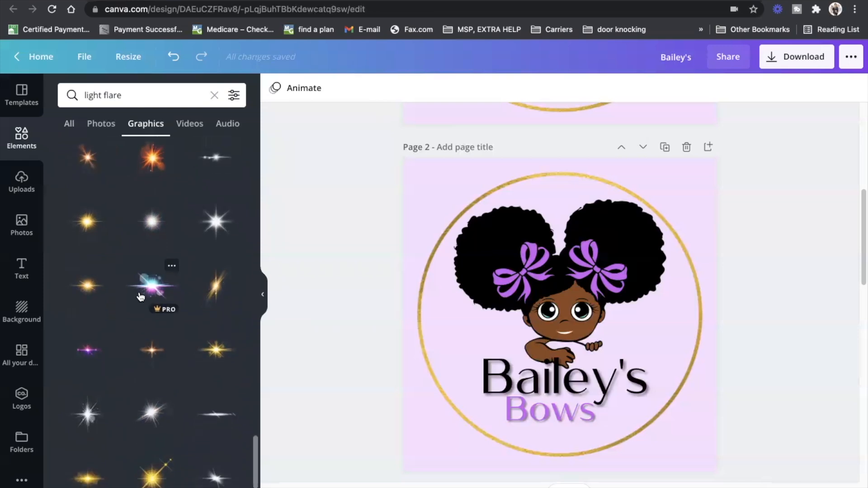
pyautogui.click(142, 414)
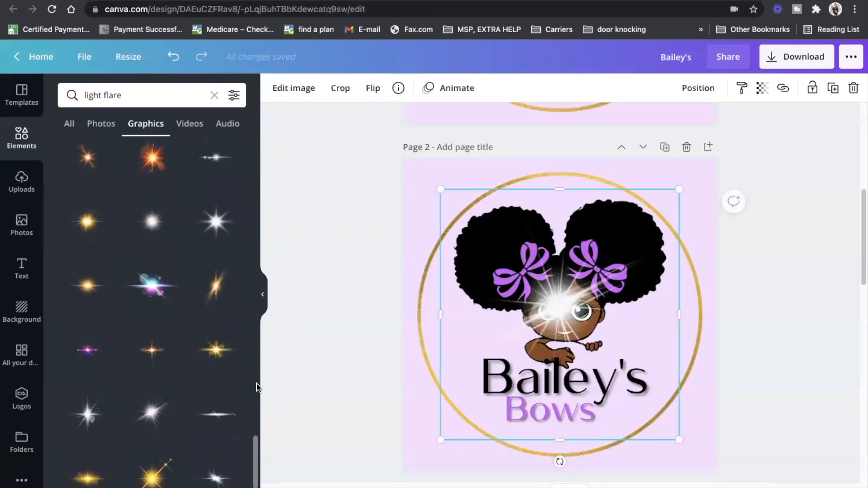
# - Shrink the white flare to a small sparkle and place it on the upper-left arc of page 2's gold circle
pyautogui.moveTo(583, 309); pyautogui.dragTo(478, 219)
pyautogui.moveTo(573, 355); pyautogui.dragTo(418, 227)
pyautogui.moveTo(365, 153); pyautogui.dragTo(440, 224)
pyautogui.moveTo(523, 294); pyautogui.dragTo(482, 254)
pyautogui.moveTo(434, 192); pyautogui.dragTo(466, 200)
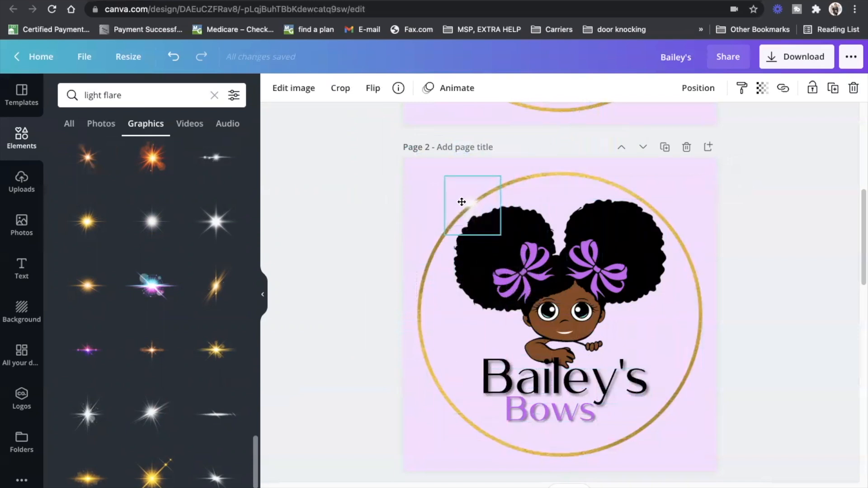
pyautogui.moveTo(448, 236); pyautogui.dragTo(437, 246)
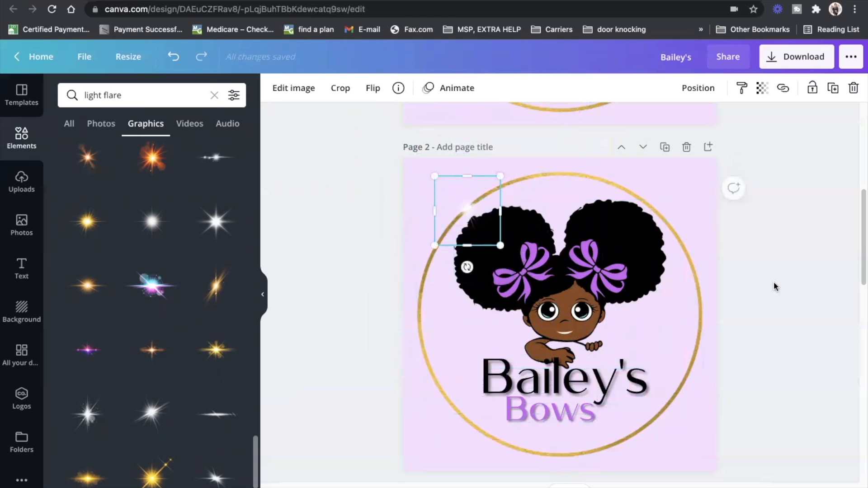
# - Duplicate the white flare sparkle on page 2 and place the copy on the lower-right arc of the gold circle
pyautogui.scroll(-5, 774, 281)
pyautogui.scroll(10, 813, 262)
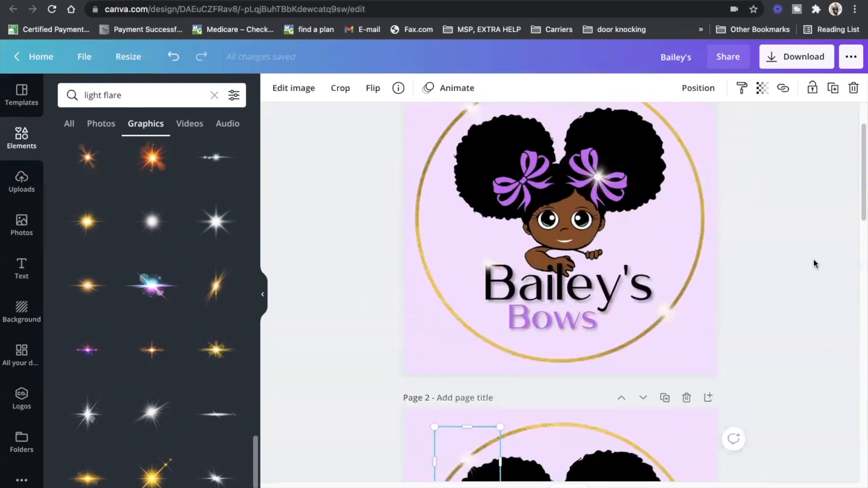
pyautogui.scroll(-1, 812, 259)
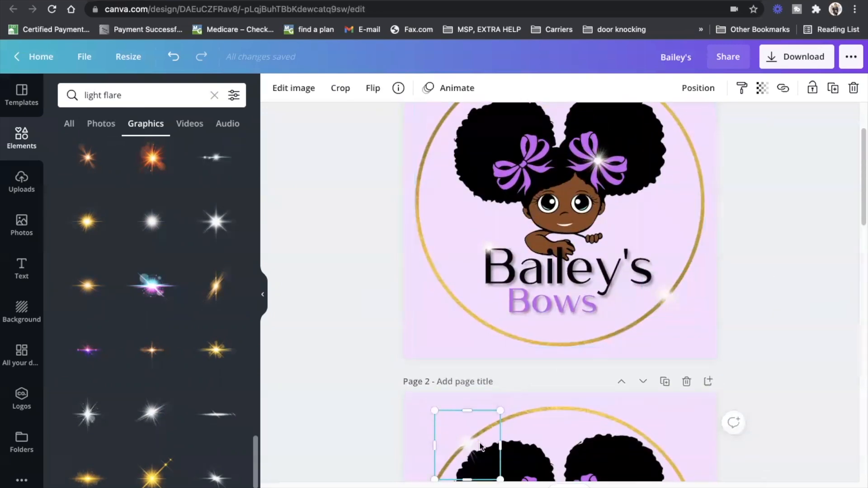
pyautogui.scroll(5, 830, 356)
pyautogui.scroll(-4, 843, 340)
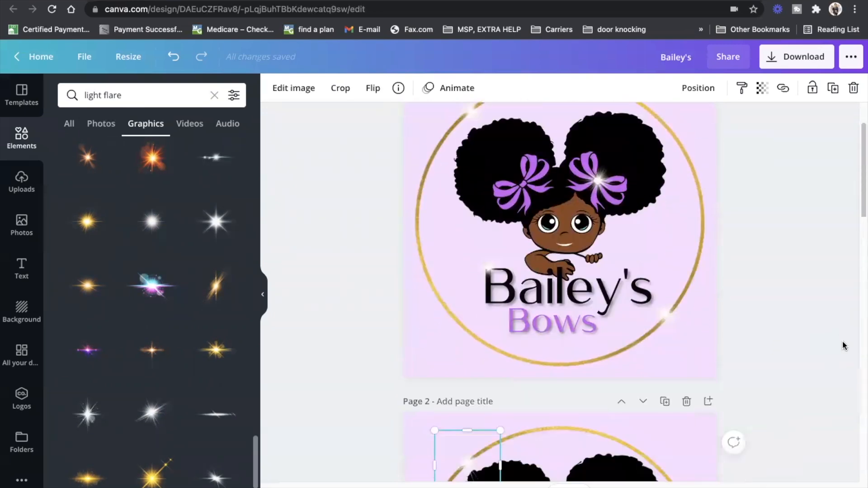
pyautogui.scroll(-7, 842, 340)
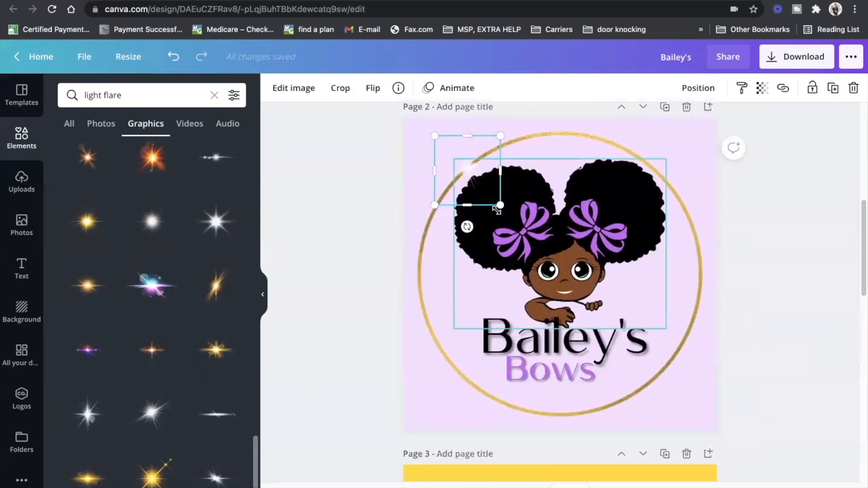
pyautogui.click(832, 93)
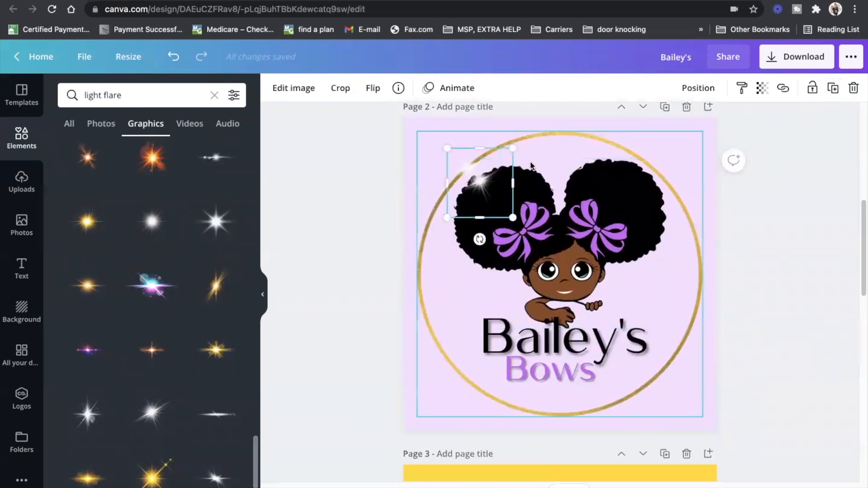
pyautogui.moveTo(478, 183); pyautogui.dragTo(648, 385)
# - Duplicate the flare twice more, placing one copy on the right bow's knot and one at the upper-left corner of the "B" in "Bailey's"
pyautogui.click(830, 95)
pyautogui.moveTo(670, 396); pyautogui.dragTo(601, 233)
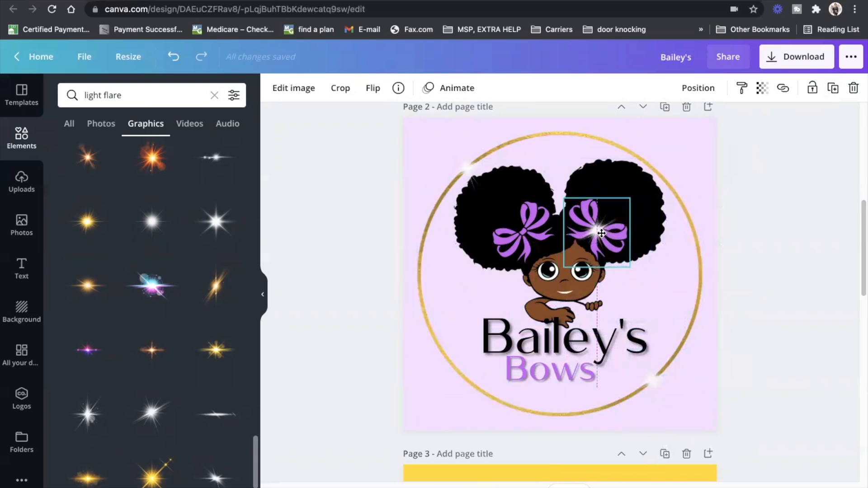
pyautogui.click(833, 87)
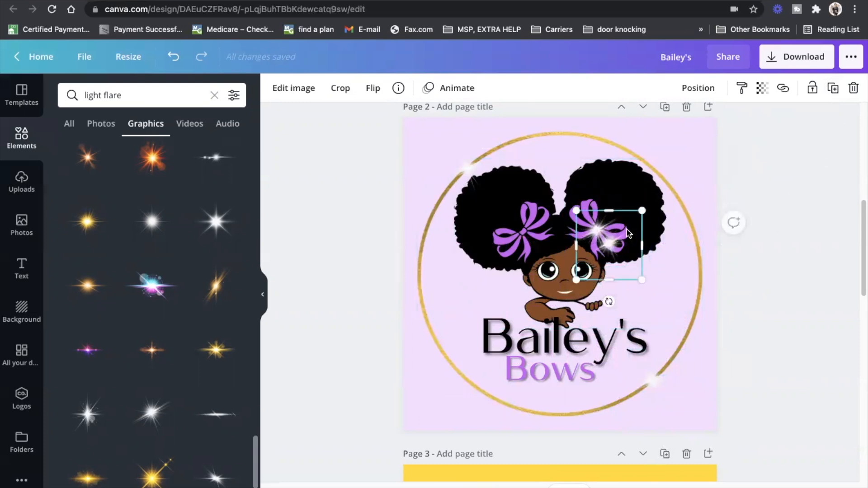
pyautogui.moveTo(608, 248); pyautogui.dragTo(484, 320)
pyautogui.click(815, 295)
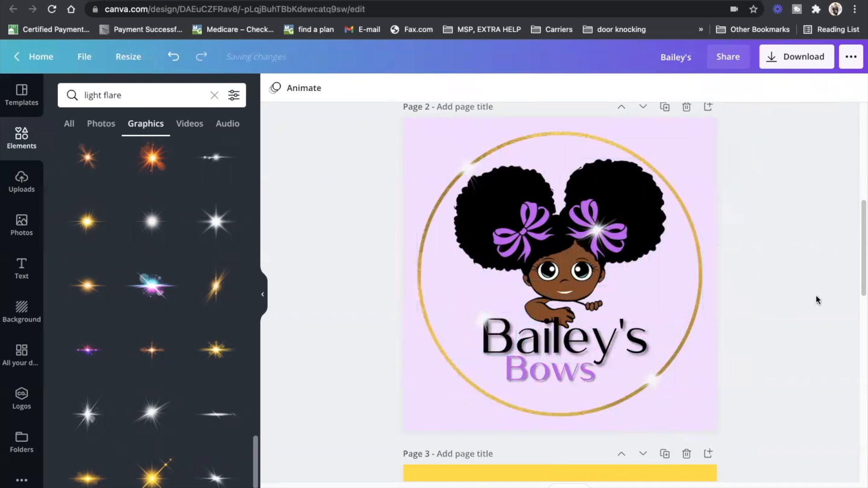
# - Shrink the sparkle on the "B" in "Bailey's" and fine-tune its position on the letter's upper-left corner
pyautogui.click(460, 315)
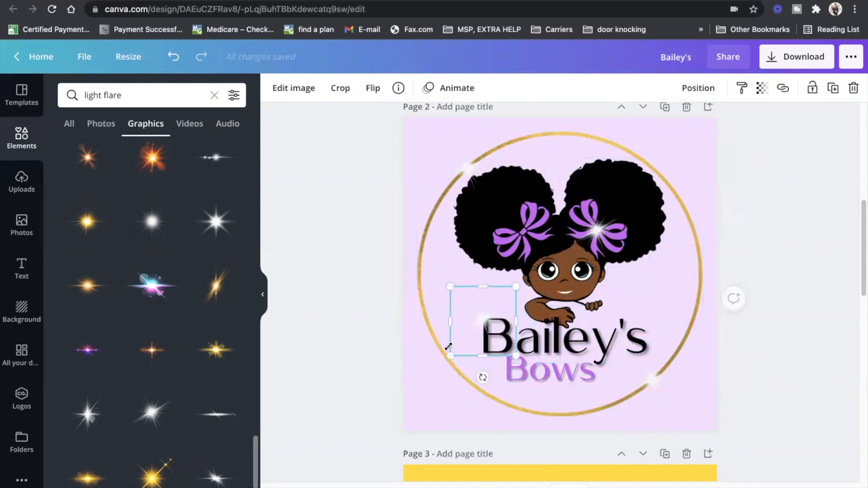
pyautogui.moveTo(449, 353); pyautogui.dragTo(486, 319)
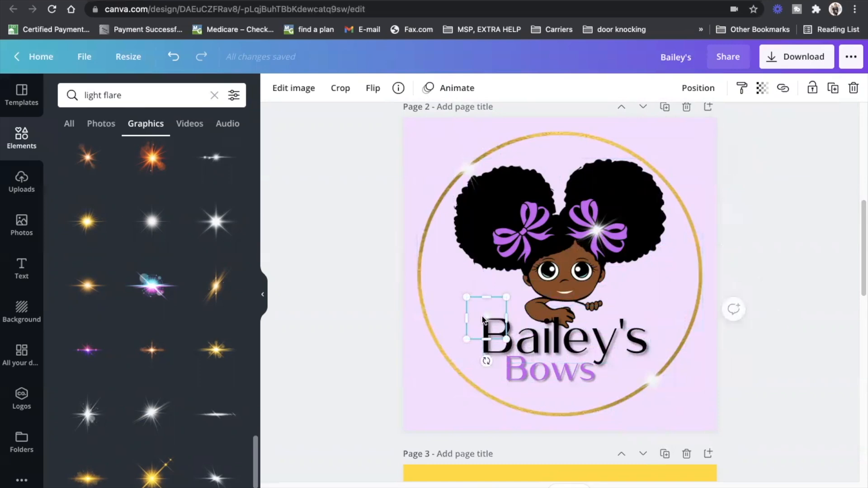
pyautogui.moveTo(484, 321); pyautogui.dragTo(485, 324)
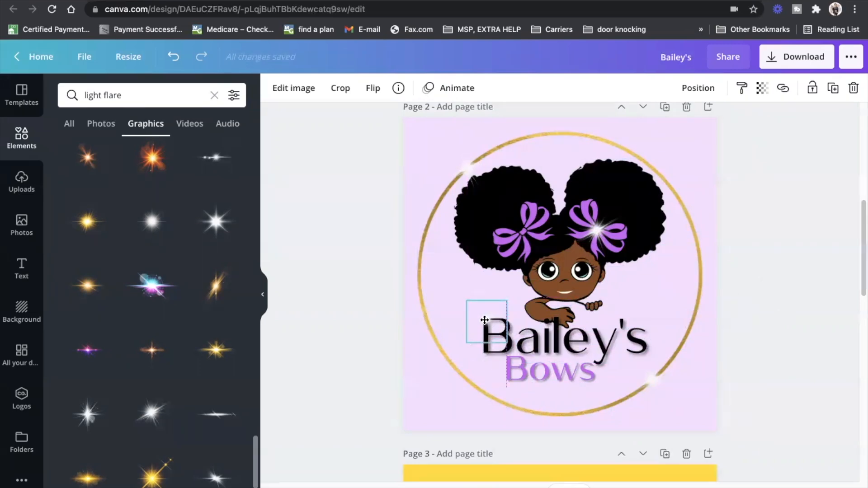
pyautogui.click(810, 335)
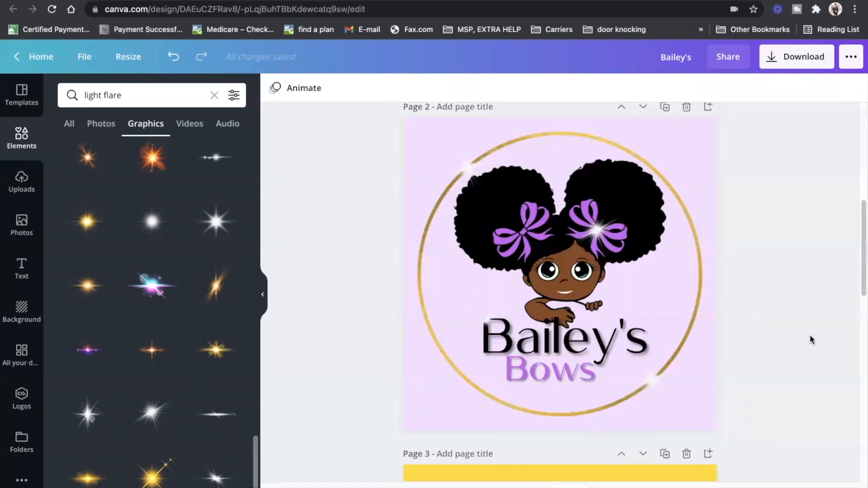
pyautogui.click(483, 325)
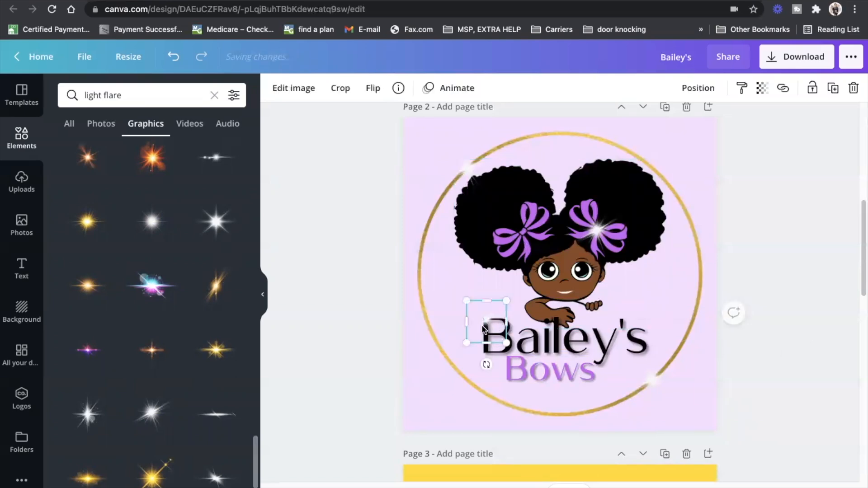
pyautogui.moveTo(468, 300); pyautogui.dragTo(465, 297)
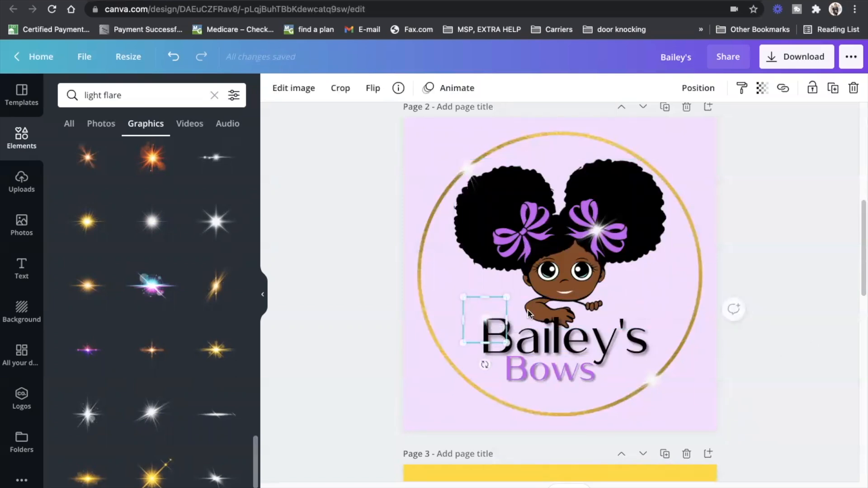
pyautogui.click(809, 355)
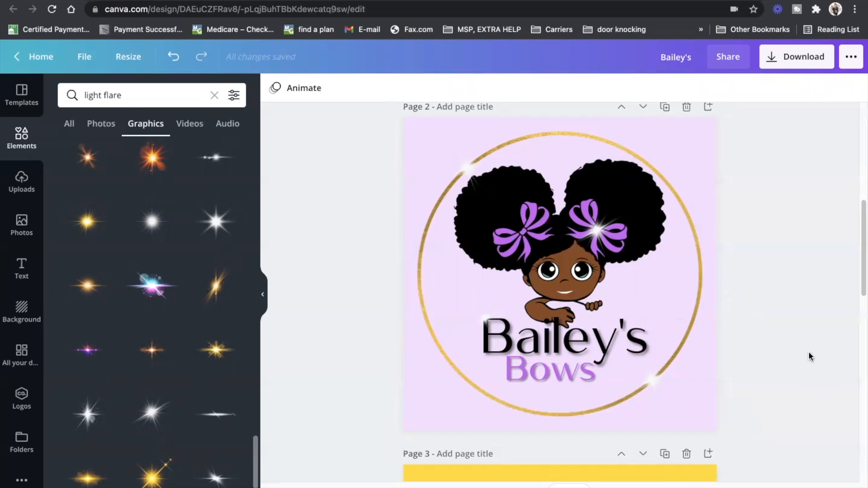
# - Duplicate the right bow's sparkle and center the copy on the left bow's knot
pyautogui.click(598, 235)
pyautogui.click(836, 96)
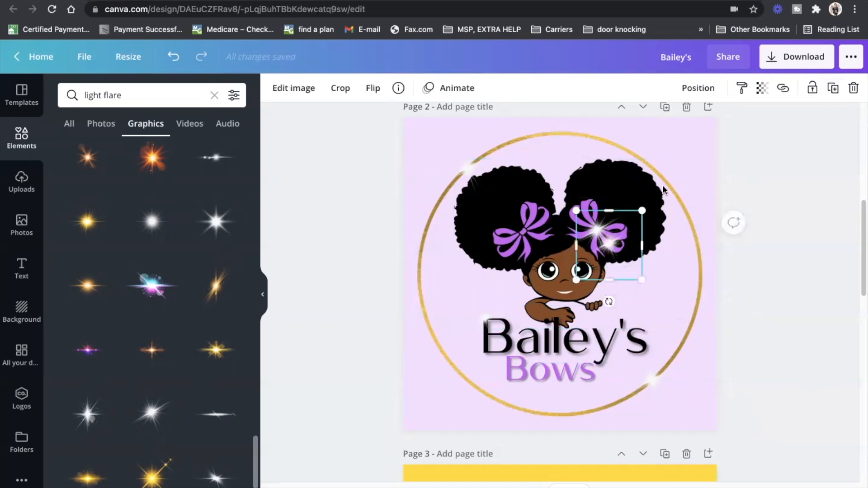
pyautogui.moveTo(608, 247); pyautogui.dragTo(525, 233)
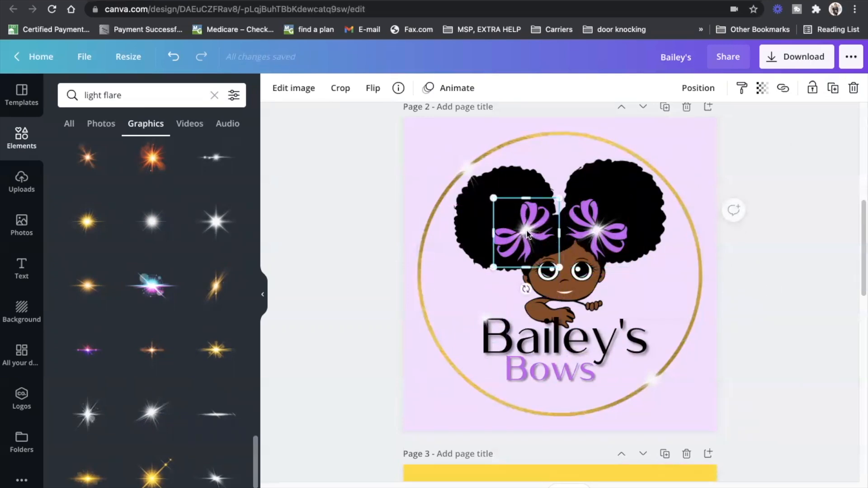
pyautogui.moveTo(530, 234); pyautogui.dragTo(527, 233)
pyautogui.click(743, 306)
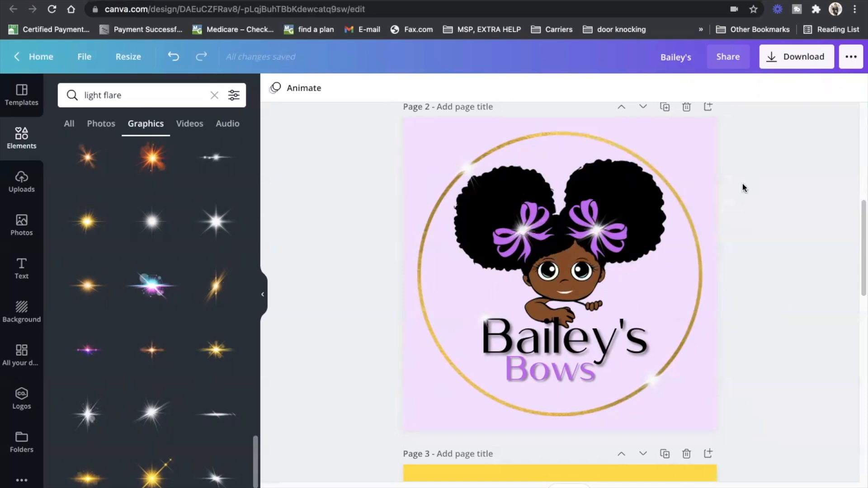
# - Collapse the elements library and look over the finished logos on the remaining pages at different zoom levels
pyautogui.scroll(-6, 797, 223)
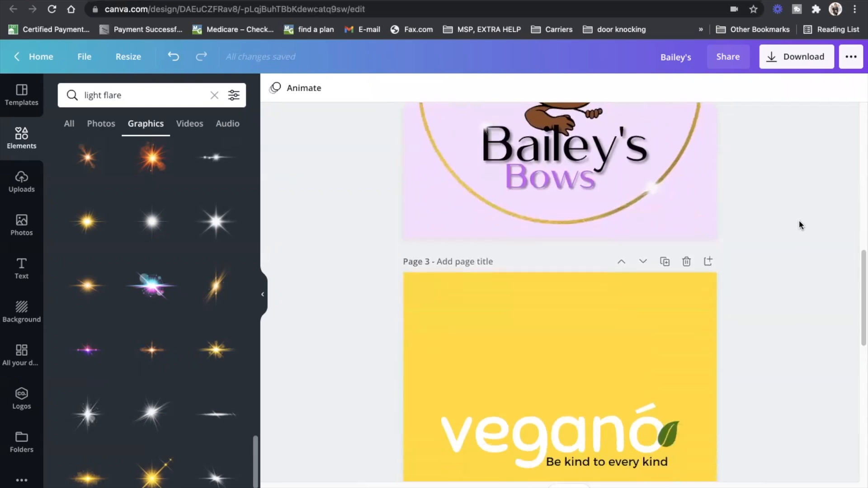
pyautogui.scroll(-9, 799, 227)
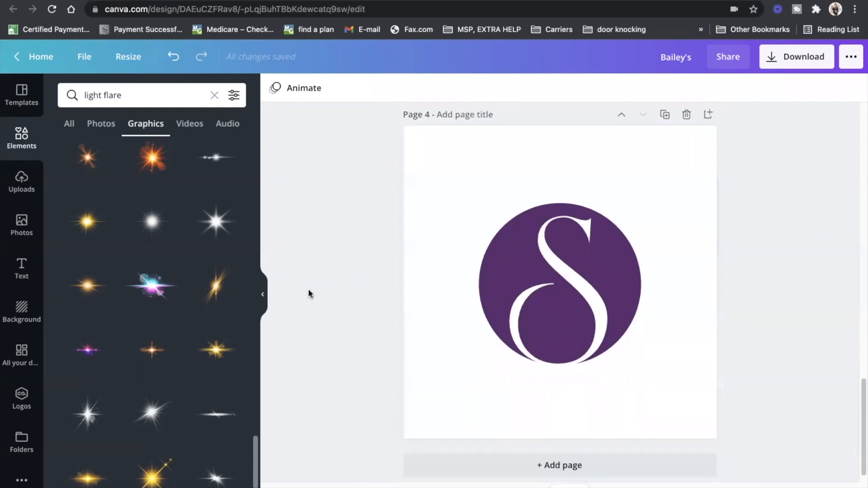
pyautogui.scroll(10, 253, 295)
pyautogui.click(267, 295)
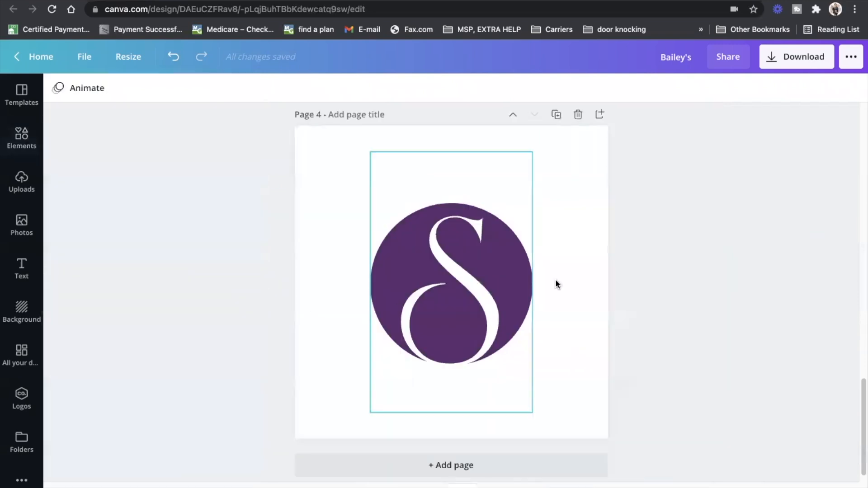
pyautogui.moveTo(683, 487); pyautogui.dragTo(649, 487)
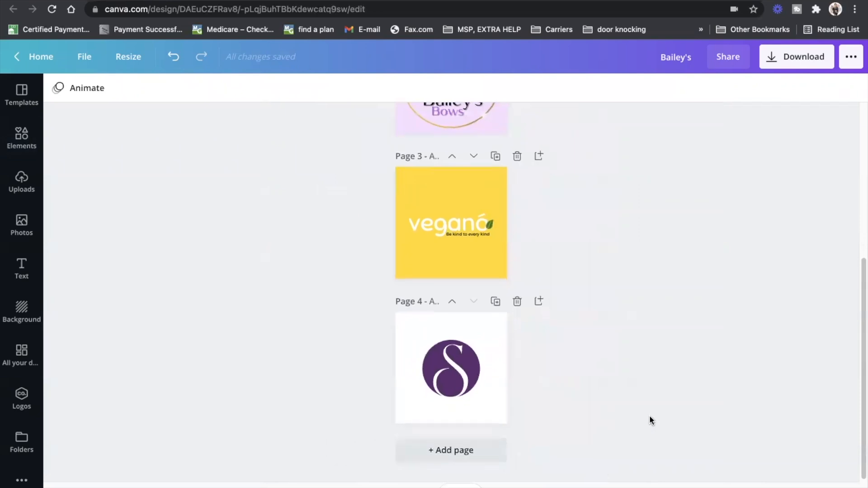
pyautogui.scroll(3, 649, 416)
pyautogui.moveTo(649, 487); pyautogui.dragTo(684, 487)
pyautogui.scroll(-4, 725, 424)
# - Compare the original Bailey's Bows logo on page 1 with the recreated version on page 2
pyautogui.scroll(20, 725, 421)
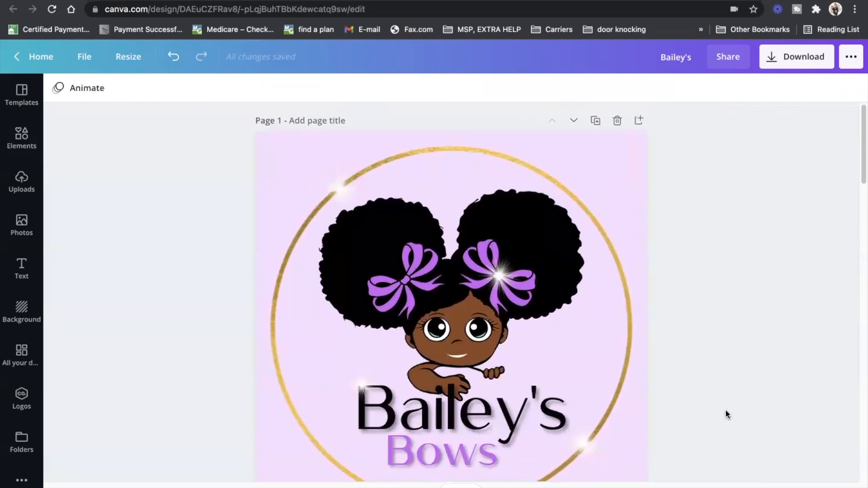
pyautogui.scroll(1, 772, 325)
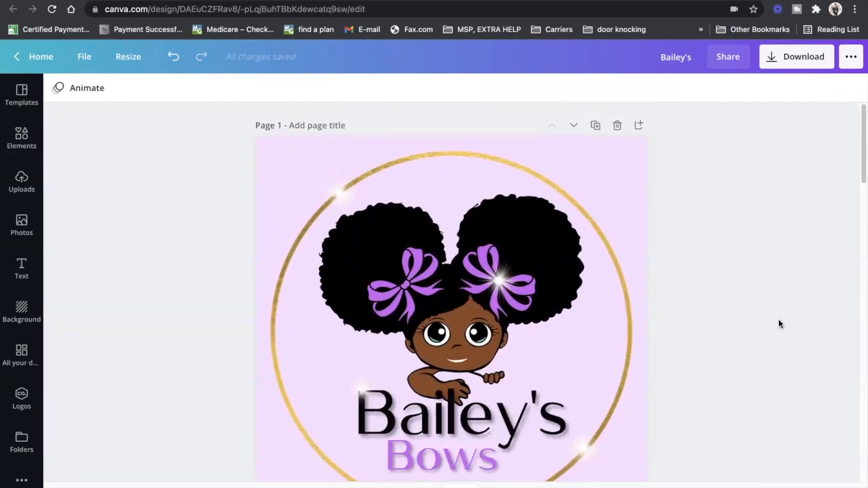
pyautogui.scroll(-5, 798, 312)
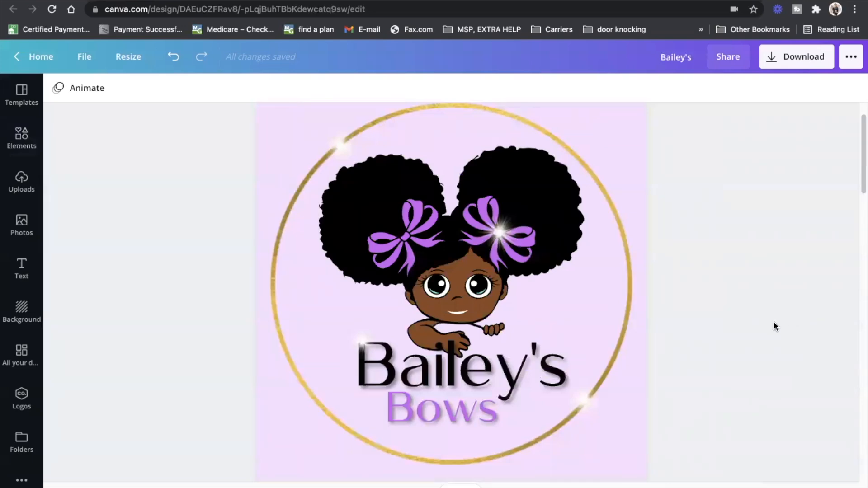
pyautogui.scroll(-5, 764, 316)
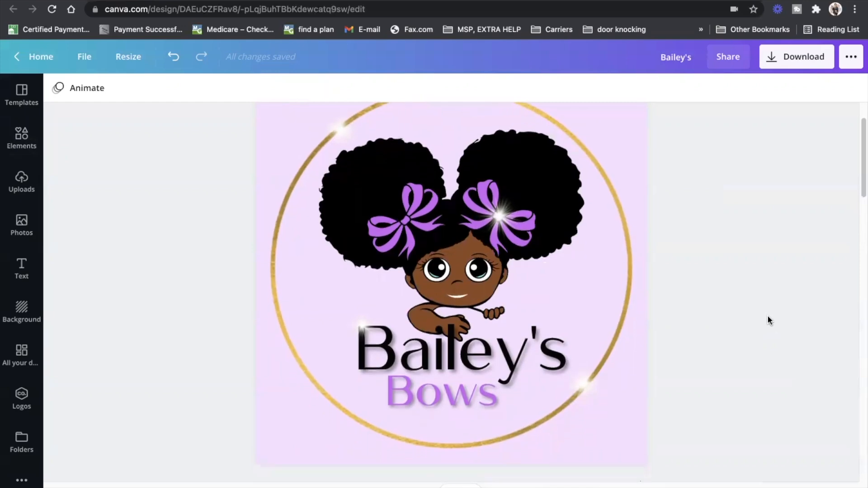
pyautogui.scroll(-8, 770, 316)
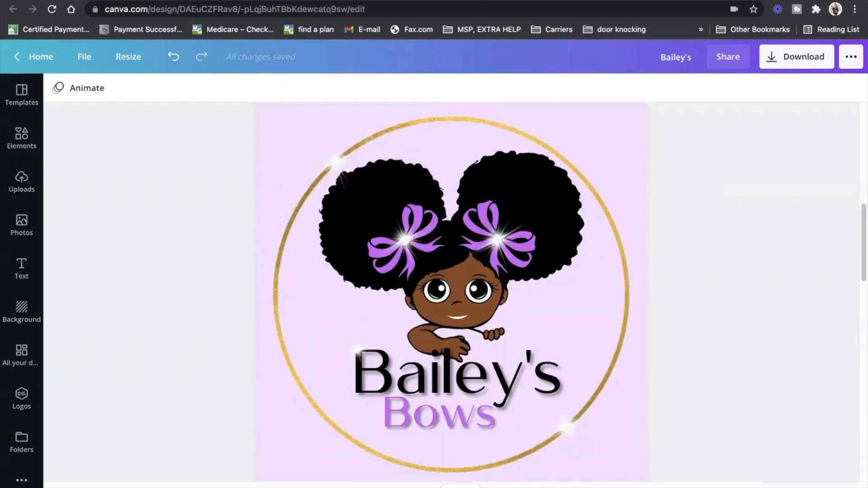
pyautogui.moveTo(520, 1)
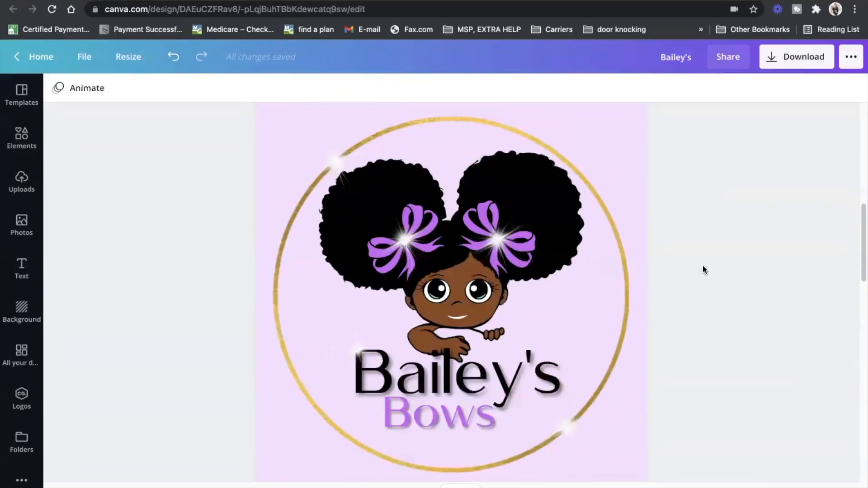